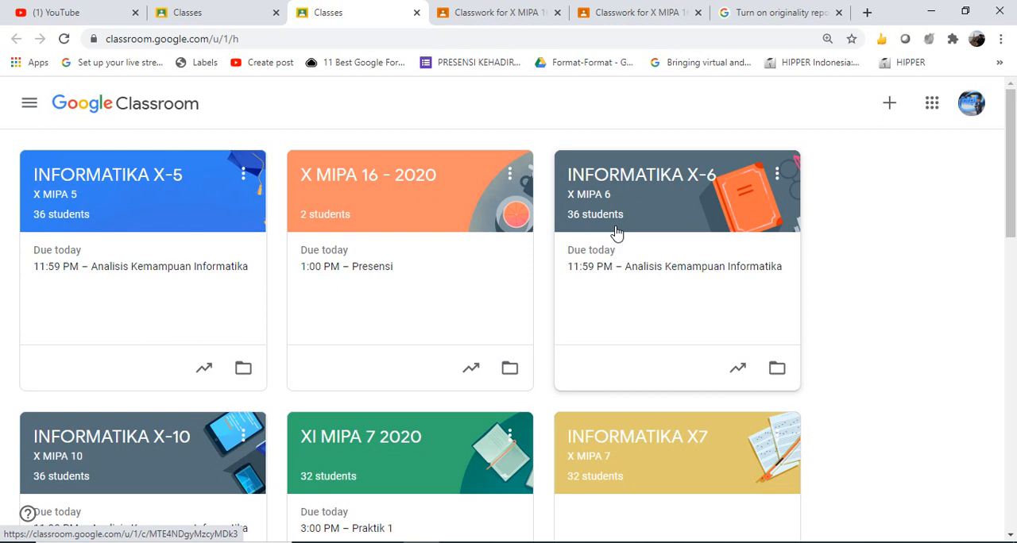
Open the Buat Tulisan / Essay assignment of class X MIPA 16 - 2020 and review its instructions, rubric and attachments
left_click(545, 5)
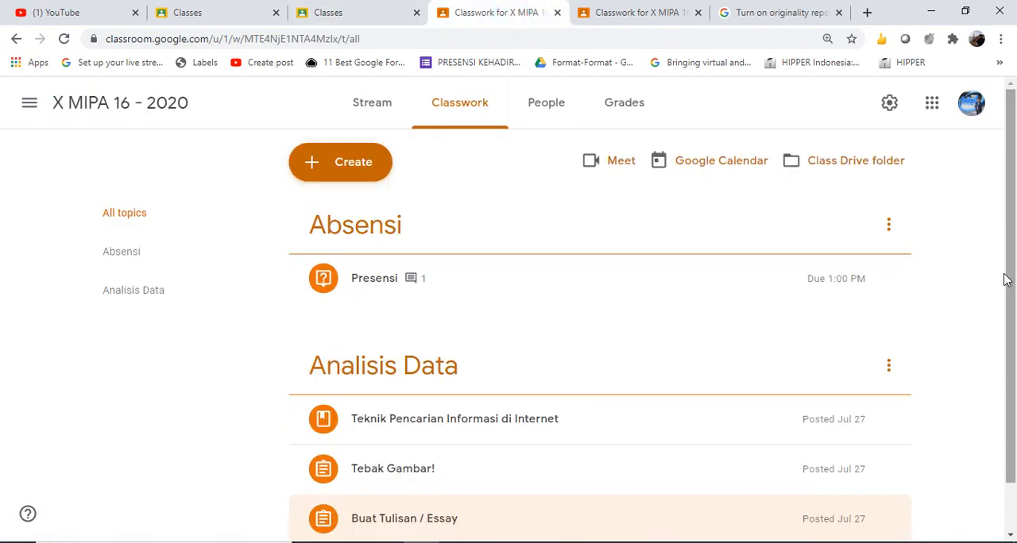
left_click_drag(1007, 280, 1016, 349)
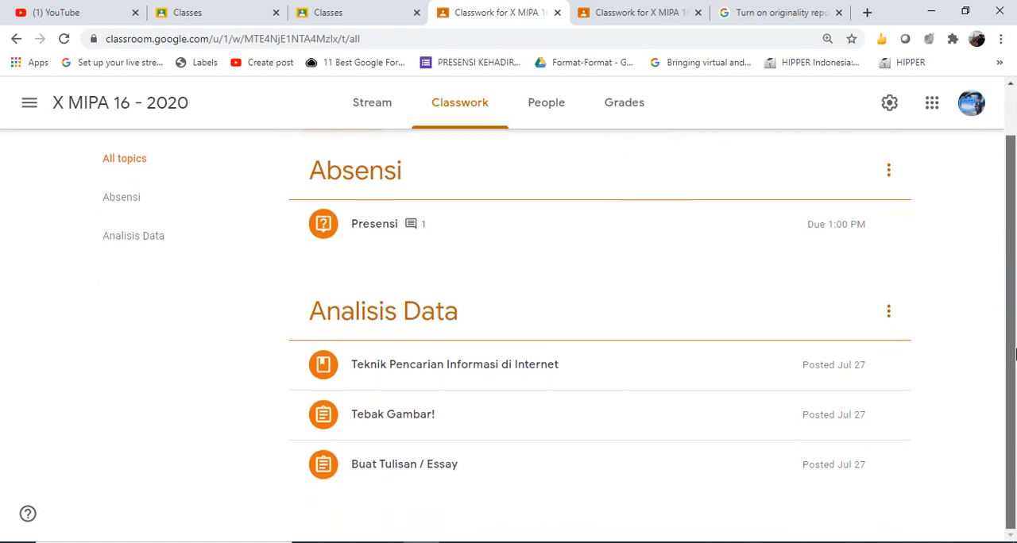
left_click(413, 474)
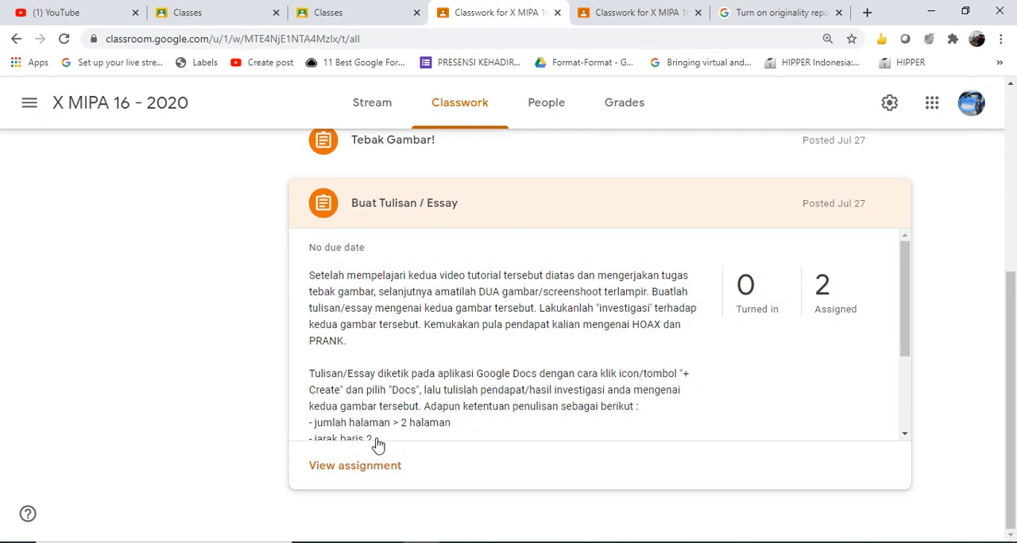
left_click(360, 469)
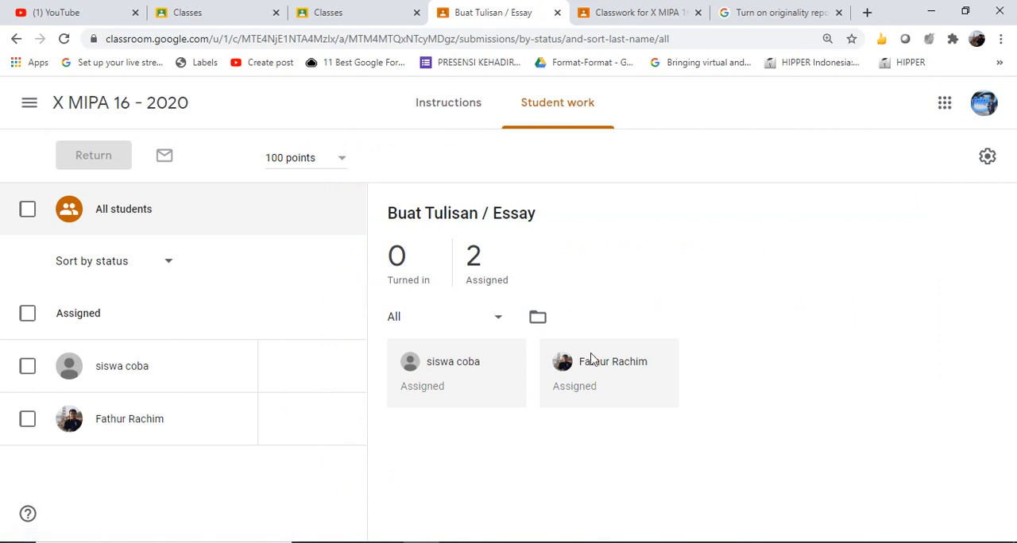
left_click(450, 104)
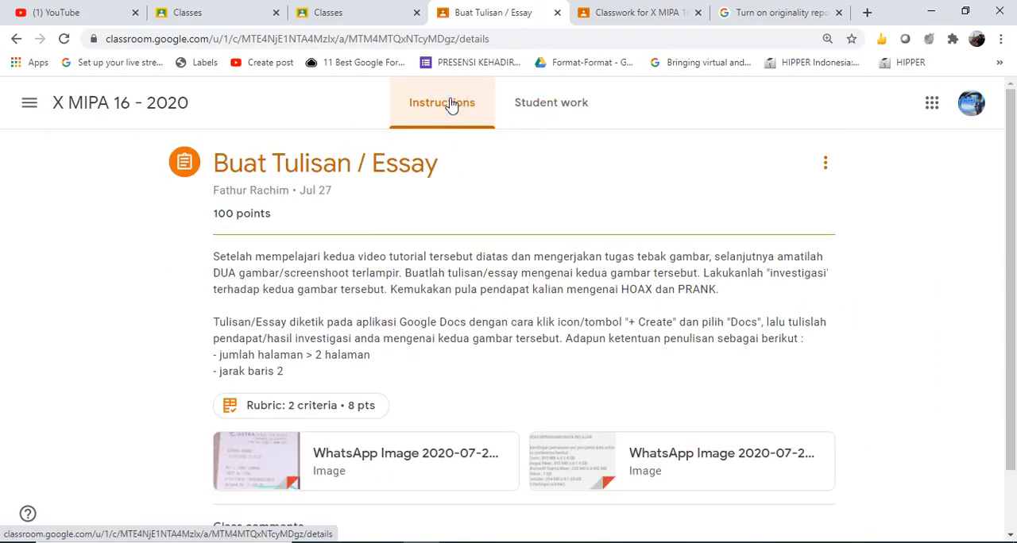
scroll(1014, 268, "down", 2)
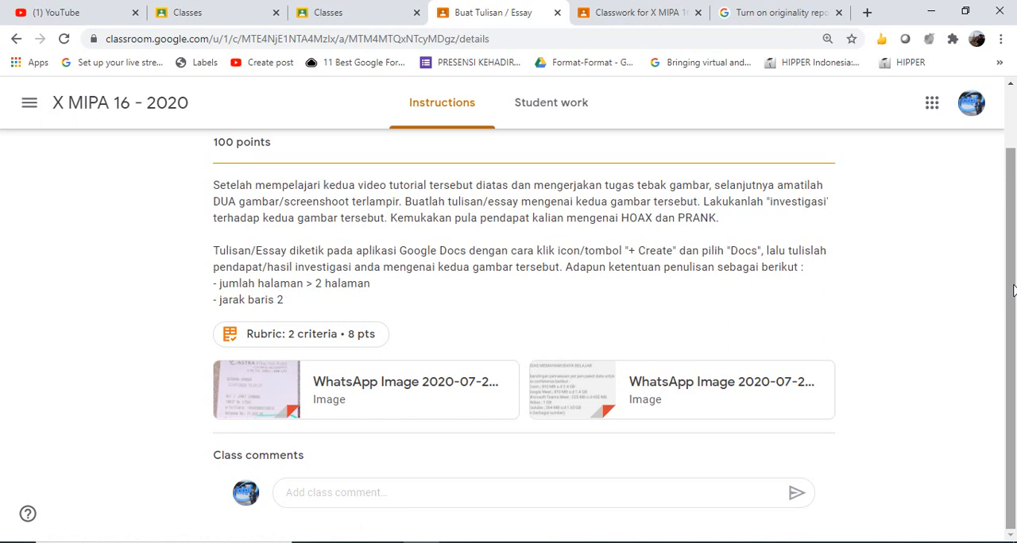
left_click_drag(1013, 291, 1015, 228)
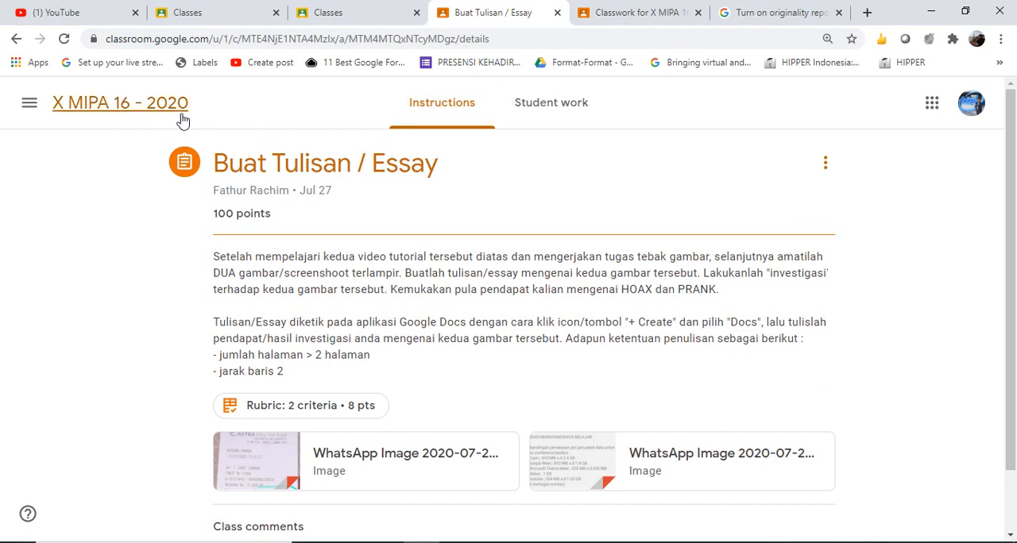
Return to the X MIPA 16 - 2020 classwork and look over its topics and posted items
left_click(159, 106)
left_click(459, 111)
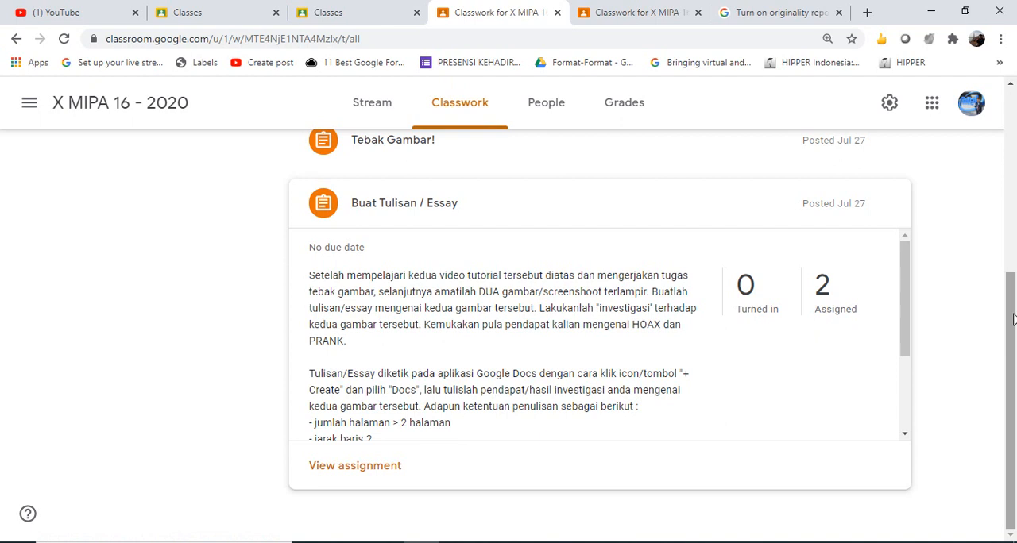
left_click_drag(1012, 319, 1014, 262)
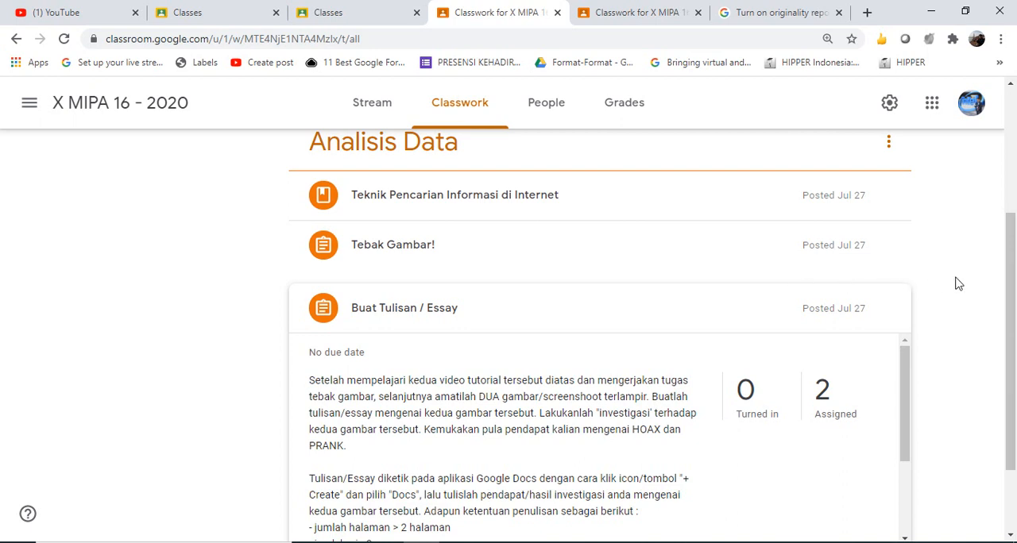
left_click_drag(1008, 301, 1014, 213)
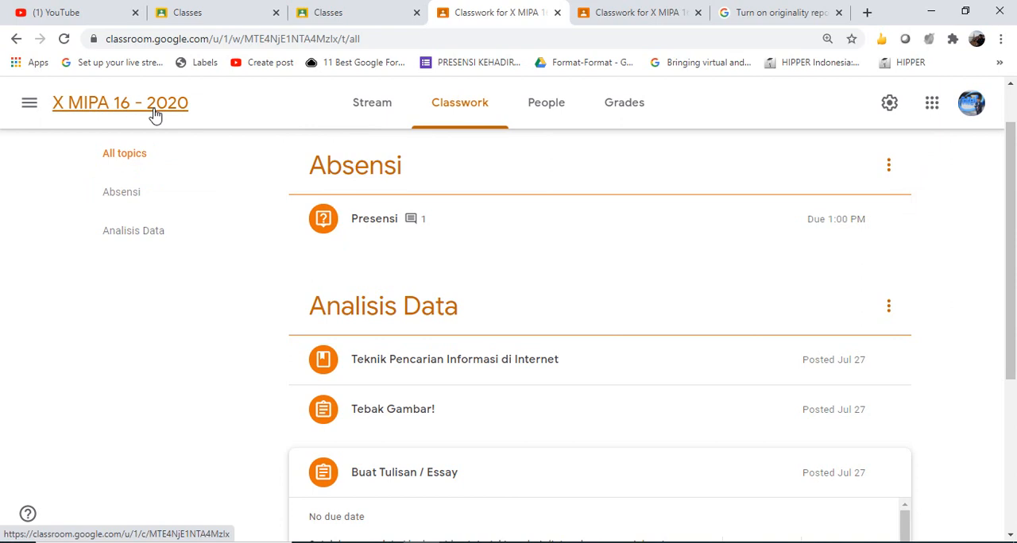
Copy the X MIPA 16 - 2020 class from the class overview, naming the copy "X MIPA 17 - 2020"
left_click(349, 12)
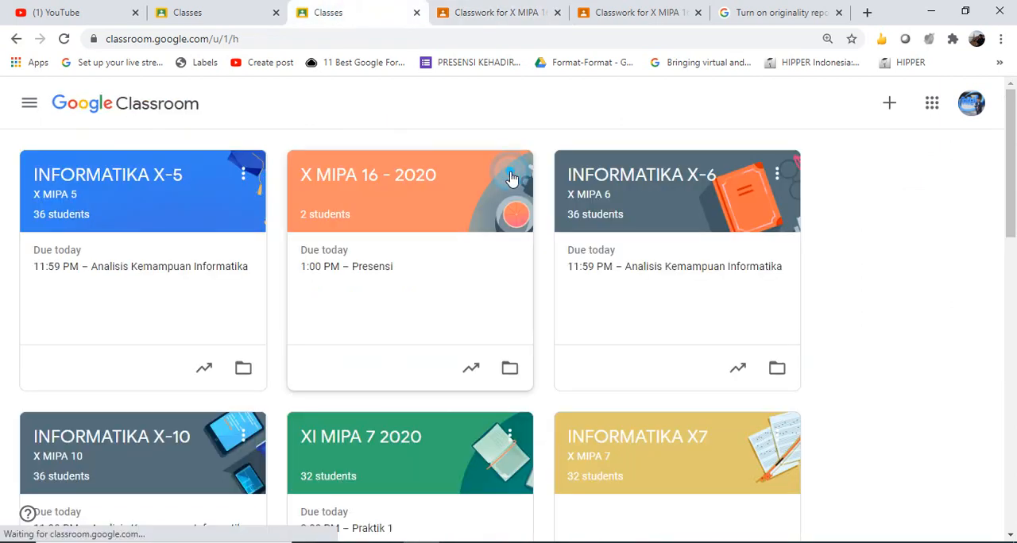
left_click(510, 176)
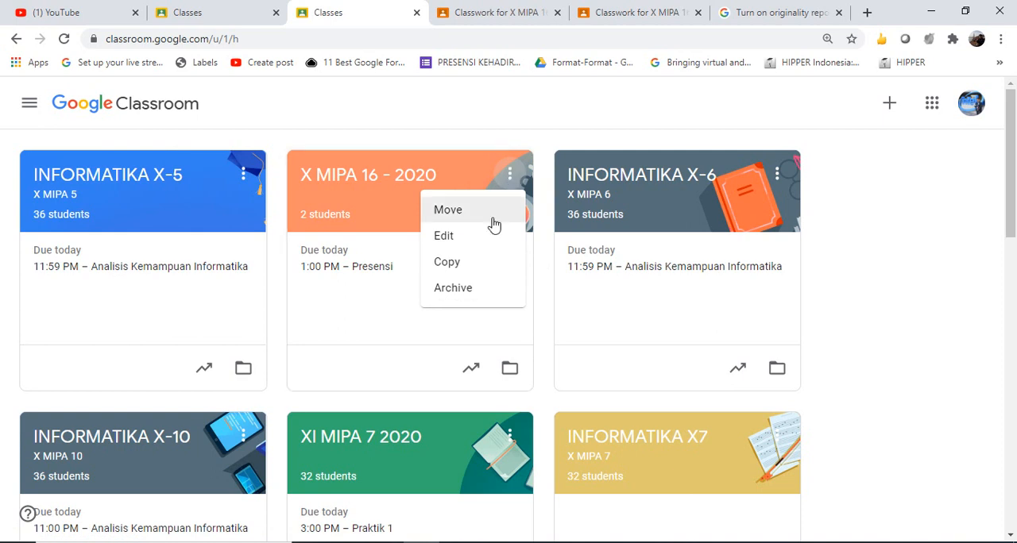
left_click(475, 270)
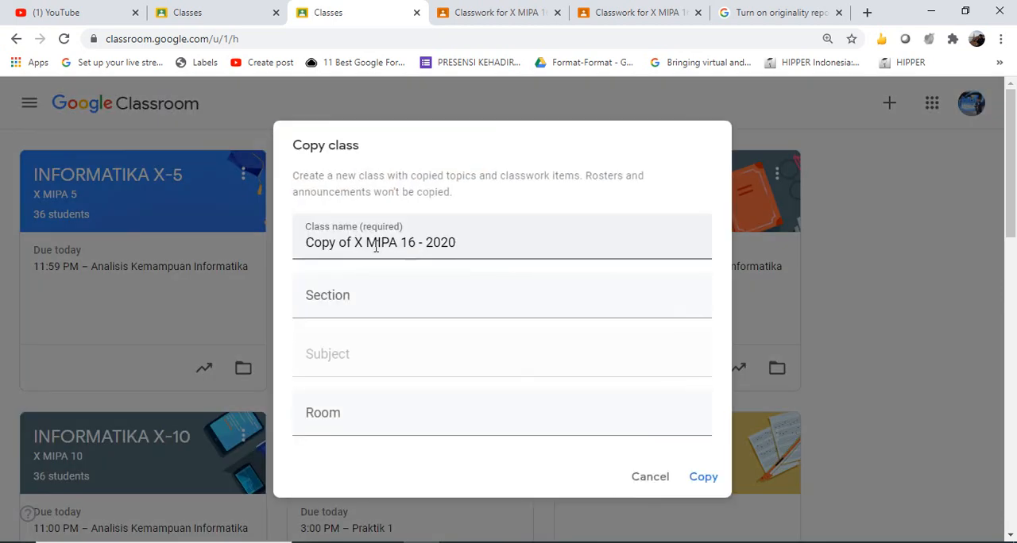
left_click(356, 244)
left_click_drag(355, 244, 91, 242)
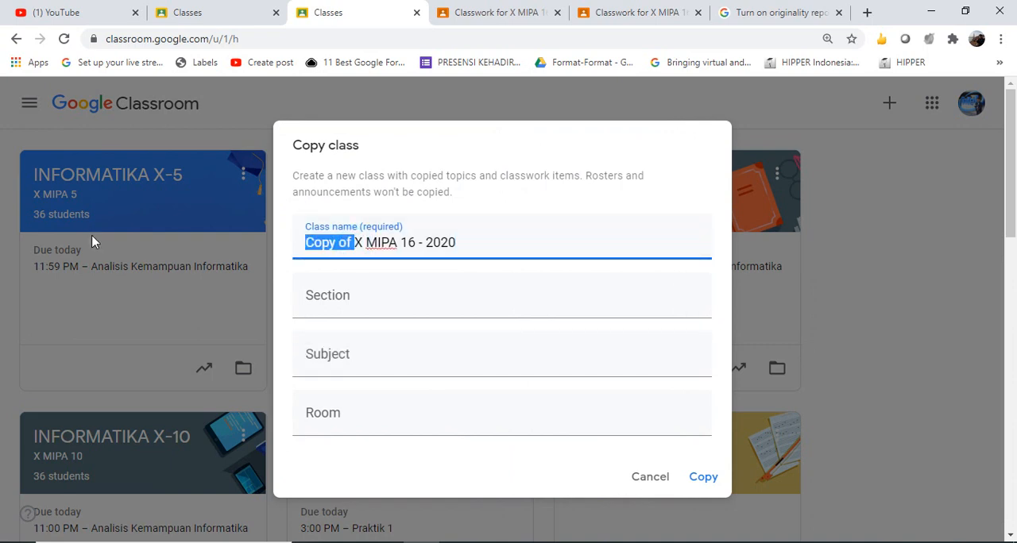
key("BackSpace")
key("Right")
key("Right")
key("Right")
key("Right")
key("Right")
key("Right")
key("Right")
key("Right")
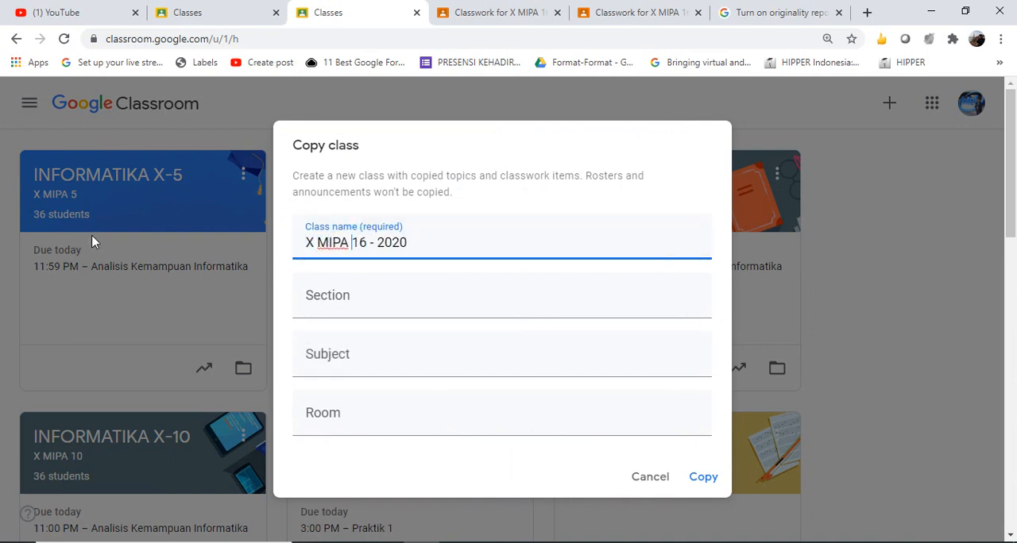
key("shift+Right")
type("7")
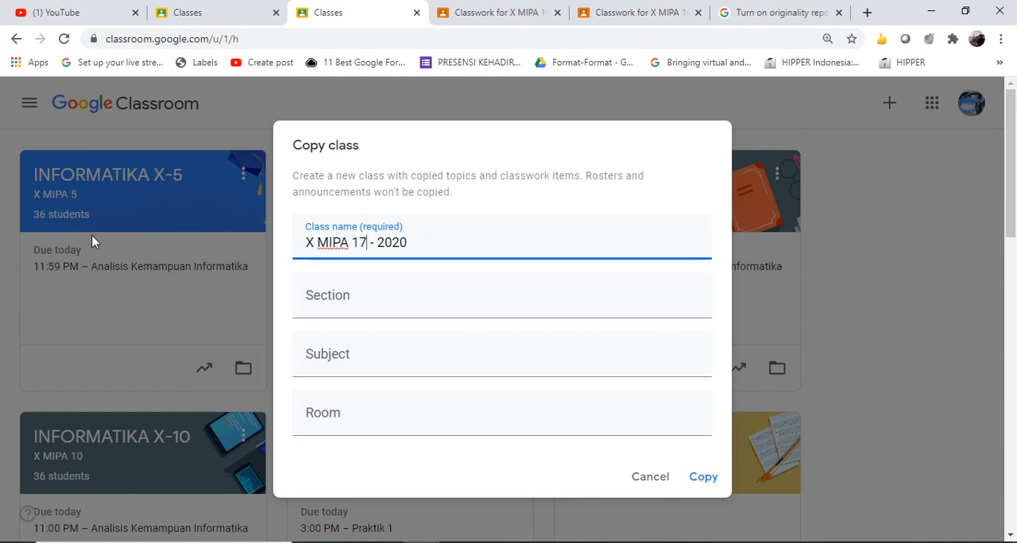
left_click(707, 479)
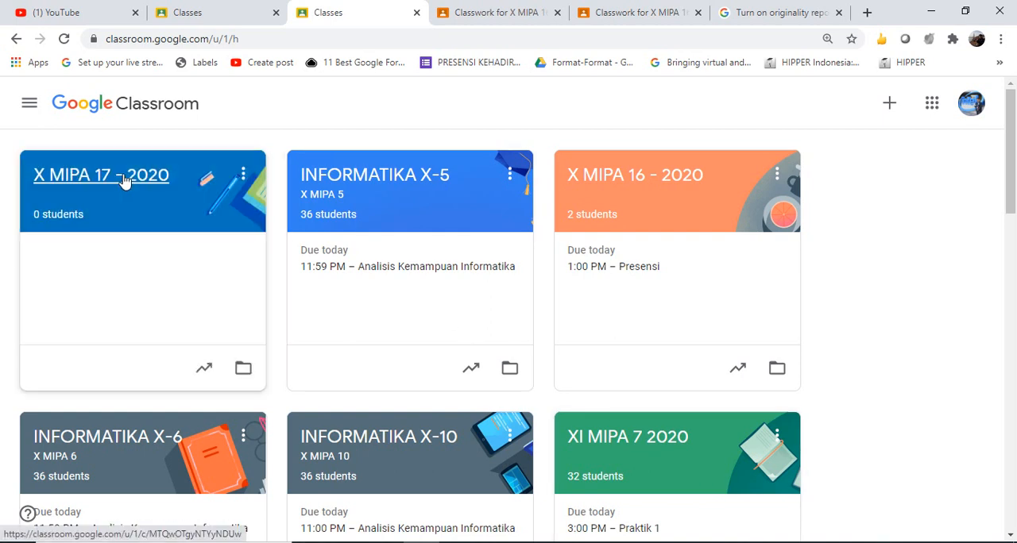
Open the draft Buat Tulisan / Essay assignment for editing in the classwork of X MIPA 17 - 2020
left_click(123, 177)
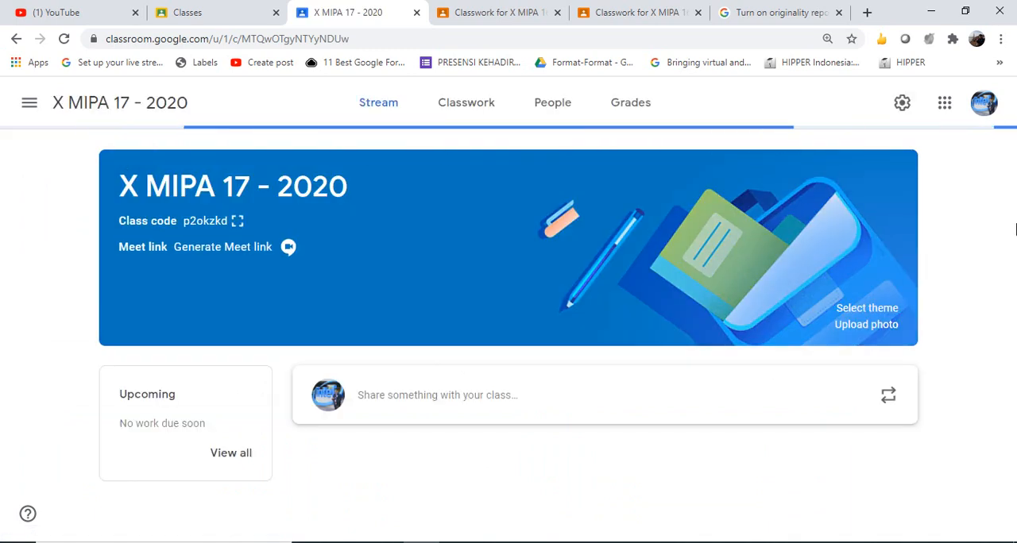
left_click(468, 105)
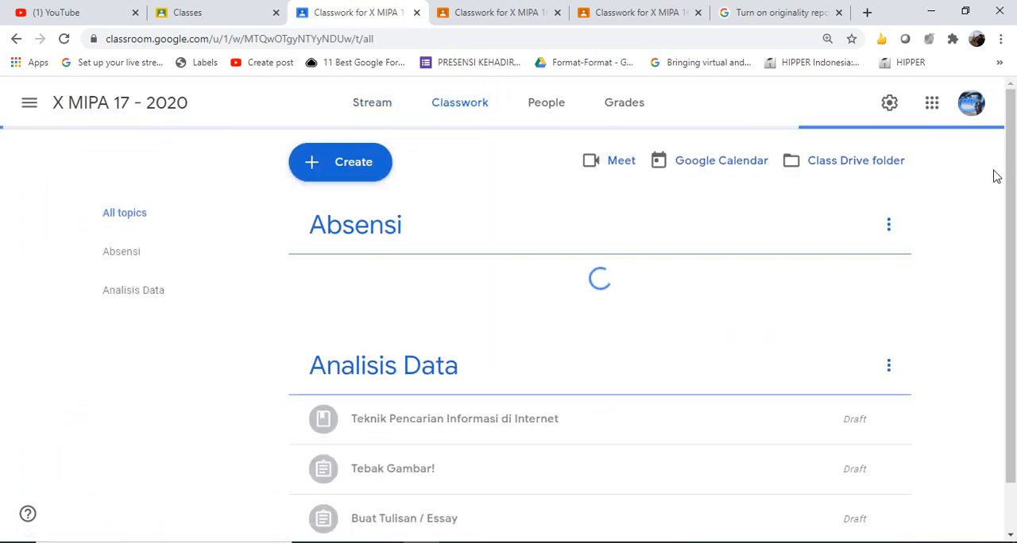
left_click_drag(1010, 216, 1010, 437)
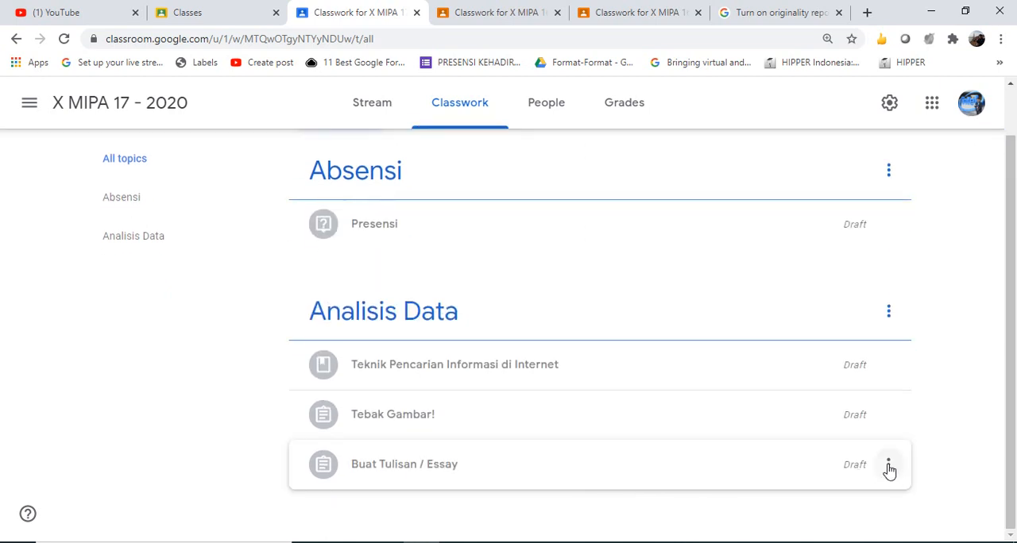
left_click(888, 467)
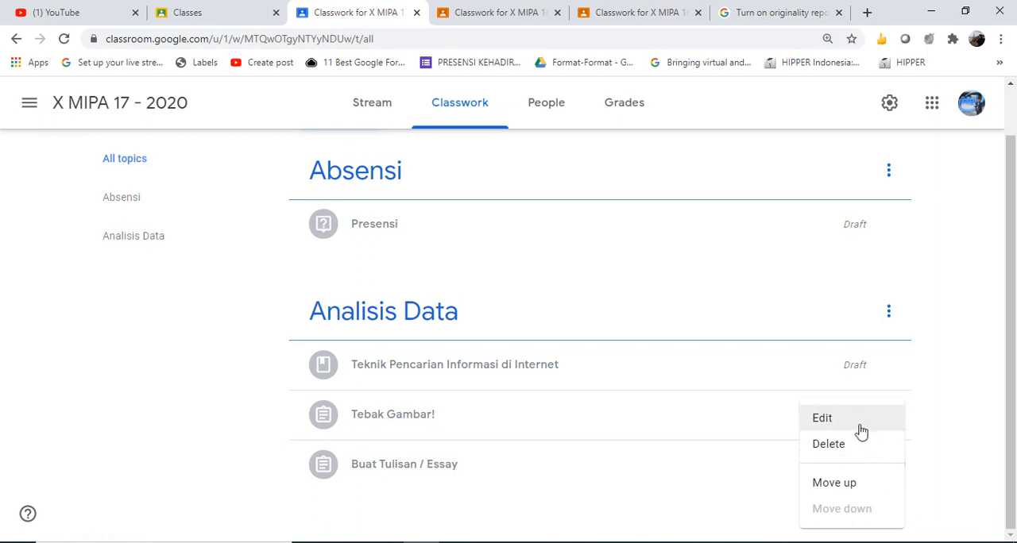
left_click(822, 419)
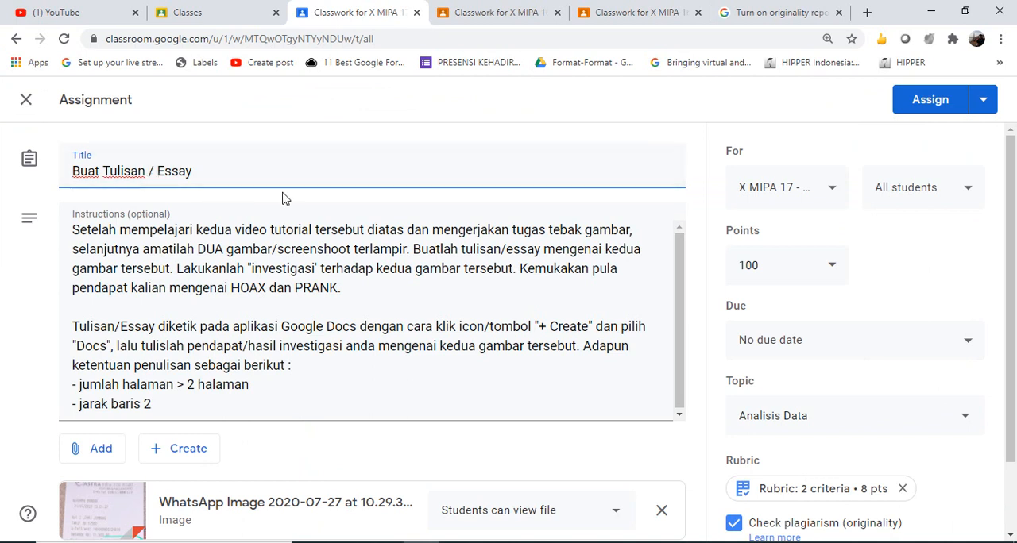
Review the draft assignment's instructions and preview both attached WhatsApp images
left_click(226, 227)
left_click_drag(225, 230, 505, 390)
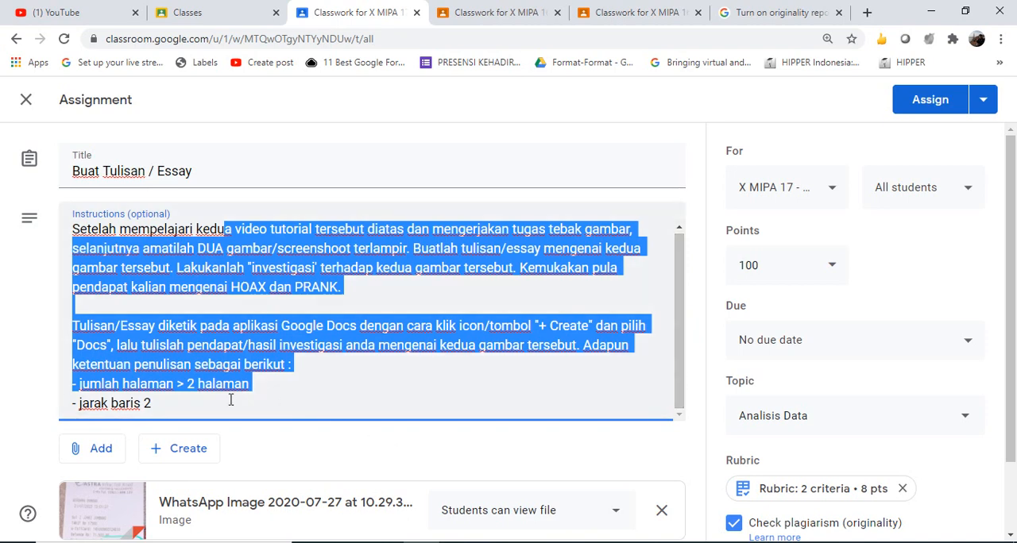
left_click_drag(1011, 332, 1014, 436)
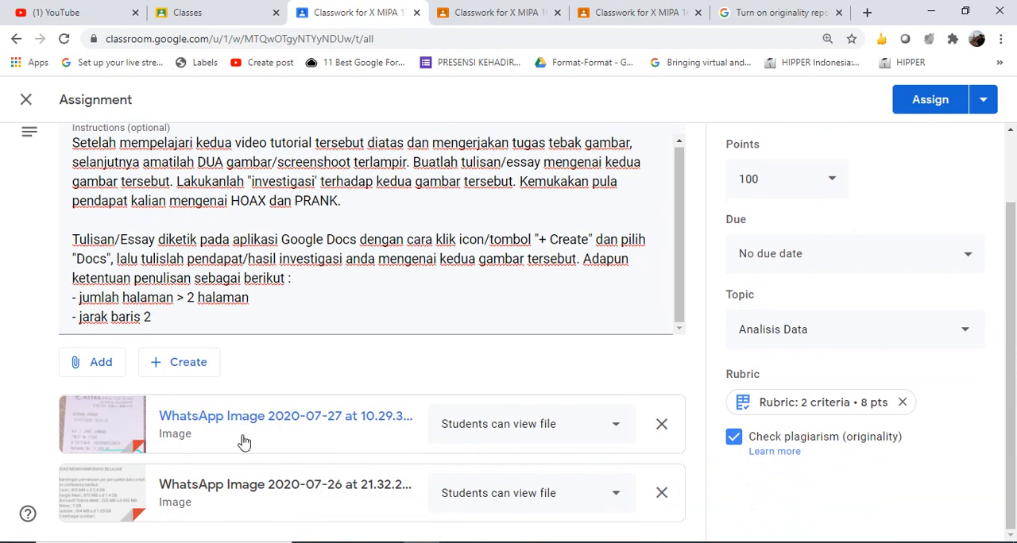
left_click(219, 415)
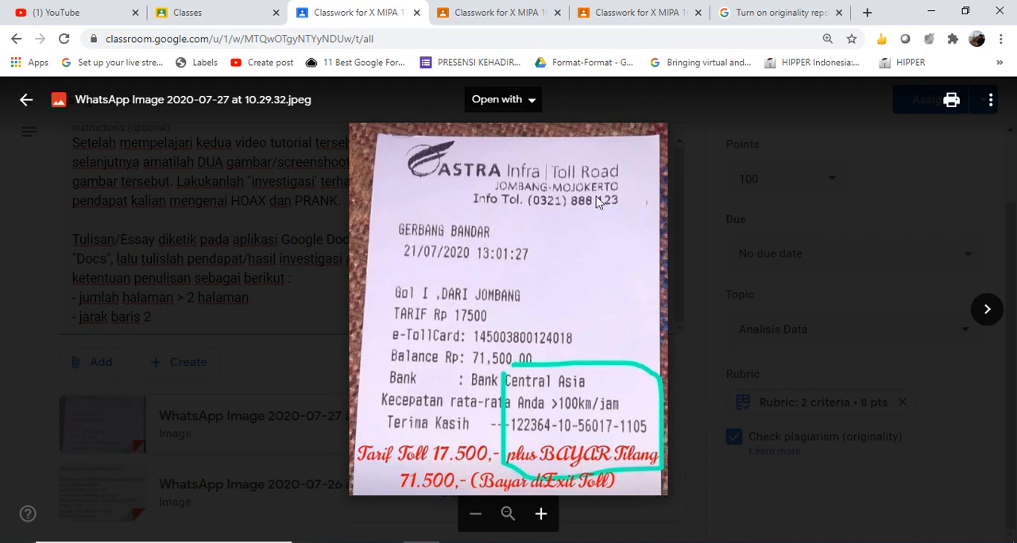
key("Escape")
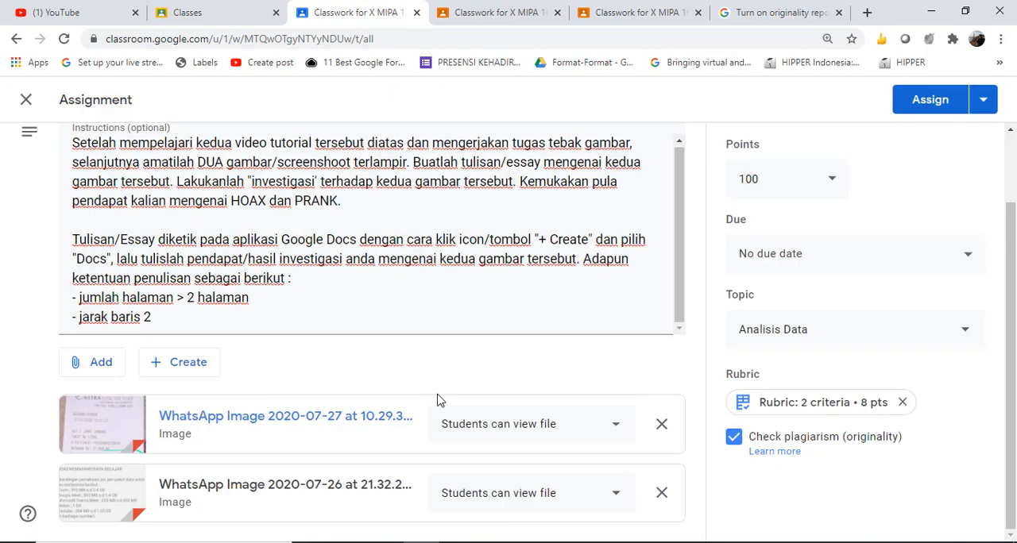
left_click(307, 486)
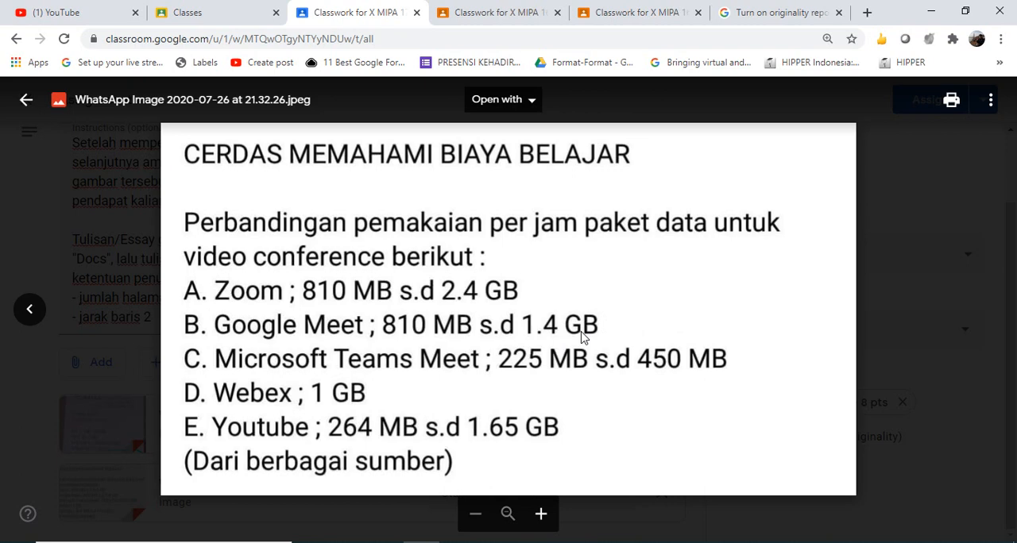
key("Escape")
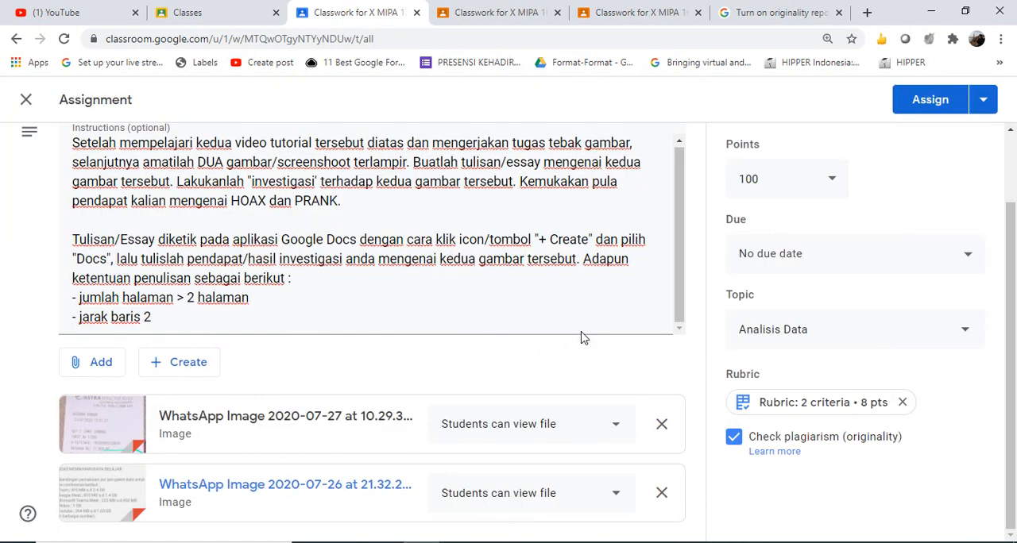
left_click(682, 245)
left_click(956, 170)
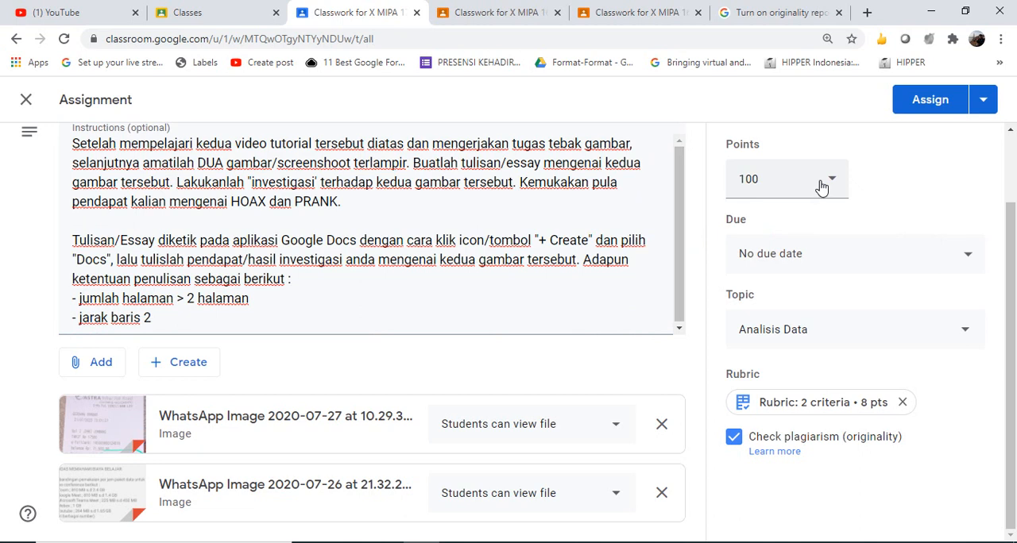
Set the assignment's due date to Jul 31, 2020, with the time at 11:59 PM
left_click(888, 264)
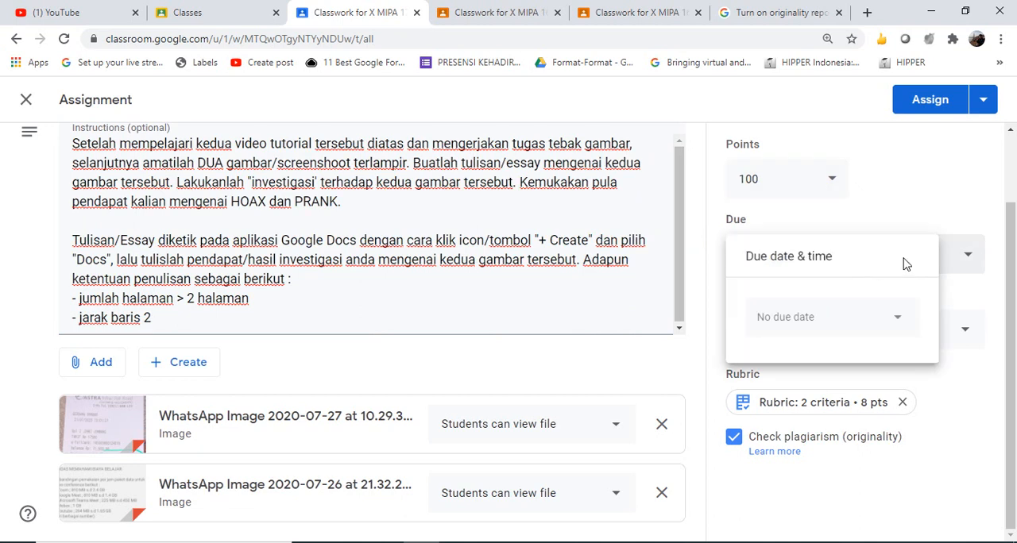
left_click(884, 308)
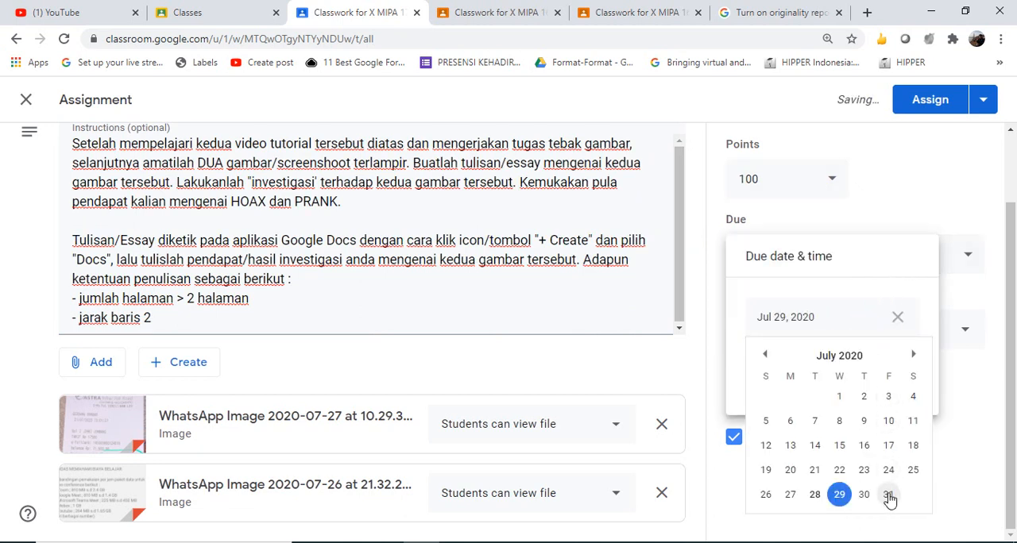
left_click(888, 495)
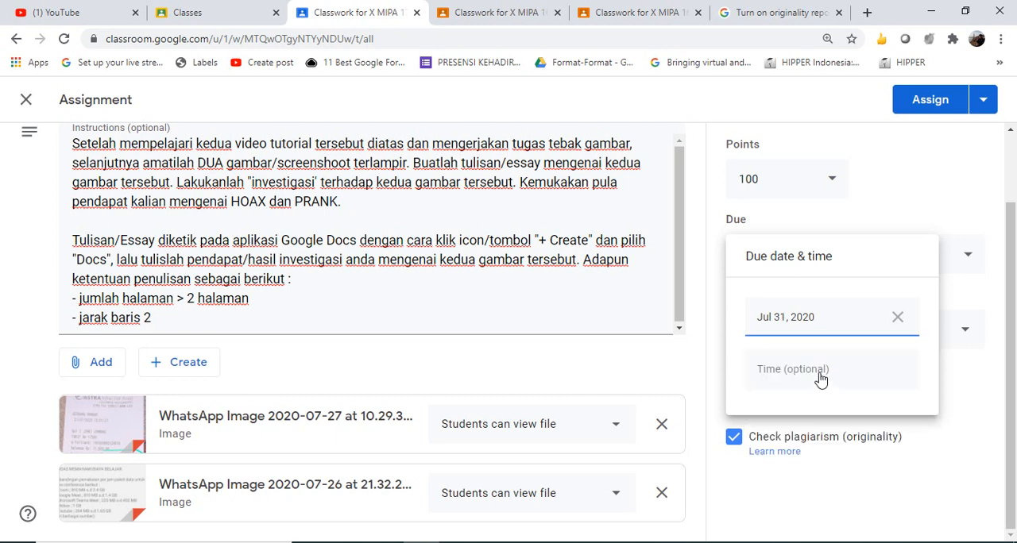
left_click(819, 372)
left_click(946, 198)
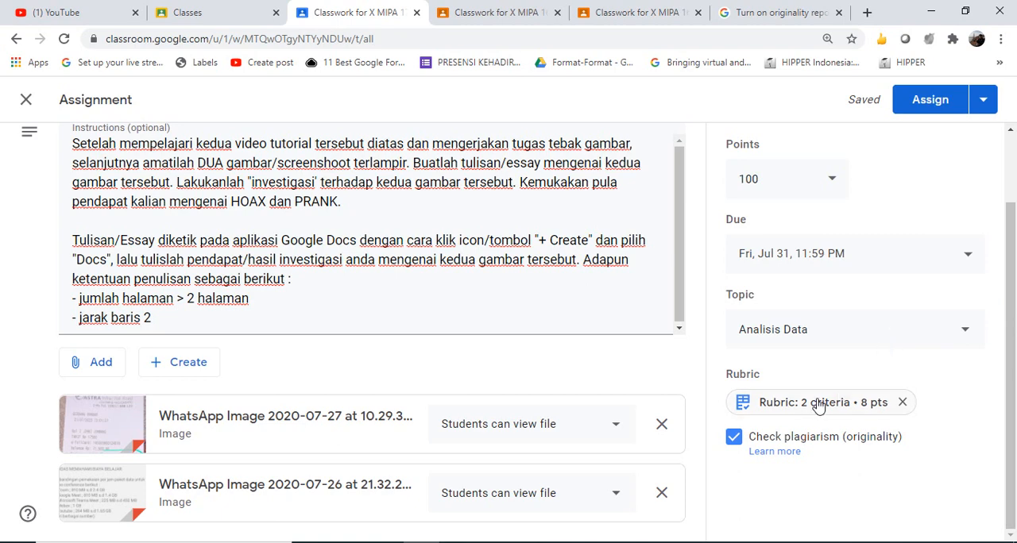
Open the assignment's rubric and review its criteria and point levels
left_click(782, 409)
left_click_drag(1009, 368, 1014, 451)
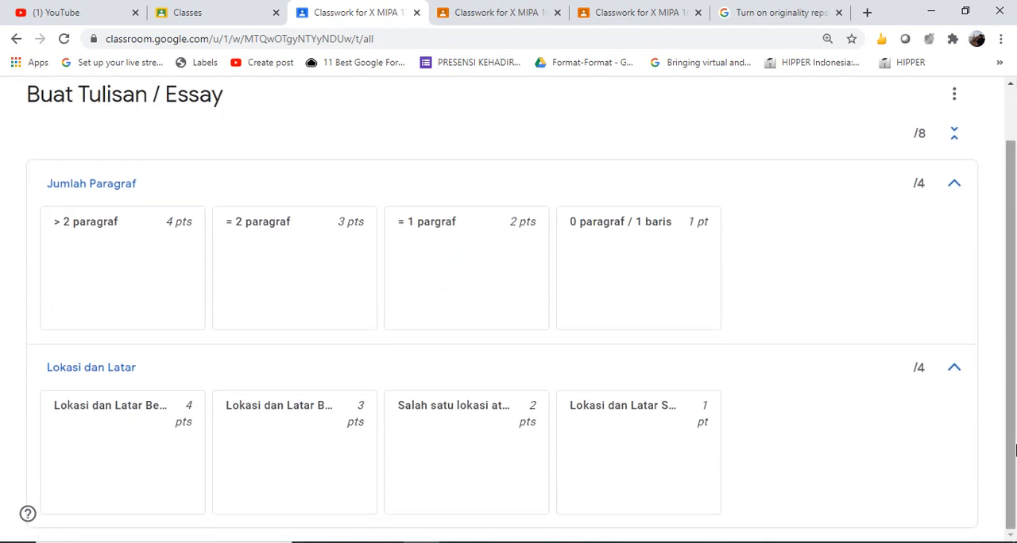
scroll(1014, 451, "up", 1)
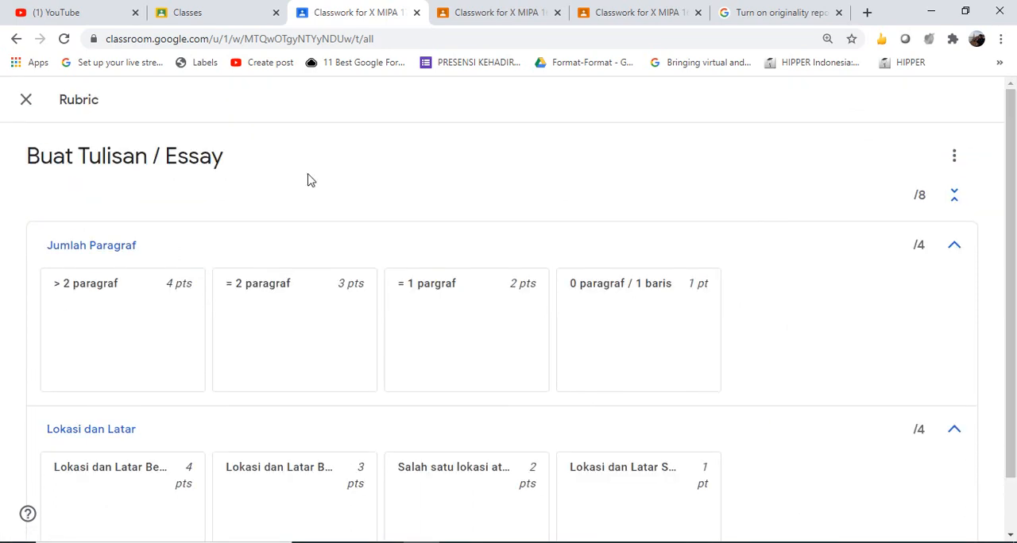
Edit the Buat Tulisan / Essay rubric and add a third criterion titled Plagiarism
left_click(956, 167)
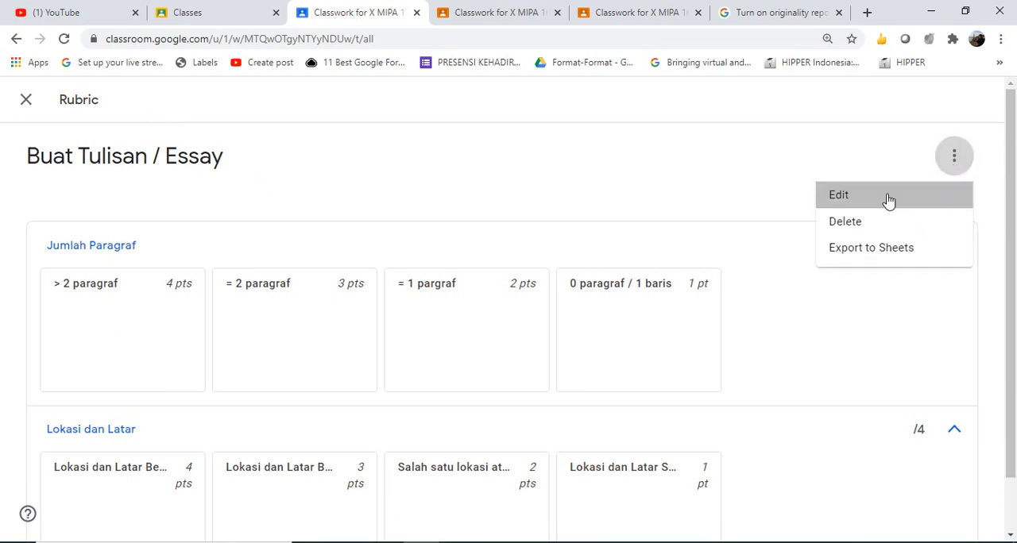
left_click(887, 198)
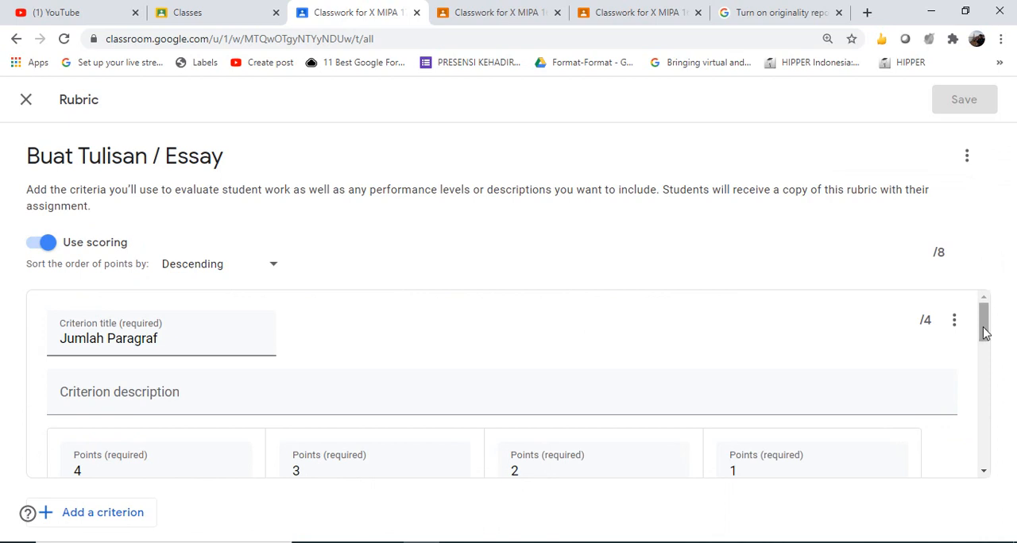
left_click_drag(984, 332, 985, 447)
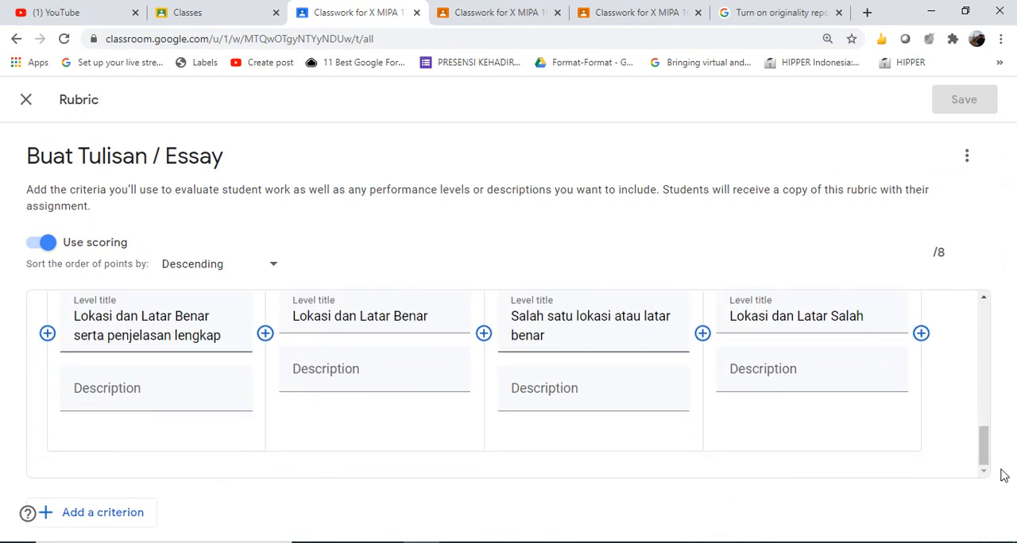
left_click(95, 515)
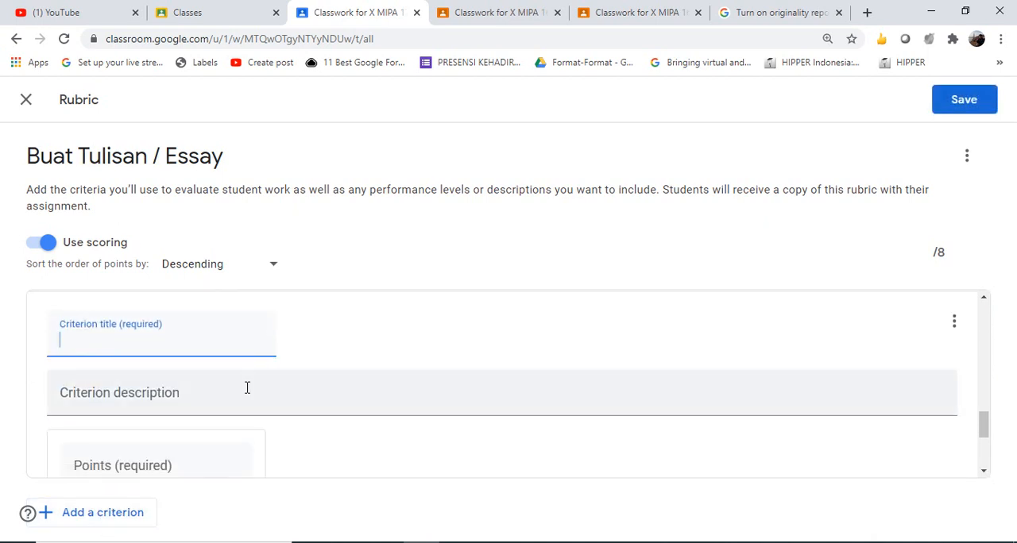
type("Plagiarism")
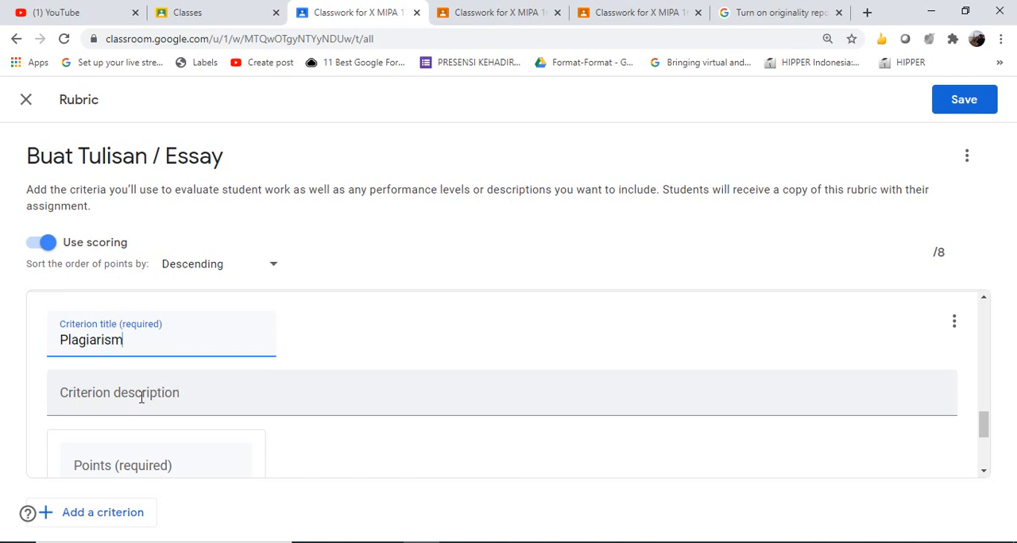
Set the Plagiarism criterion's first level to 2 points and title it No Plagiarism
left_click(202, 469)
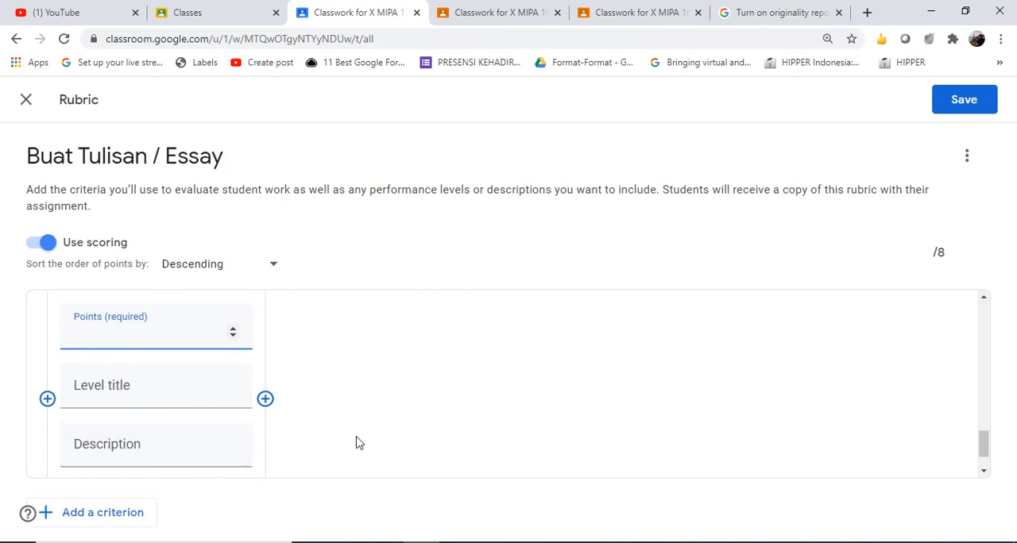
type("3")
key("BackSpace")
type("2")
left_click(147, 395)
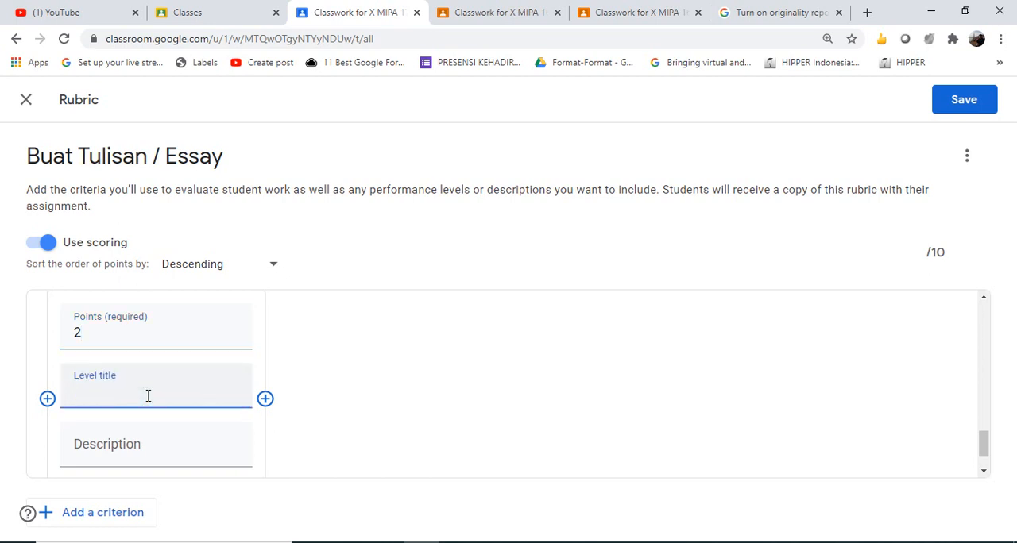
type(">")
triple_click(149, 396)
type("No Plagiarism")
Add a second level to the Plagiarism criterion worth 1 point, titled "< 25"
left_click(265, 398)
type("1")
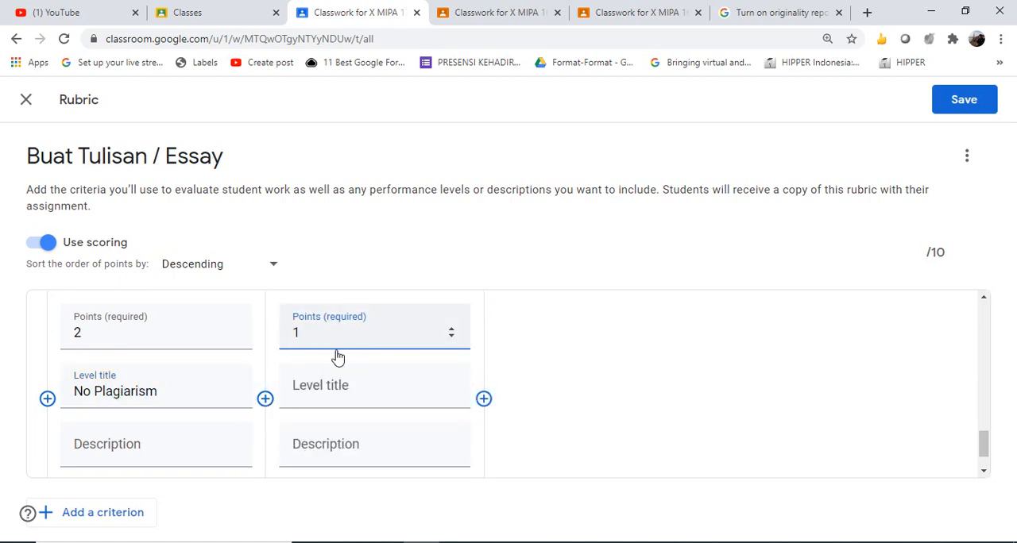
left_click(343, 385)
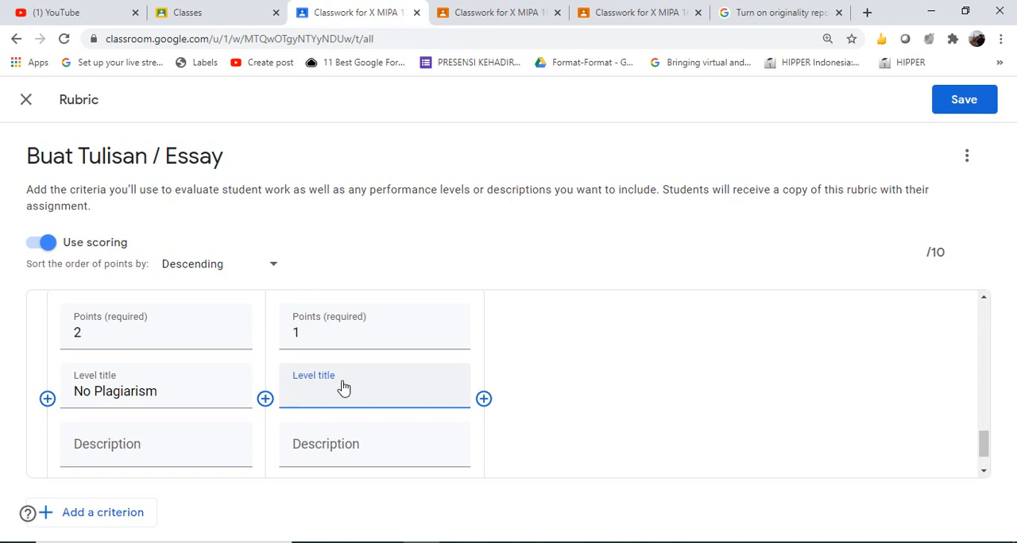
type(">")
key("BackSpace")
type("< 25")
Add a third level to the Plagiarism criterion worth 0 points, titled "> 25%"
left_click(484, 401)
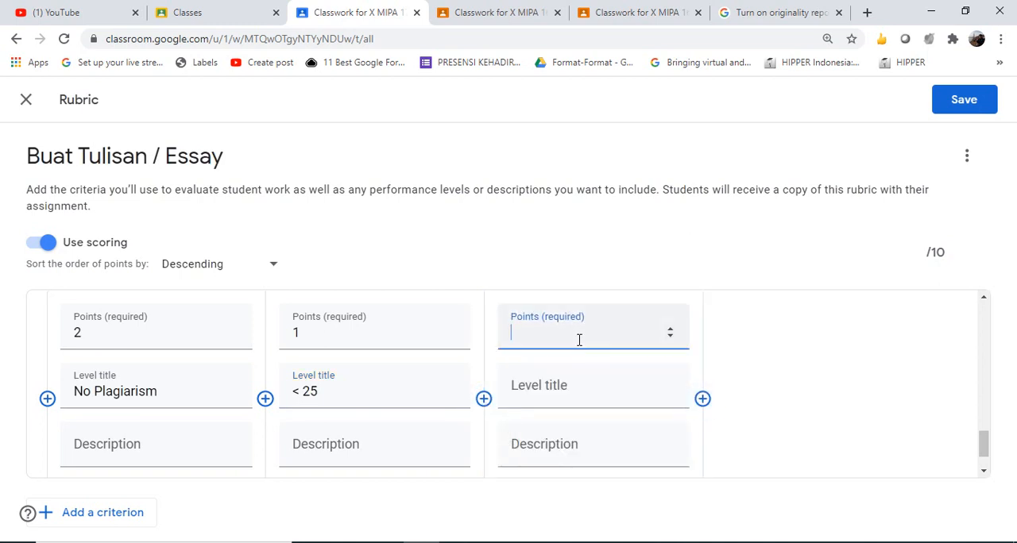
type("0")
left_click(540, 391)
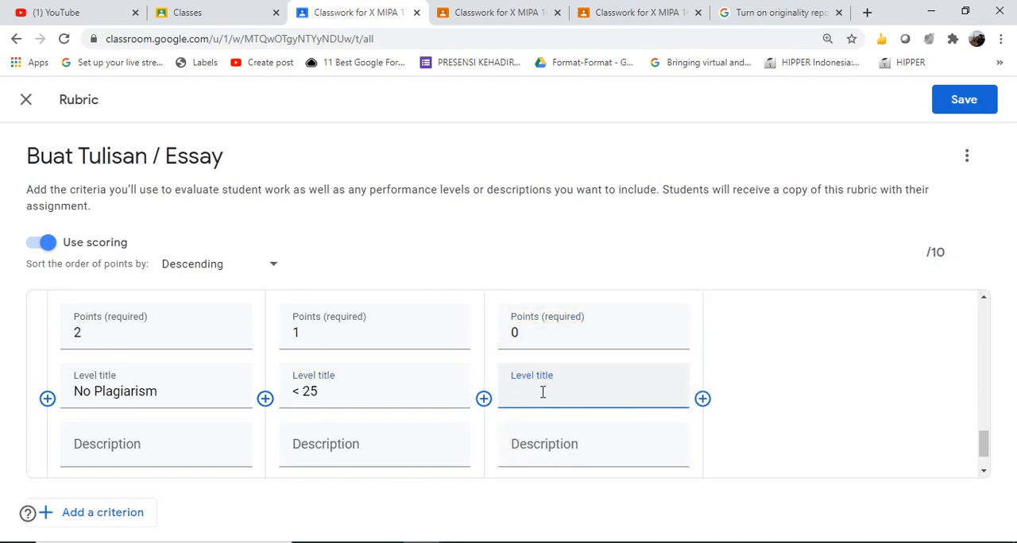
type("> 25%")
Retitle the 1-point Plagiarism level "< 40" and the 0-point level "> 40%", and save the rubric
left_click(326, 397)
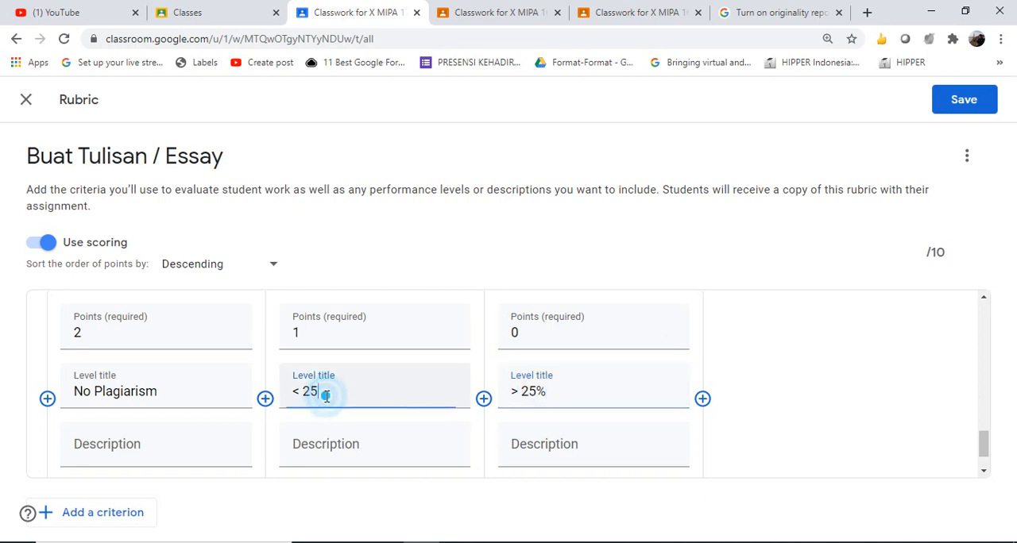
double_click(326, 397)
type("40")
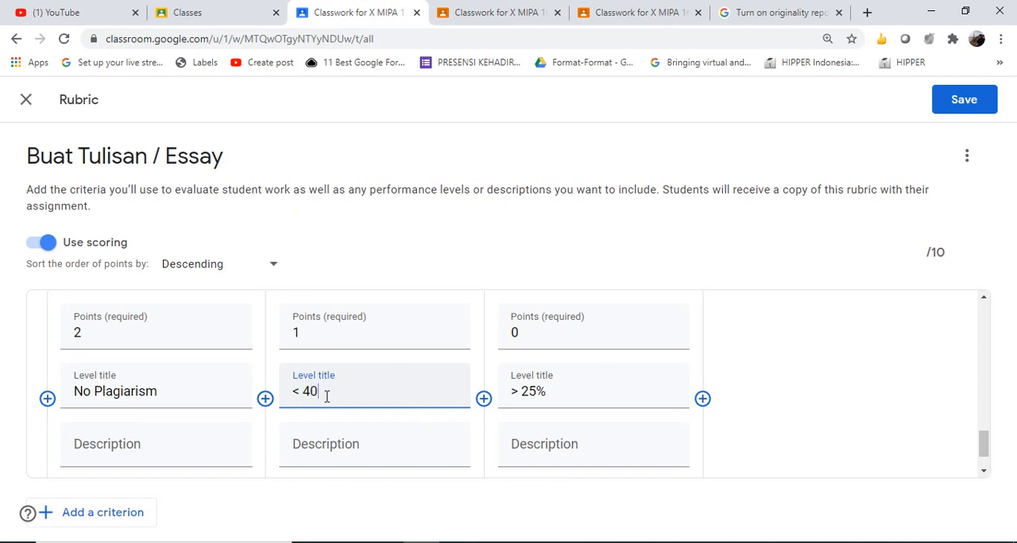
left_click(533, 389)
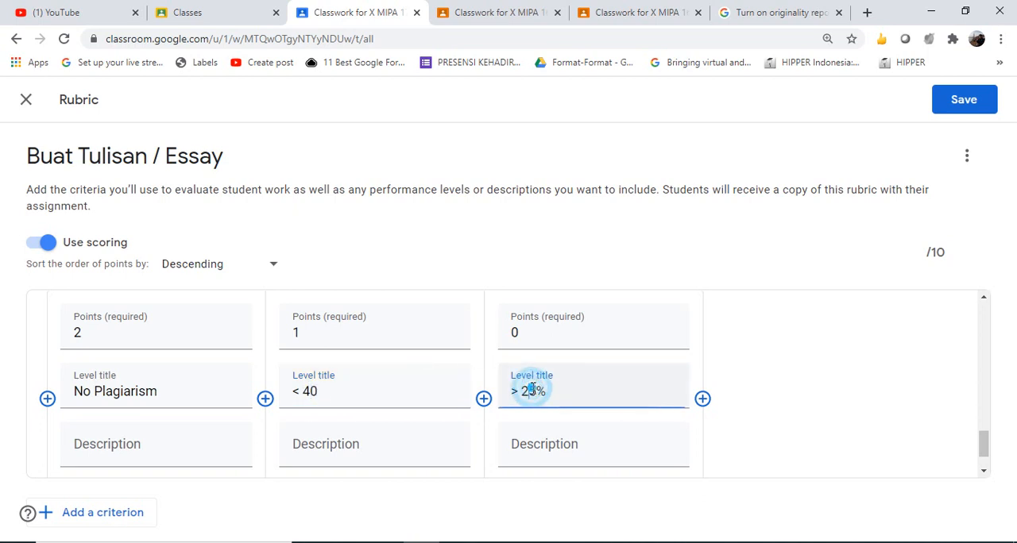
double_click(532, 389)
type("40")
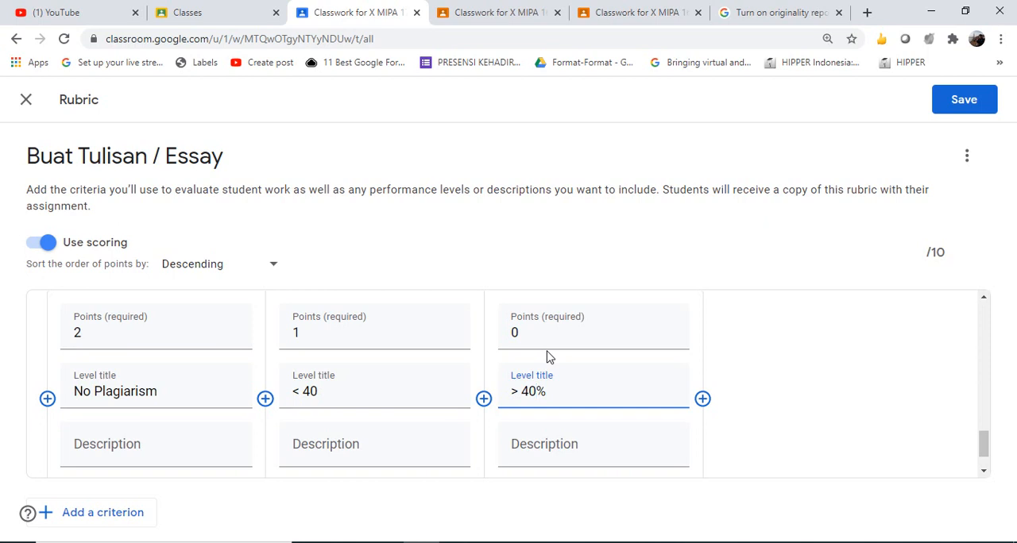
left_click(961, 104)
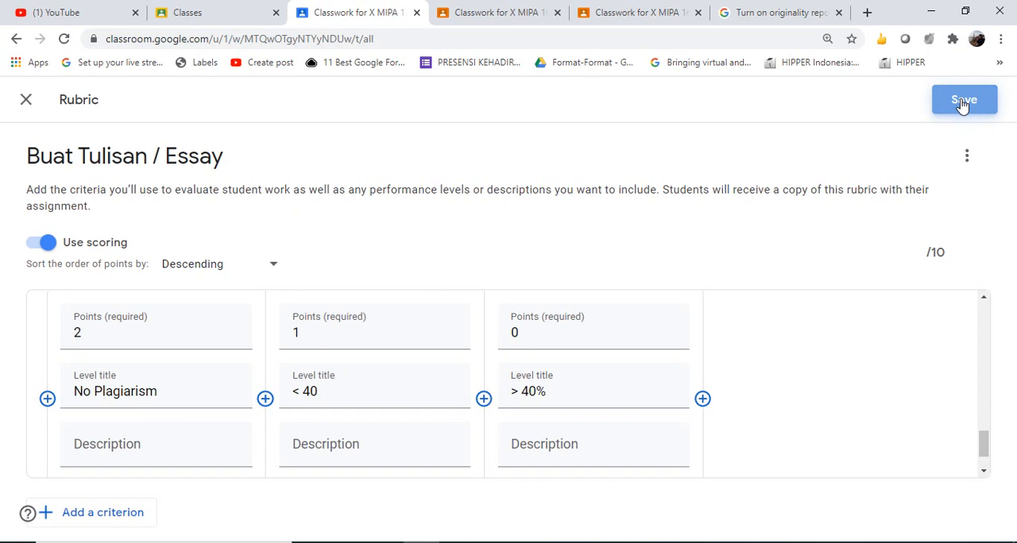
left_click(962, 105)
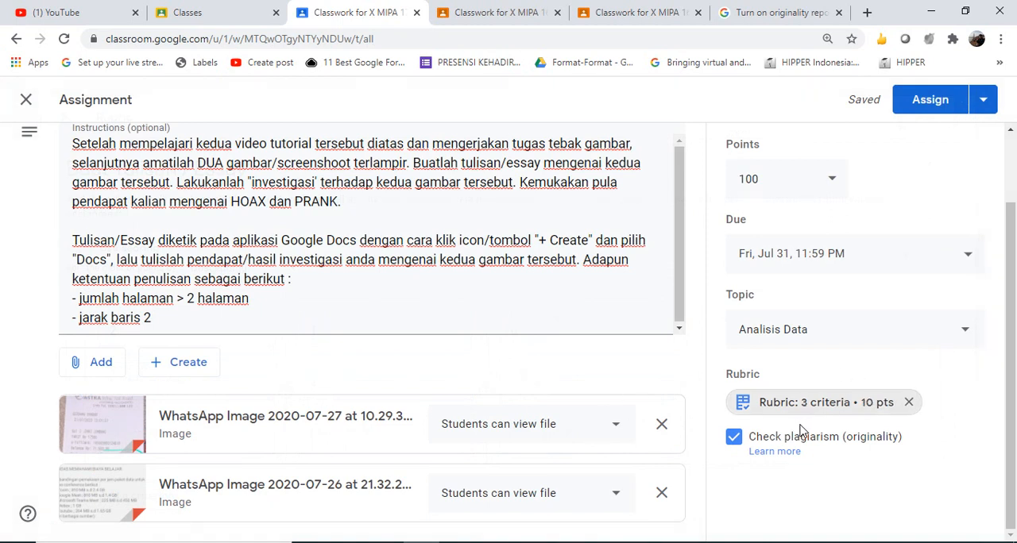
Enable the plagiarism (originality) check for the essay assignment in X MIPA 17 - 2020
left_click(734, 438)
left_click(734, 438)
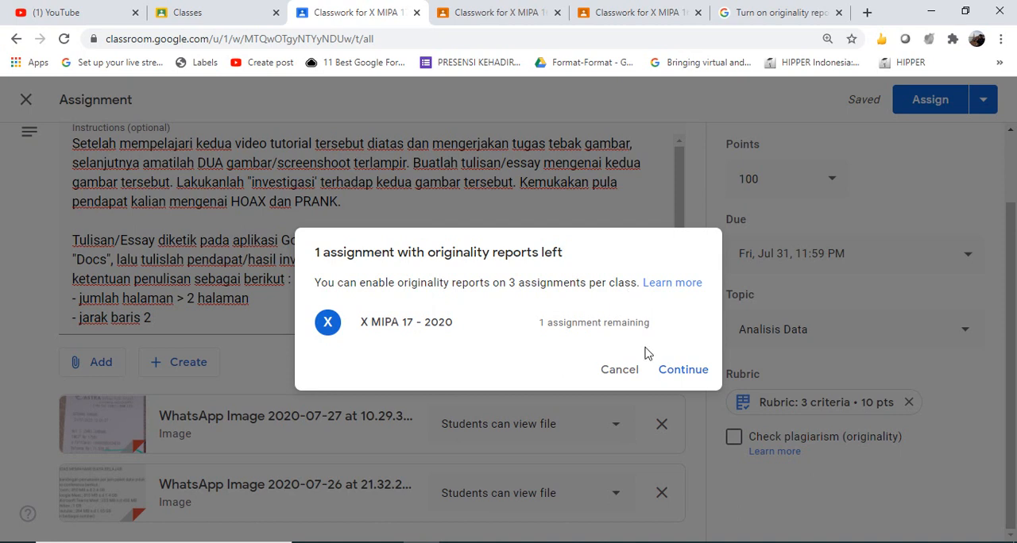
left_click(683, 372)
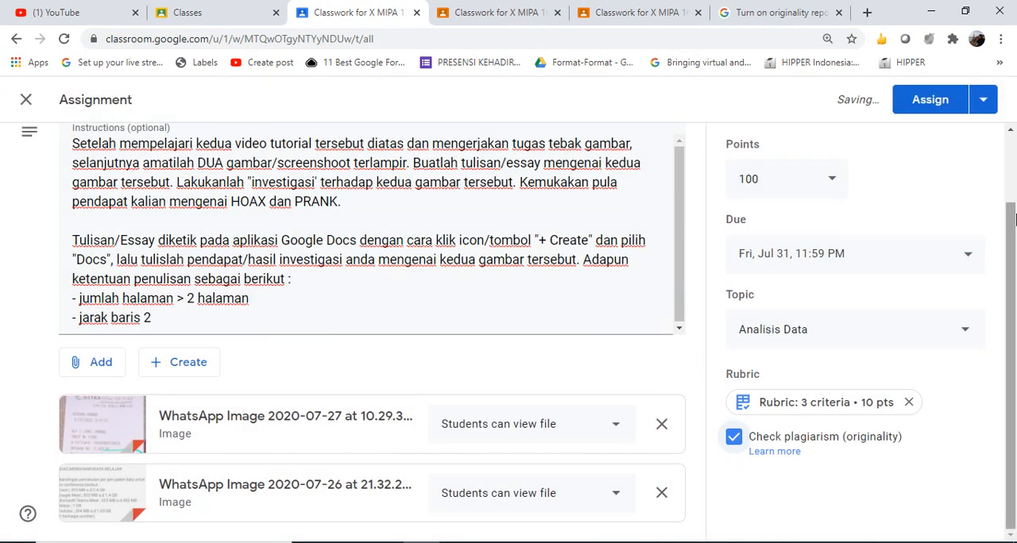
Assign Buat Tulisan / Essay to all students of X MIPA 17 - 2020
scroll(1014, 248, "up", 2)
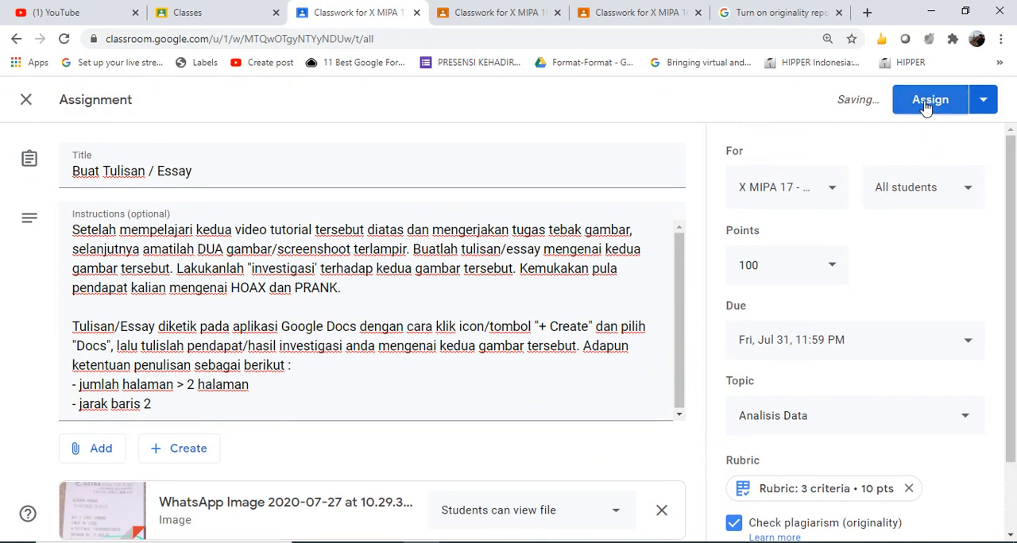
left_click(926, 107)
left_click(601, 352)
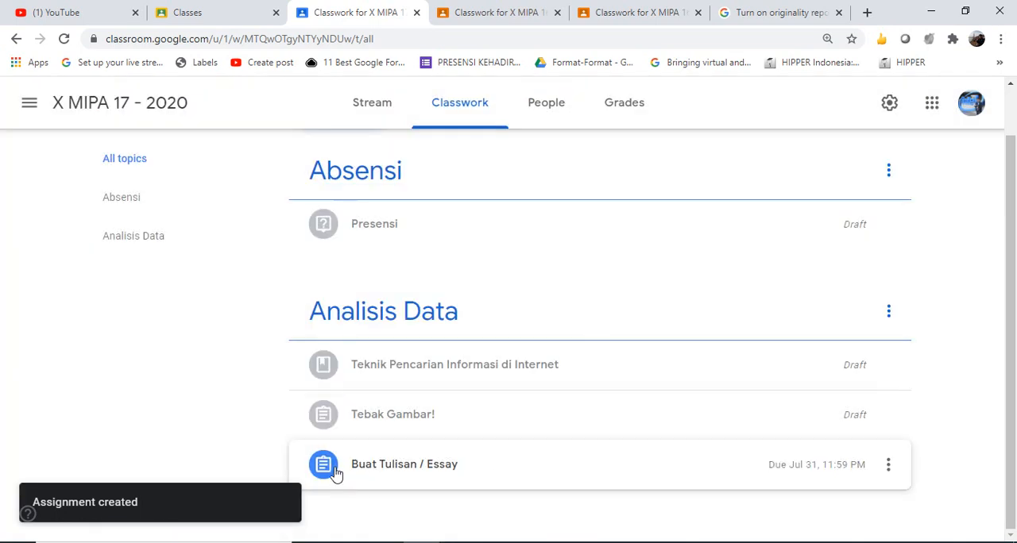
Start inviting students to X MIPA 17 - 2020 and add the first student's account to the invitation
left_click(548, 105)
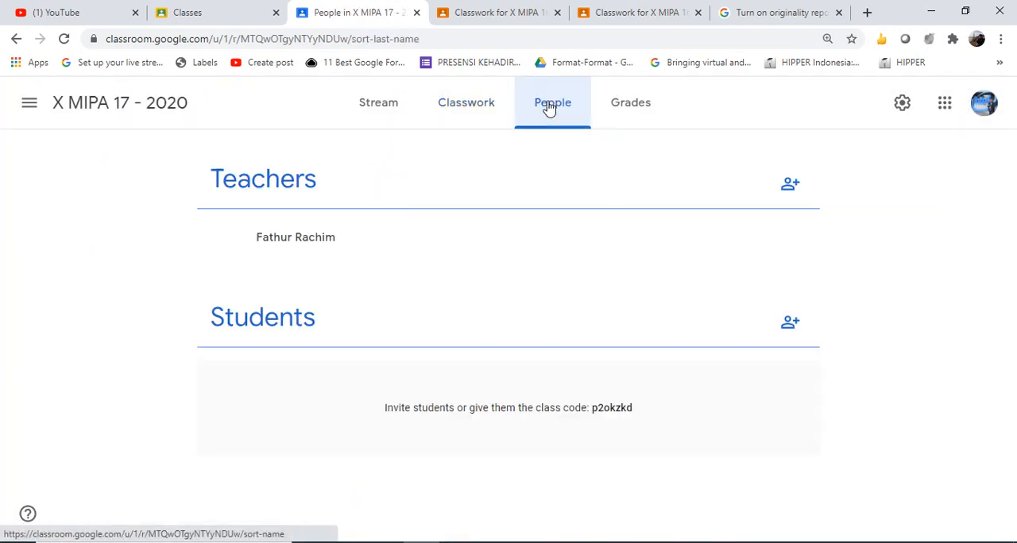
left_click(792, 323)
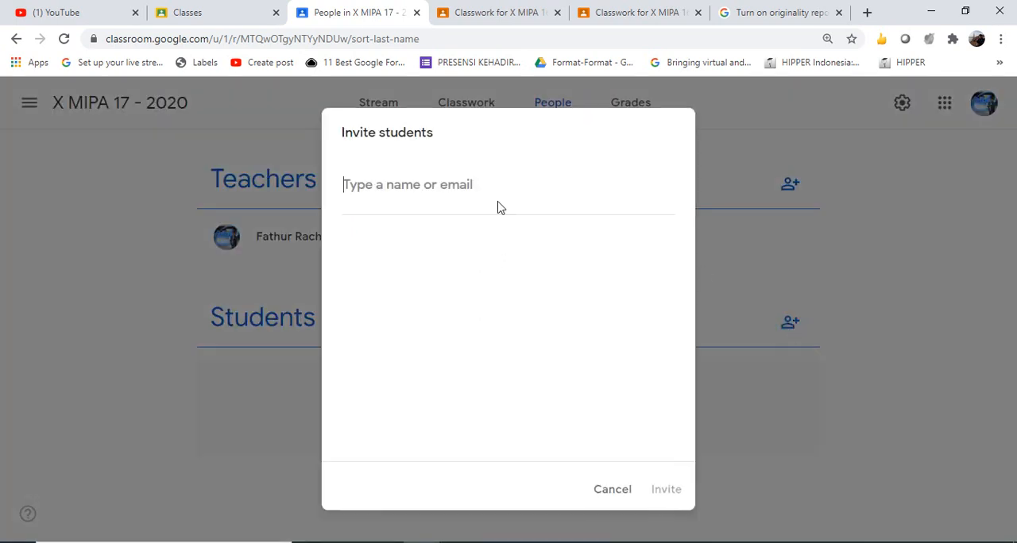
type("me")
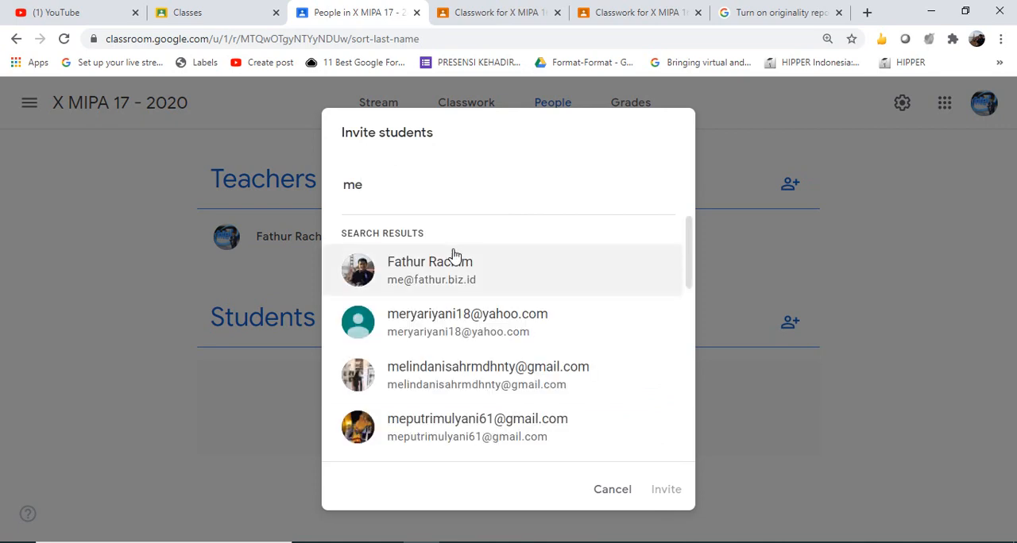
left_click(471, 274)
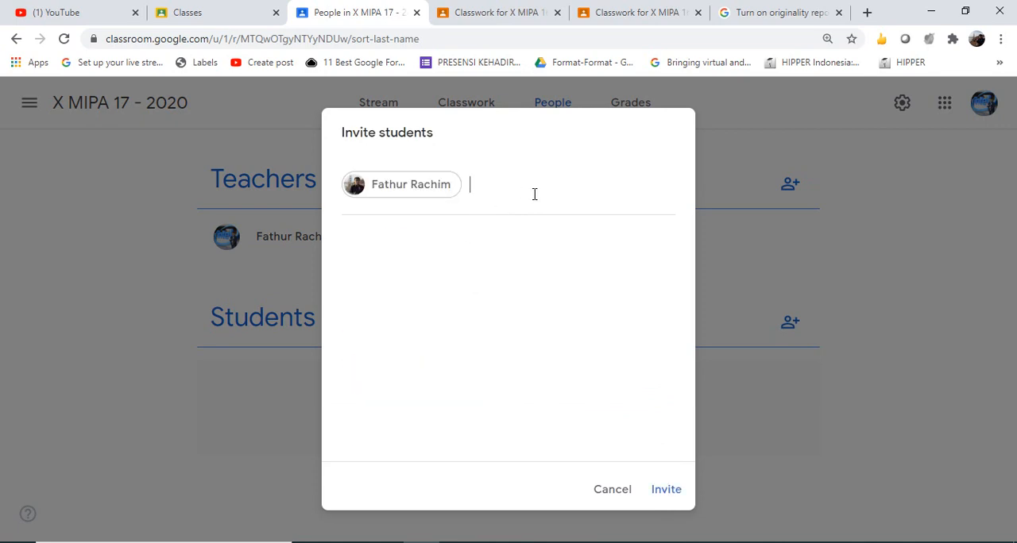
Search for "coba", add the trial student account to the invitation and invite both students
type("sis")
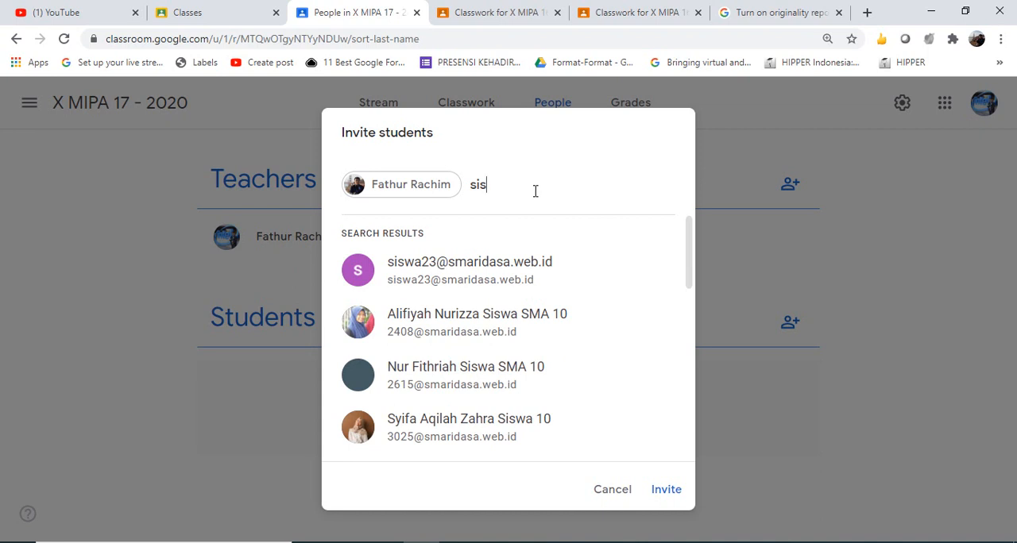
key("ctrl+a")
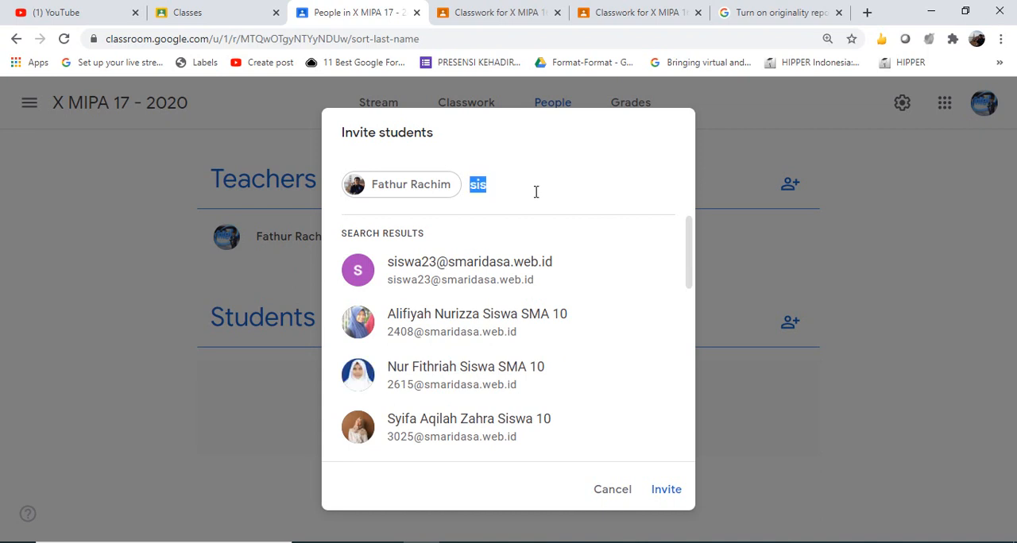
type("coba")
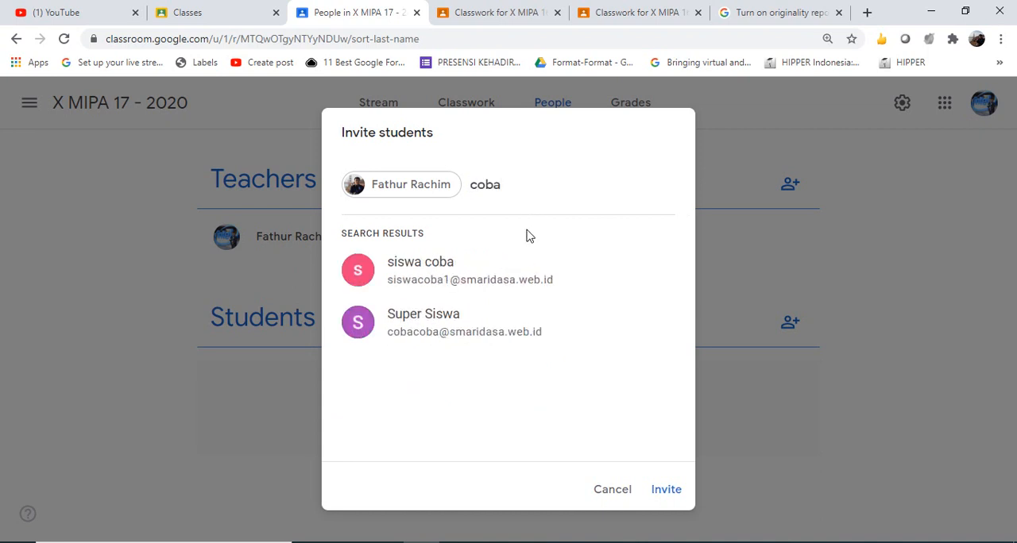
left_click(513, 280)
left_click(663, 490)
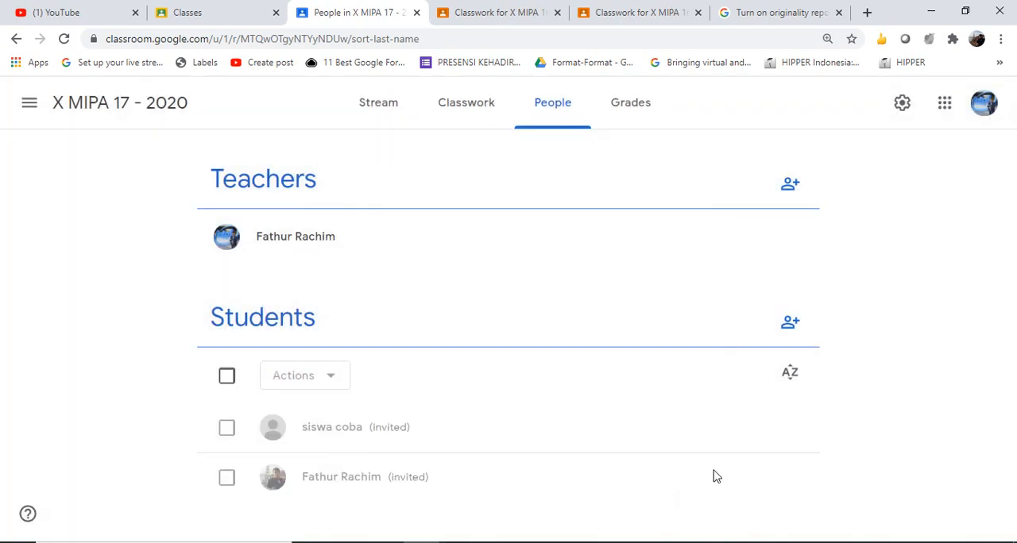
Open an incognito browser window and load the Google Classroom page in it
left_click(1001, 39)
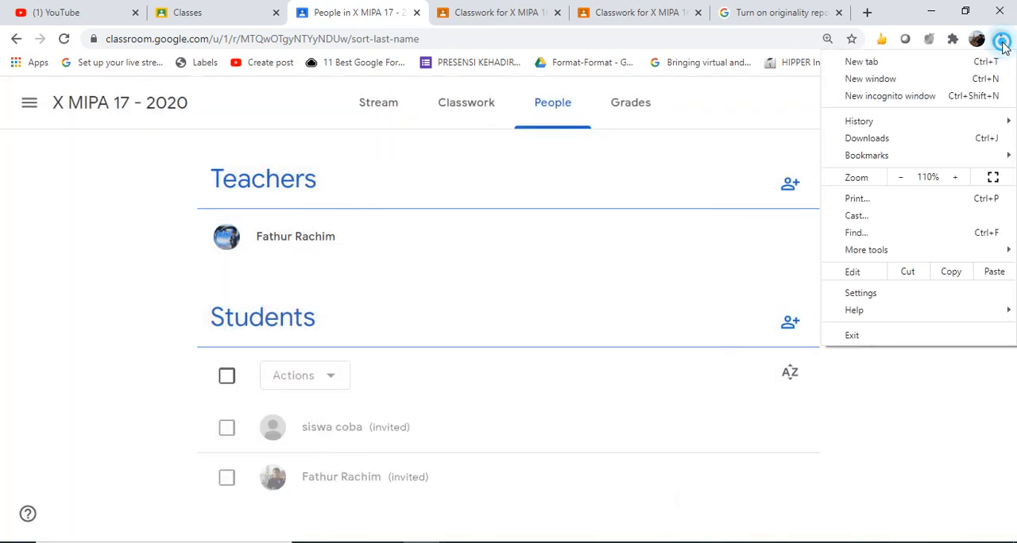
left_click(914, 107)
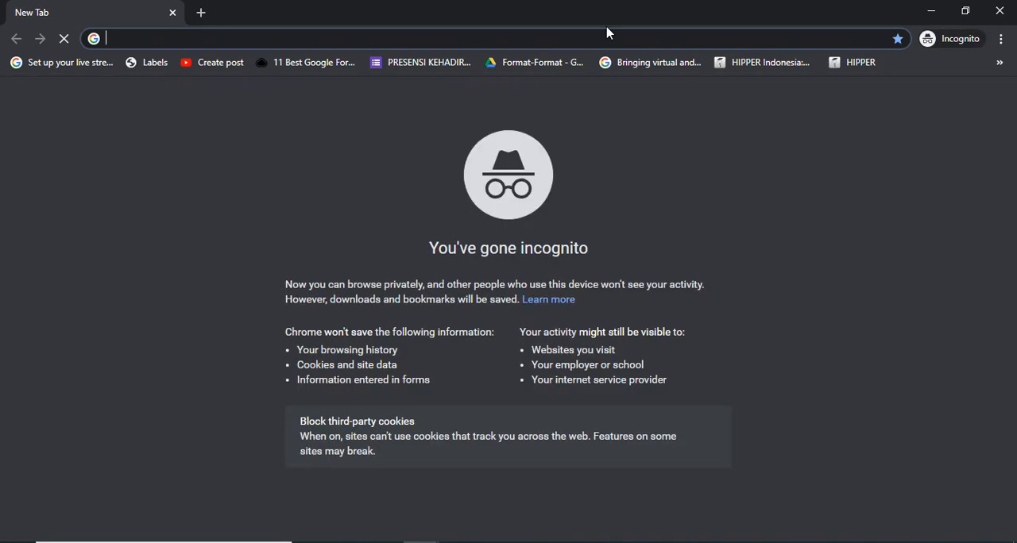
left_click(389, 38)
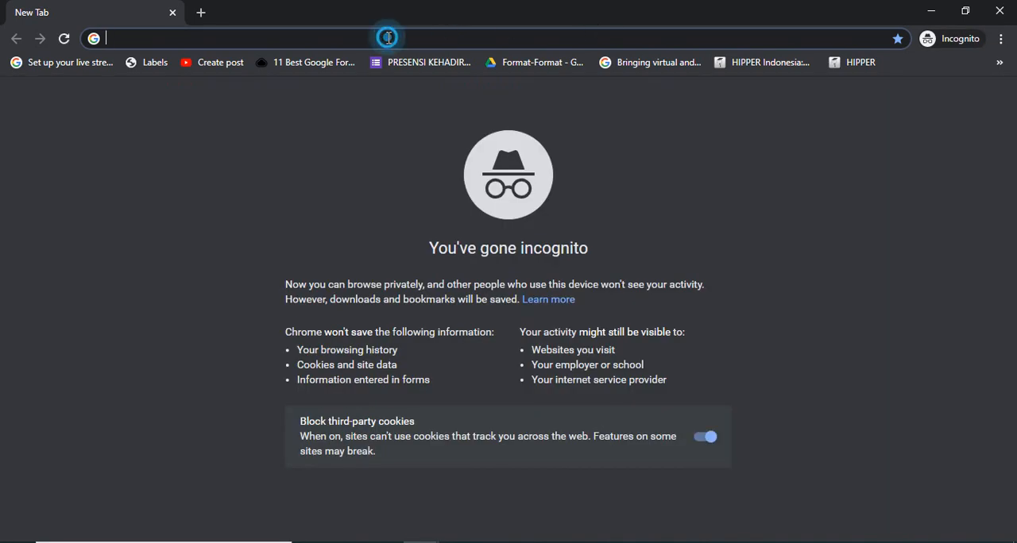
type("clas")
key("Return")
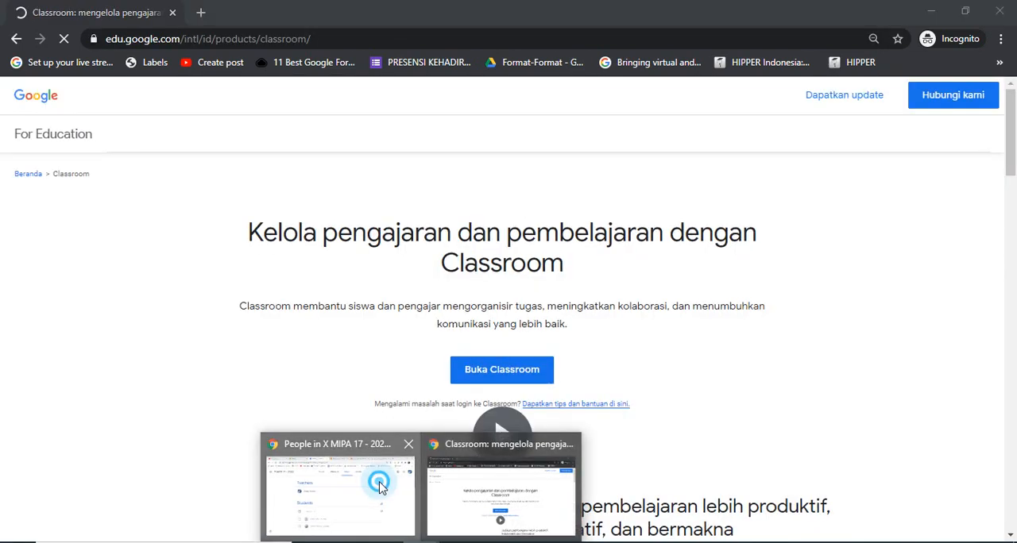
Check the classwork of X MIPA 17 - 2020 in the teacher's browser window and return to the incognito window
left_click(318, 473)
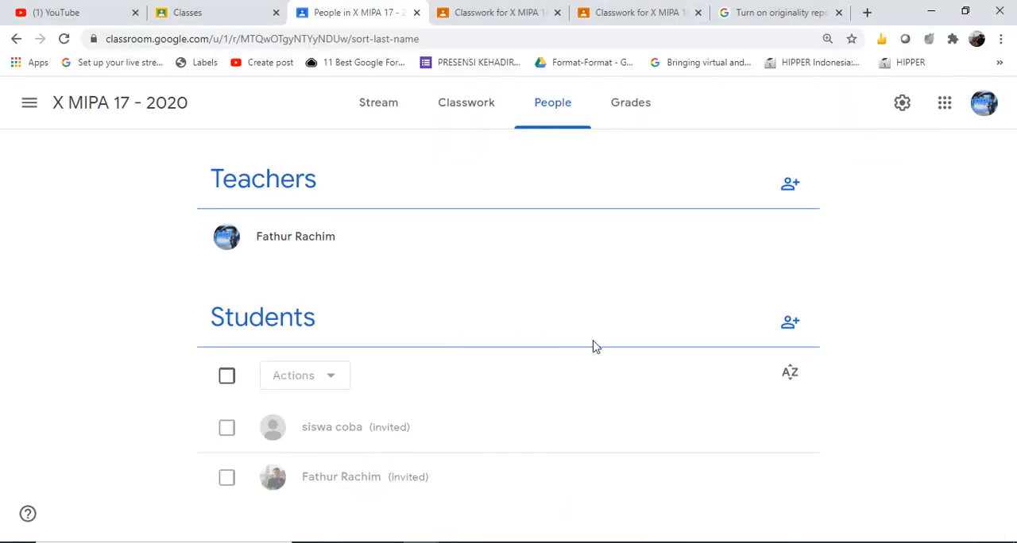
left_click(454, 111)
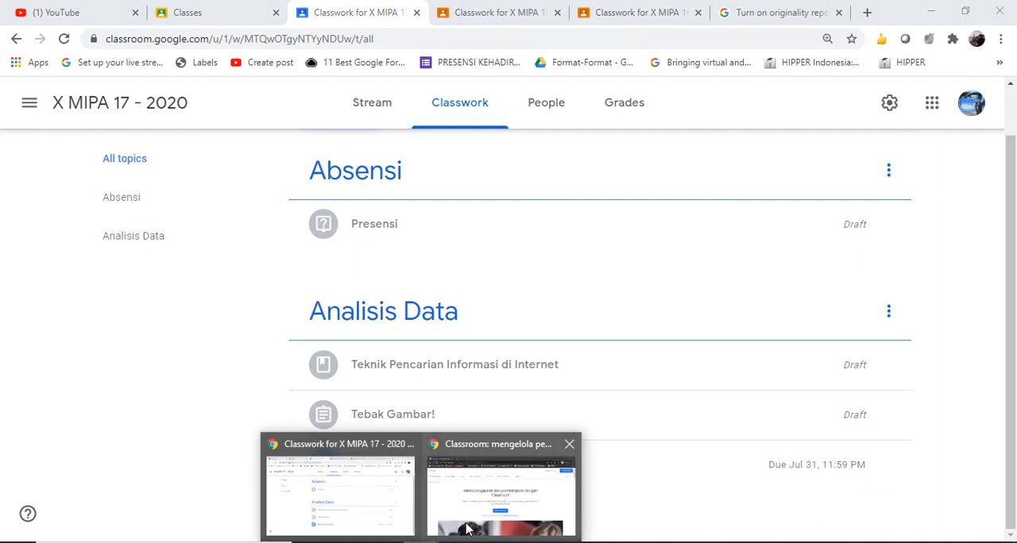
left_click(526, 494)
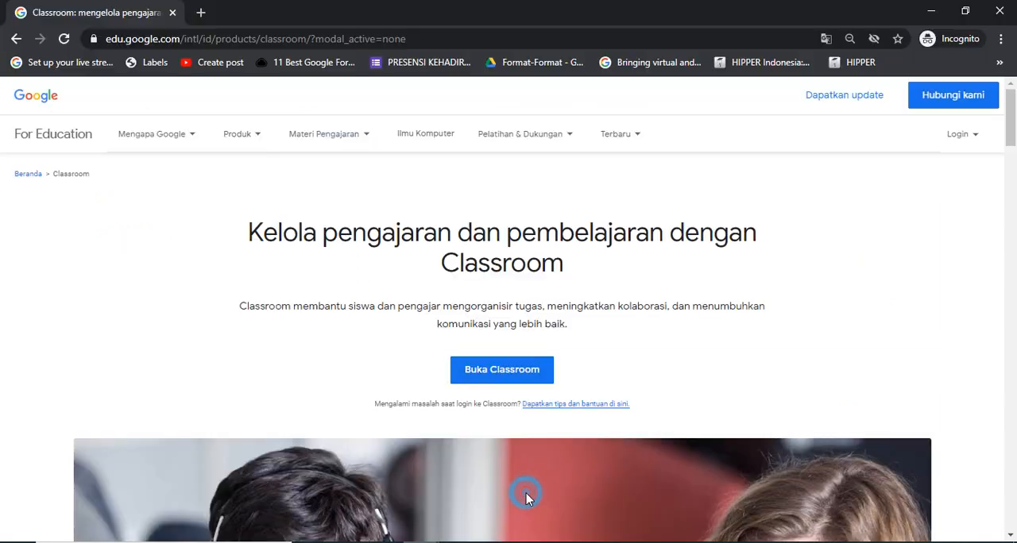
Open Classroom from the incognito page and sign in with the student's saved account e-mail and password
left_click(518, 369)
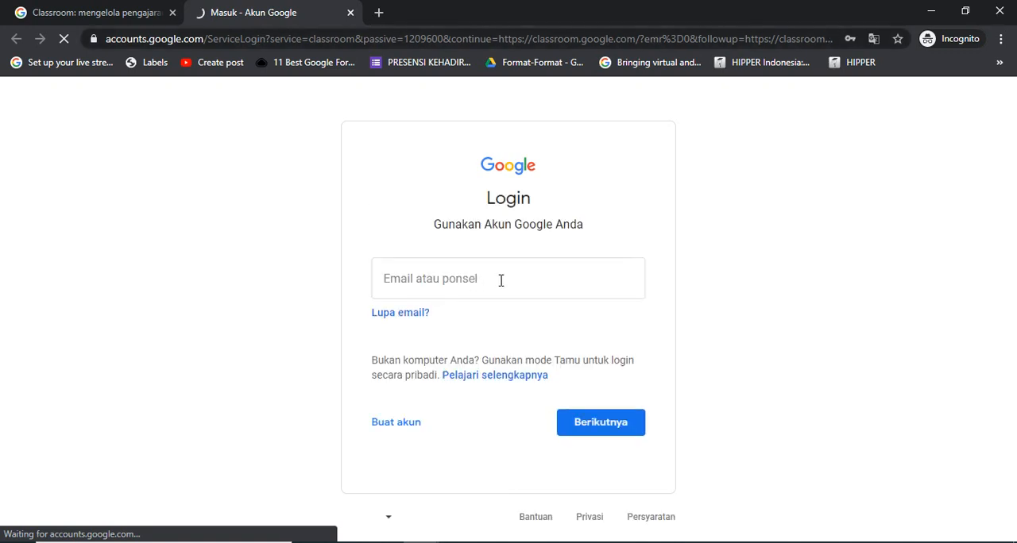
left_click(500, 279)
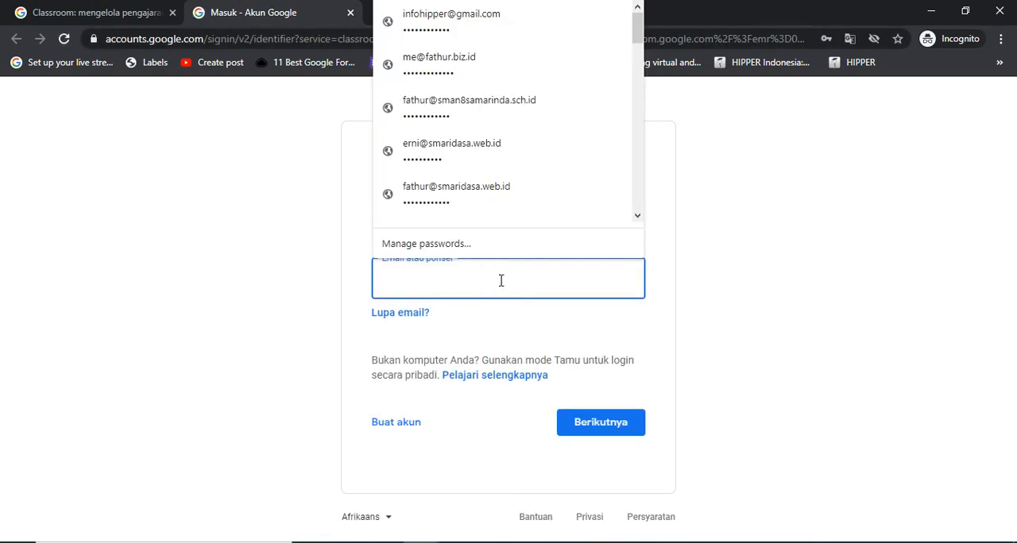
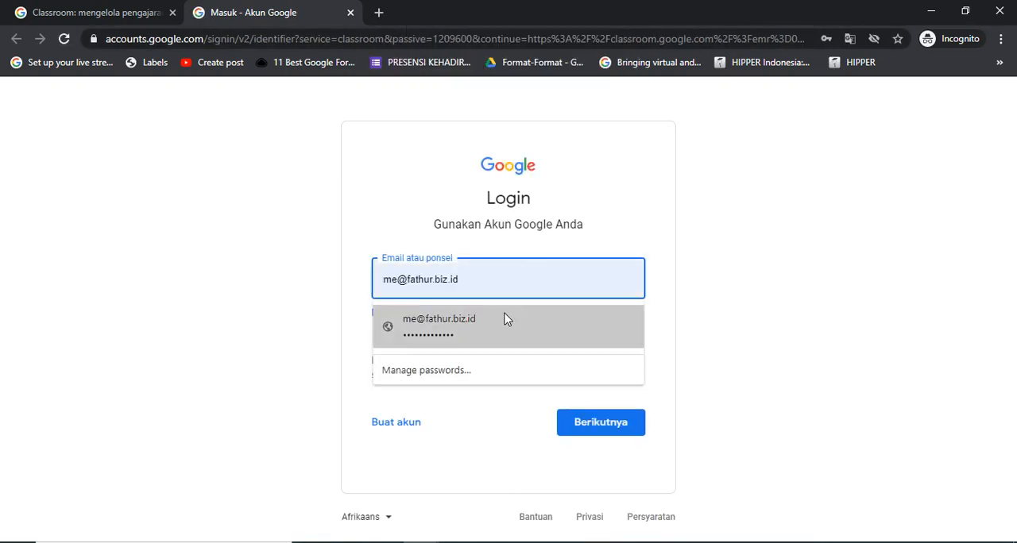
left_click(506, 322)
left_click(592, 433)
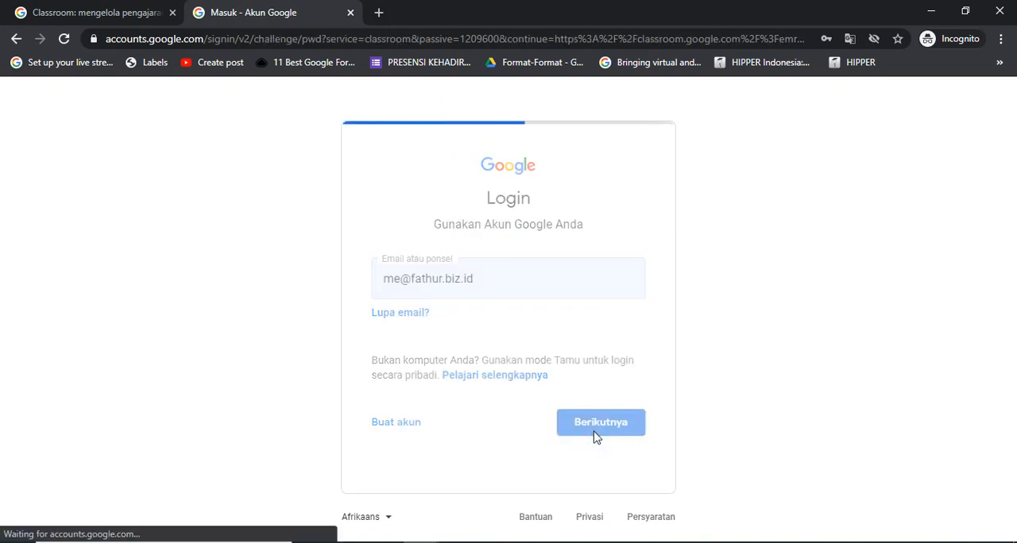
left_click(613, 352)
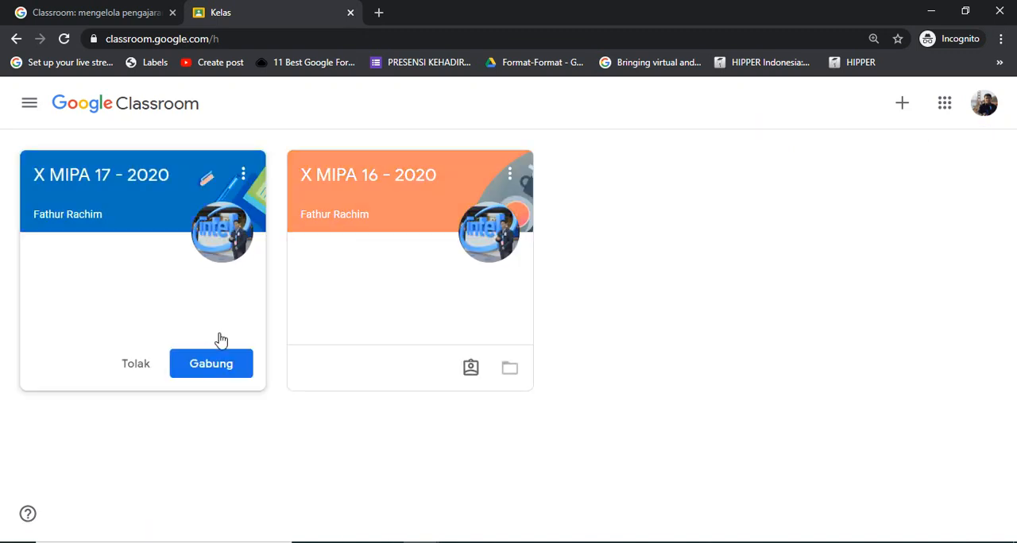
Join the class X MIPA 17 - 2020 as the student and expand Buat Tulisan / Essay in its classwork
left_click(213, 367)
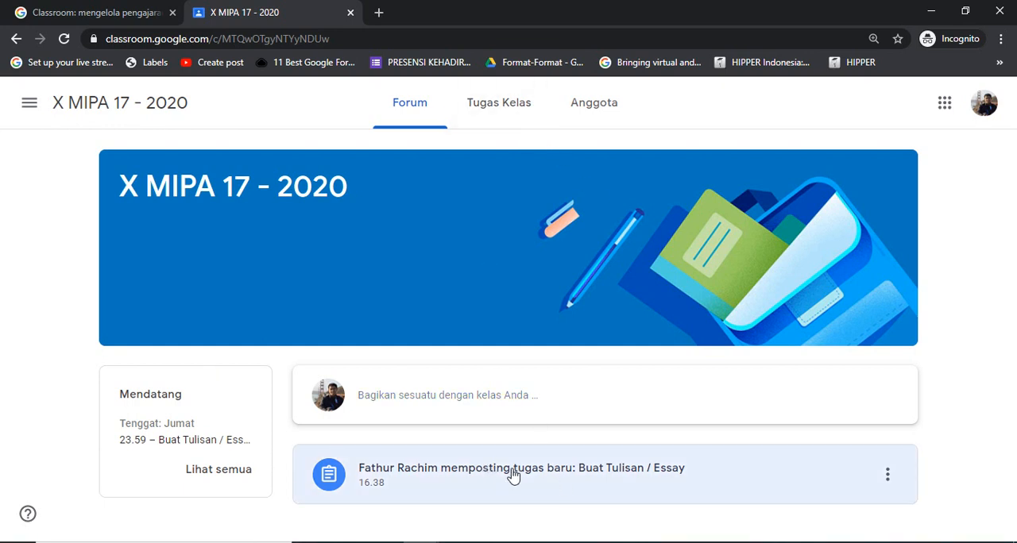
left_click(483, 109)
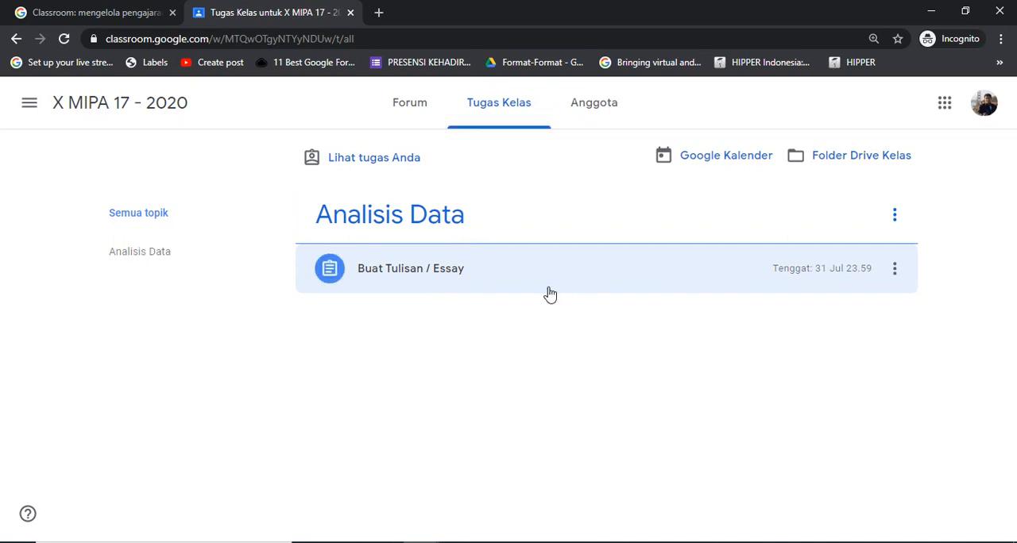
left_click(497, 278)
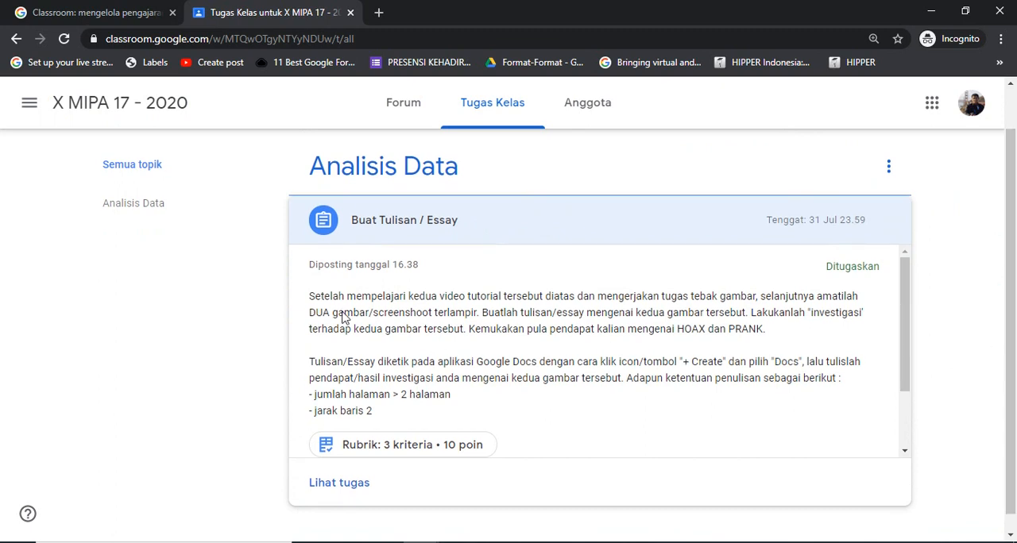
Read the instructions of Buat Tulisan / Essay and preview its two attached WhatsApp images
left_click_drag(309, 300, 829, 422)
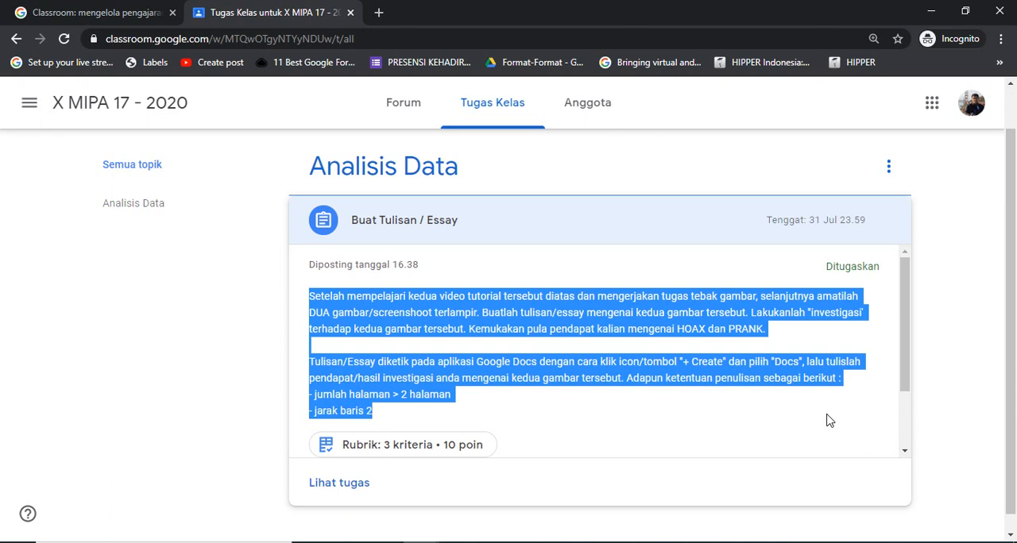
left_click_drag(906, 356, 920, 433)
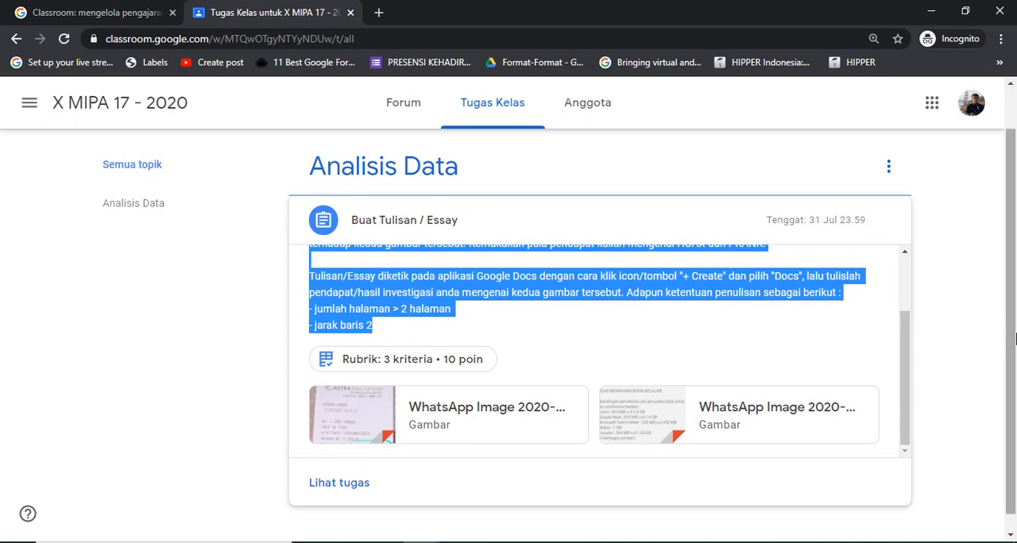
left_click_drag(1011, 341, 1011, 359)
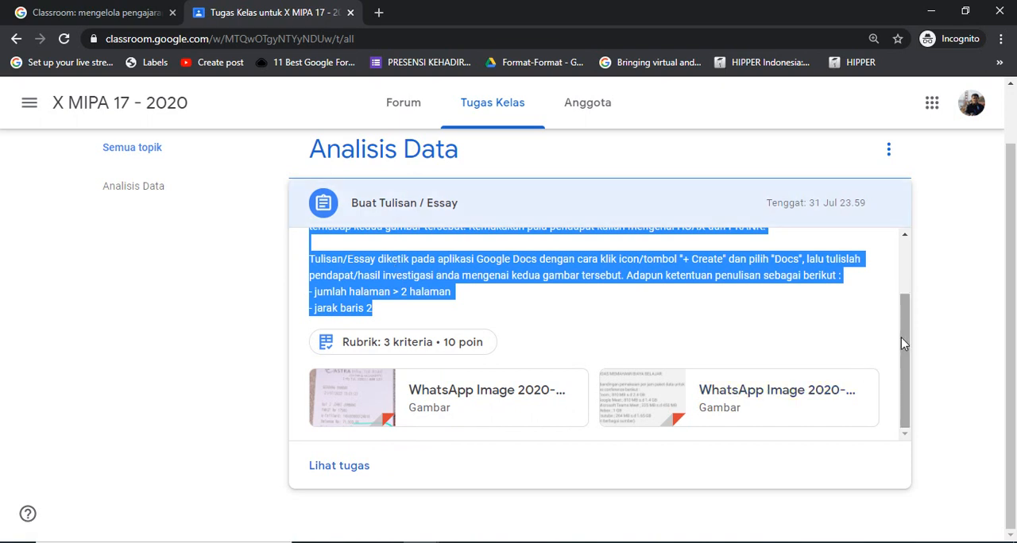
left_click_drag(901, 338, 892, 383)
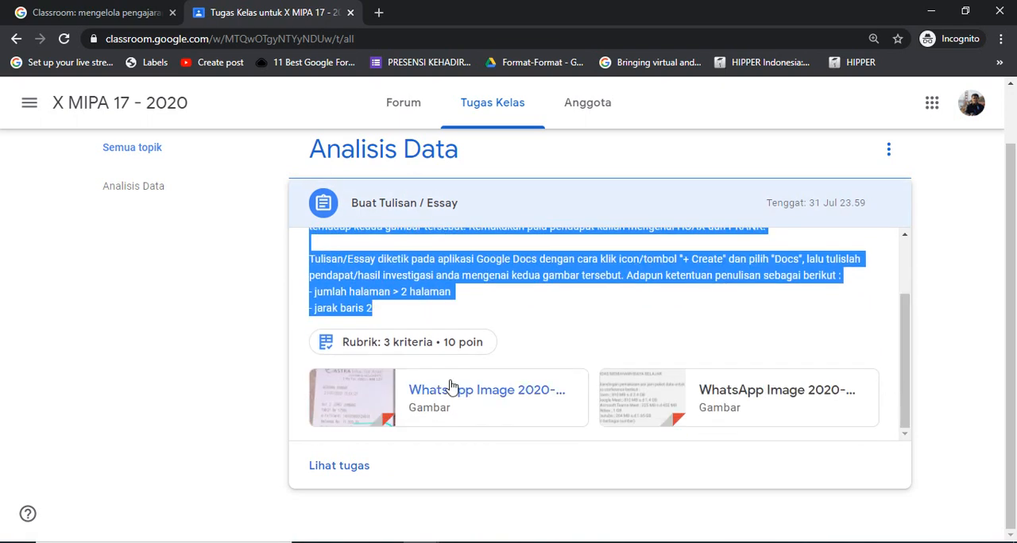
left_click(433, 394)
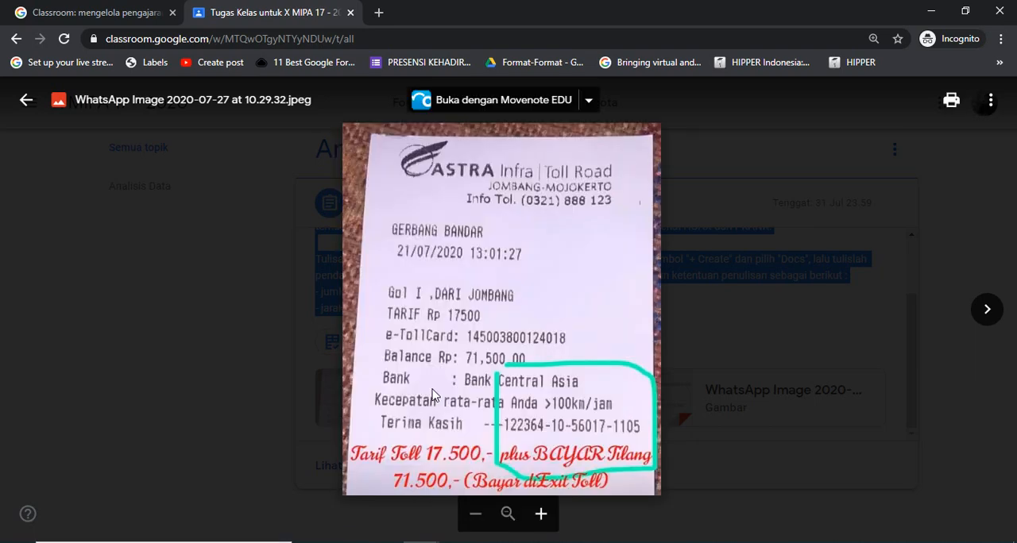
left_click(731, 395)
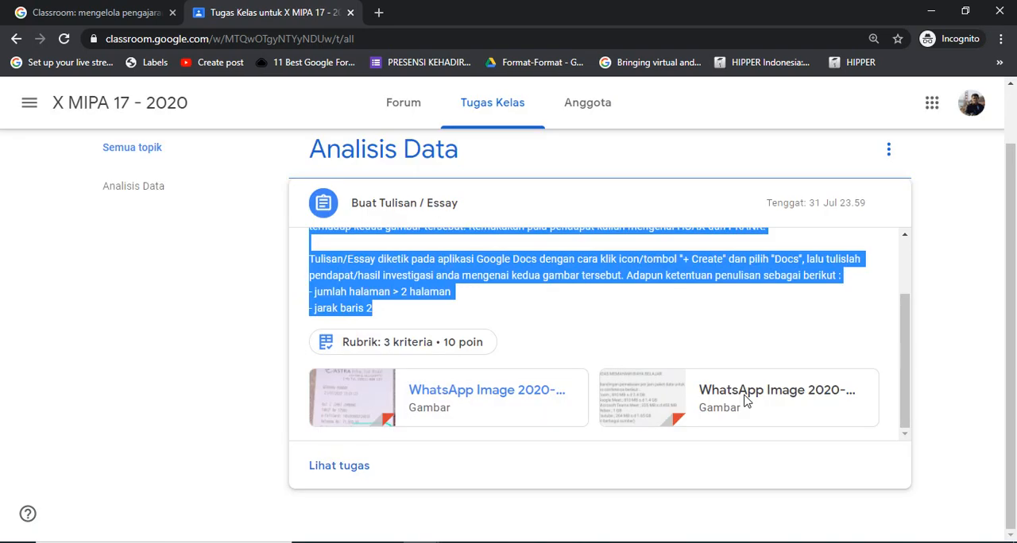
left_click(723, 400)
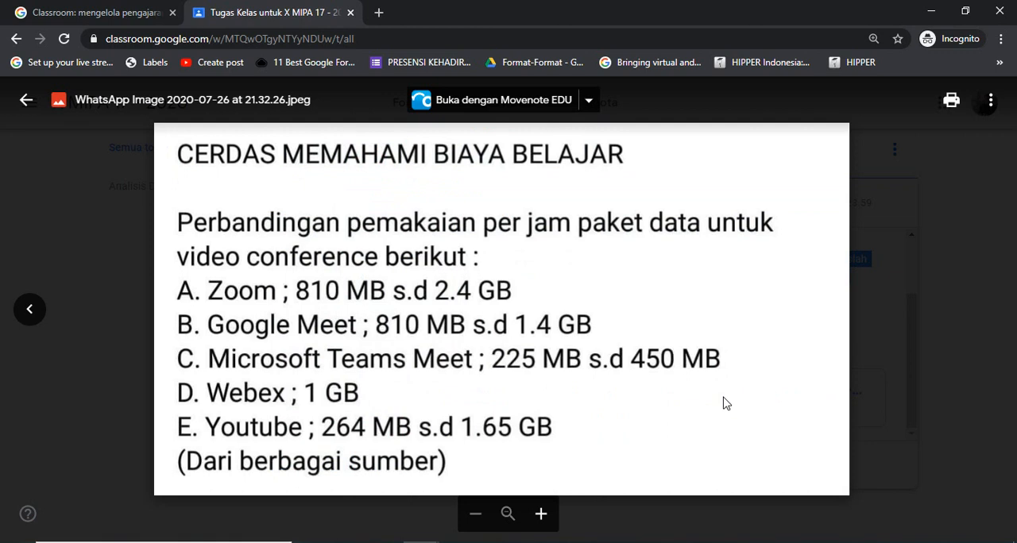
key("Escape")
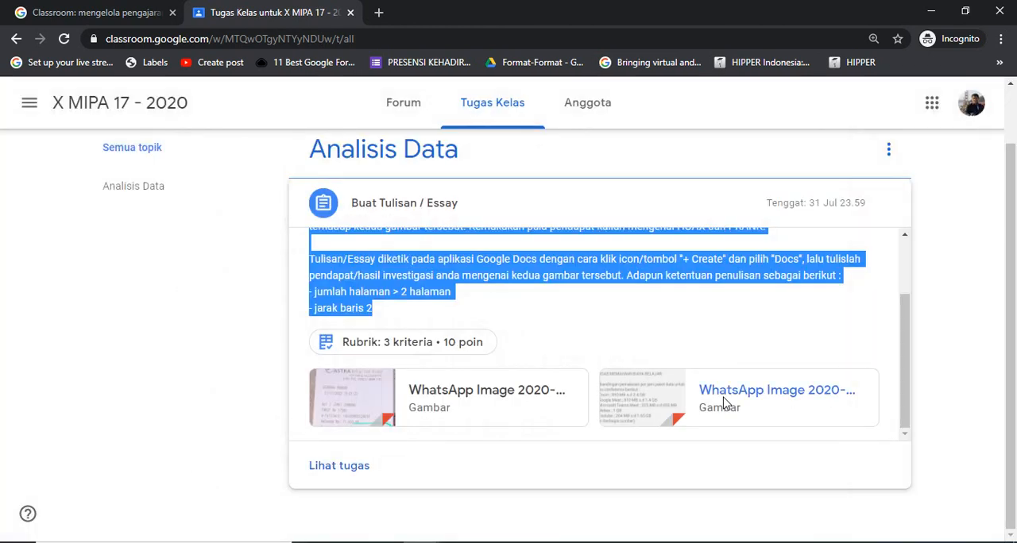
Open the full assignment page of Buat Tulisan / Essay and examine the rubric levels for Jumlah Paragraf and Plagiarism
left_click(329, 476)
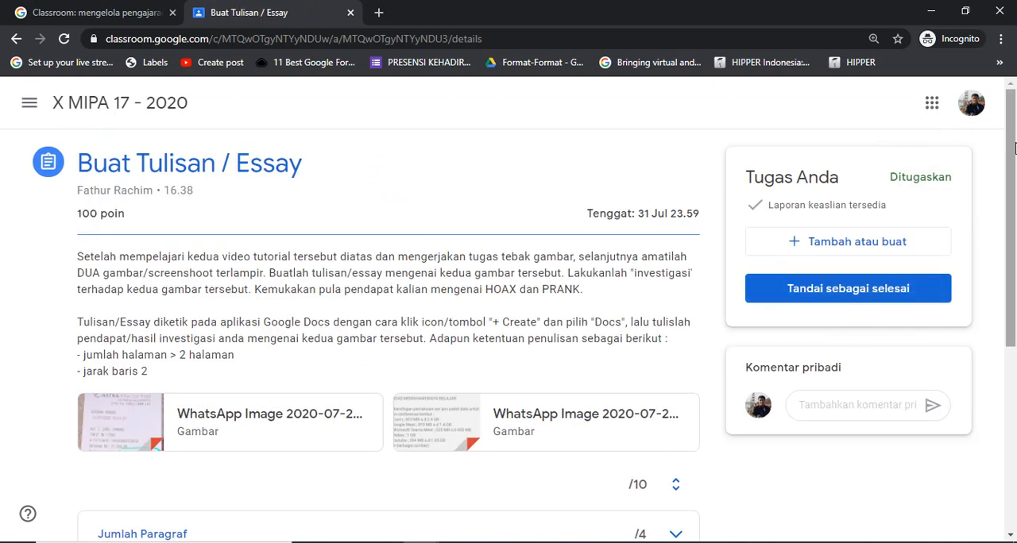
left_click_drag(1014, 149, 1006, 320)
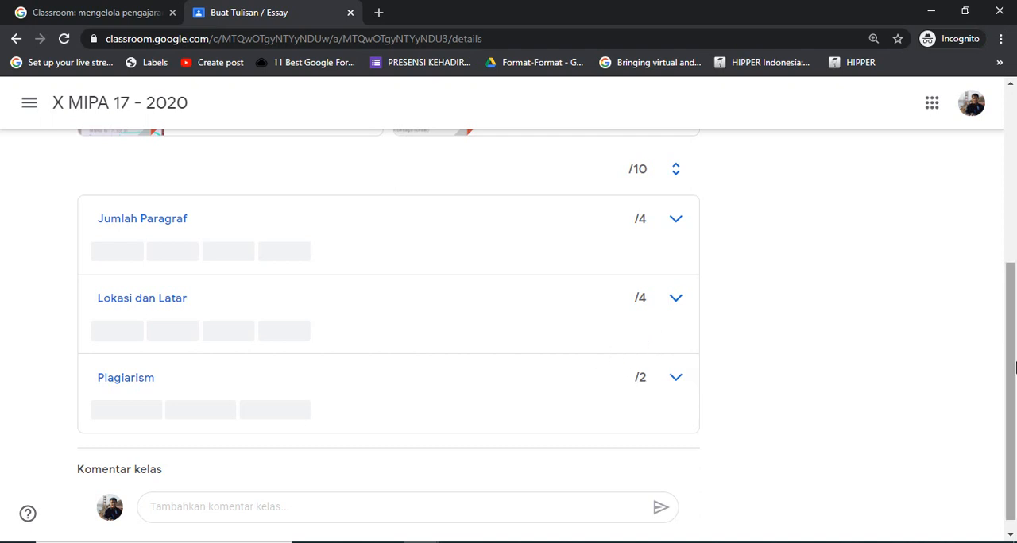
scroll(1013, 372, "up", 3)
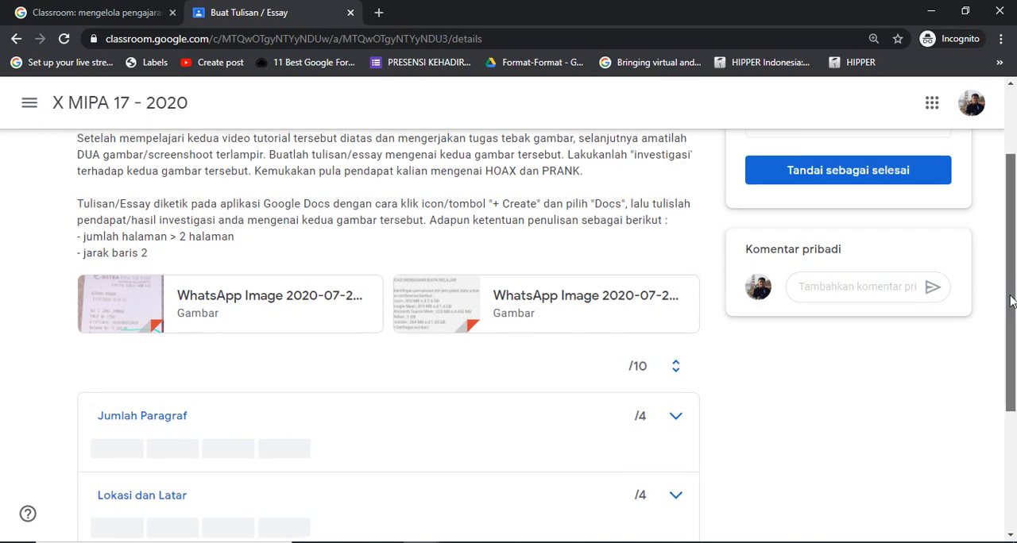
left_click_drag(1012, 303, 1014, 253)
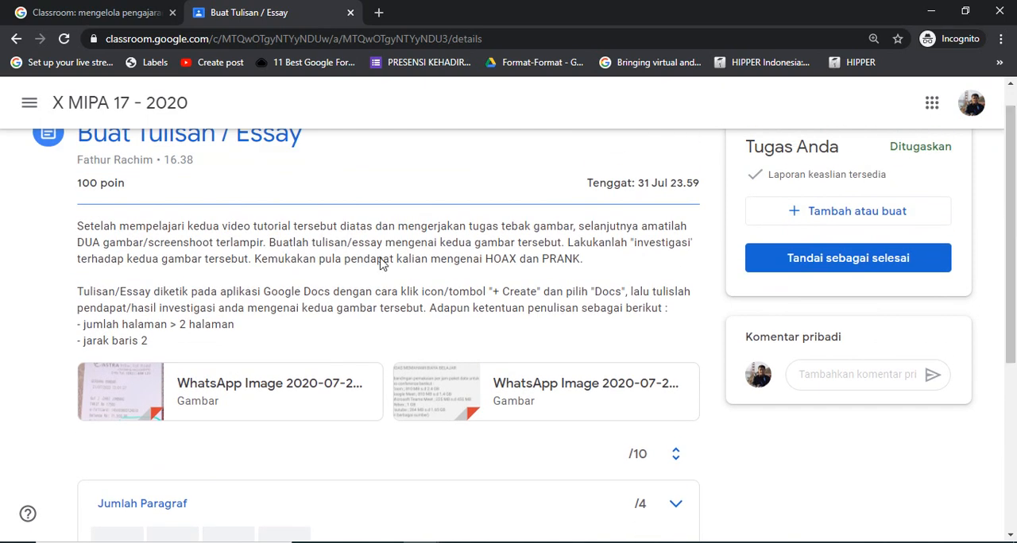
left_click_drag(1009, 190, 1011, 334)
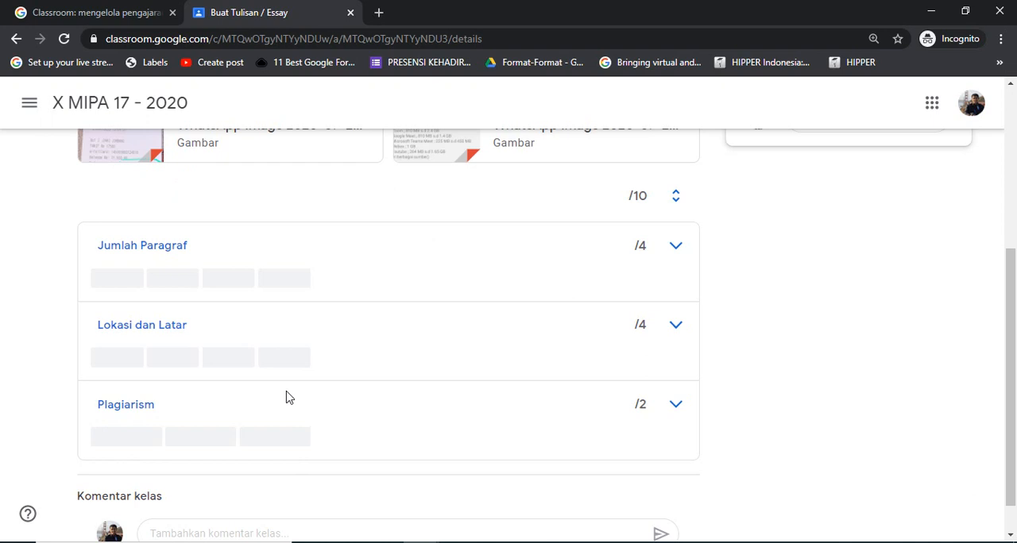
mouse_move(135, 286)
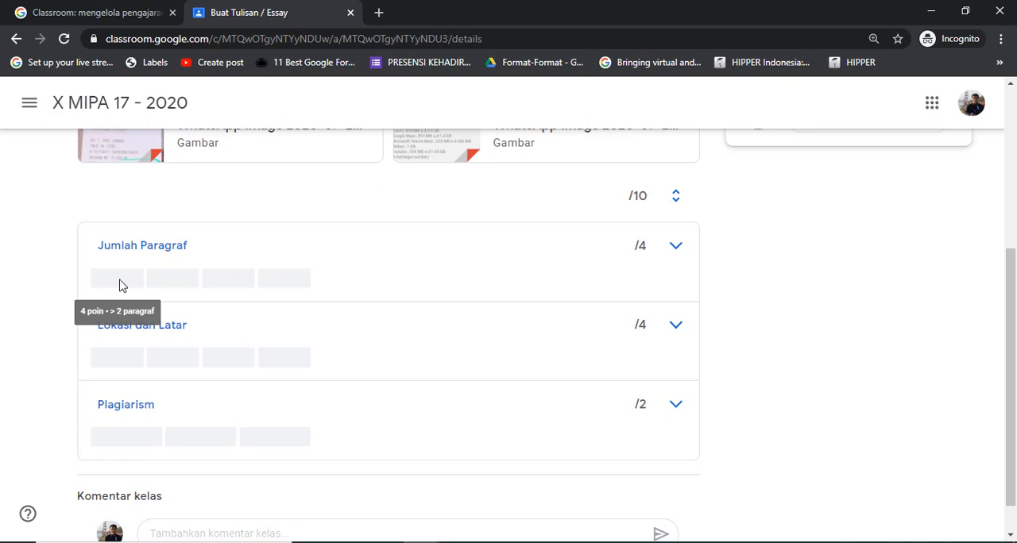
mouse_move(182, 283)
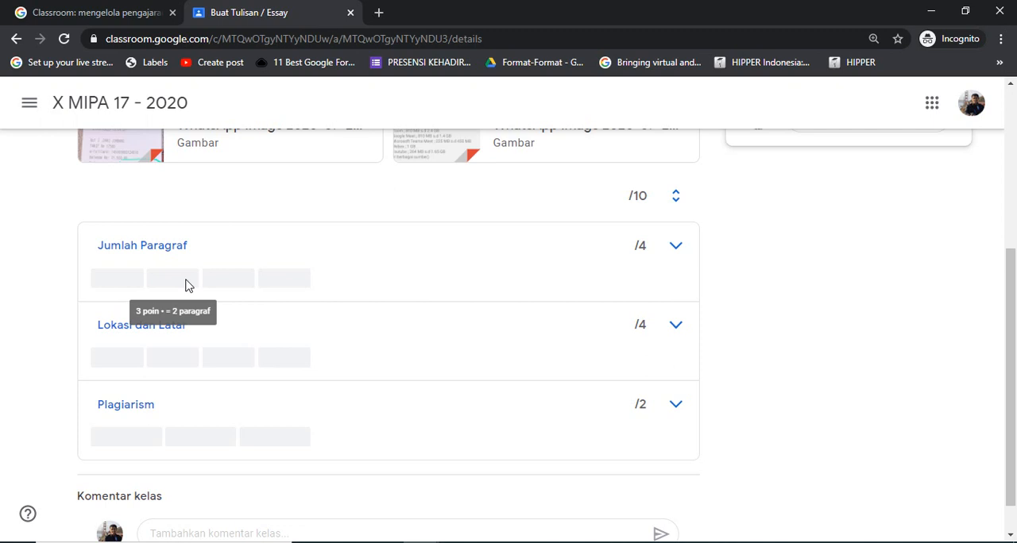
mouse_move(221, 289)
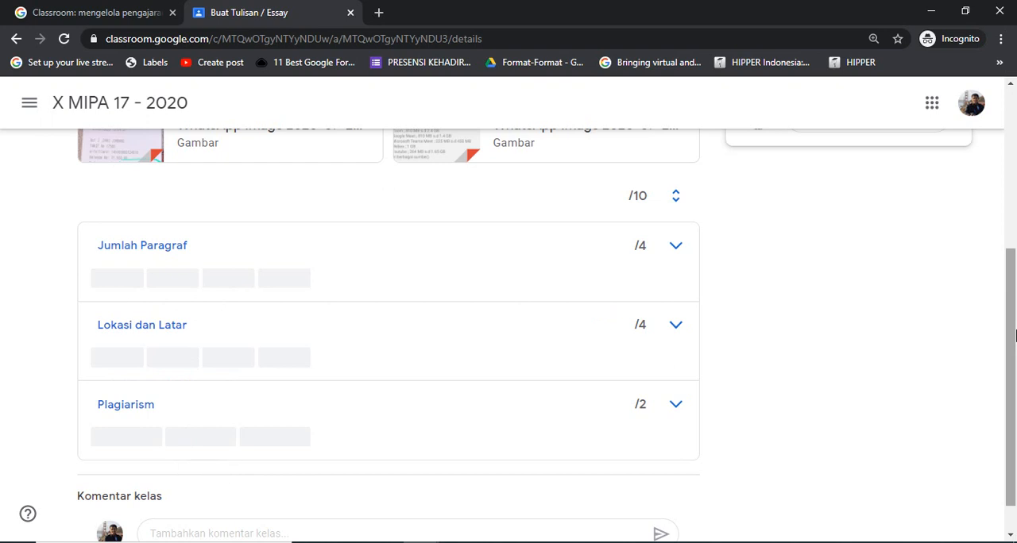
left_click_drag(1015, 335, 1013, 331)
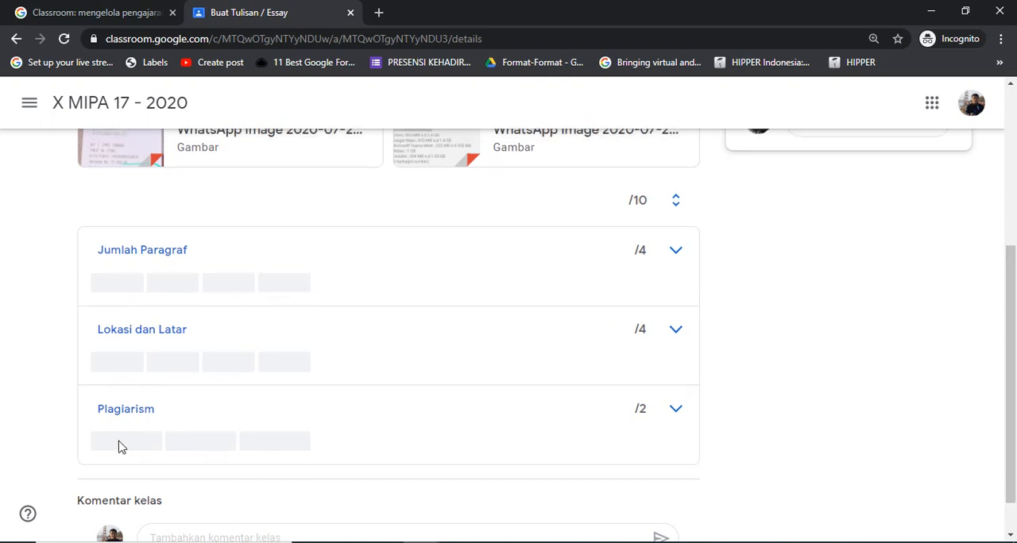
mouse_move(118, 447)
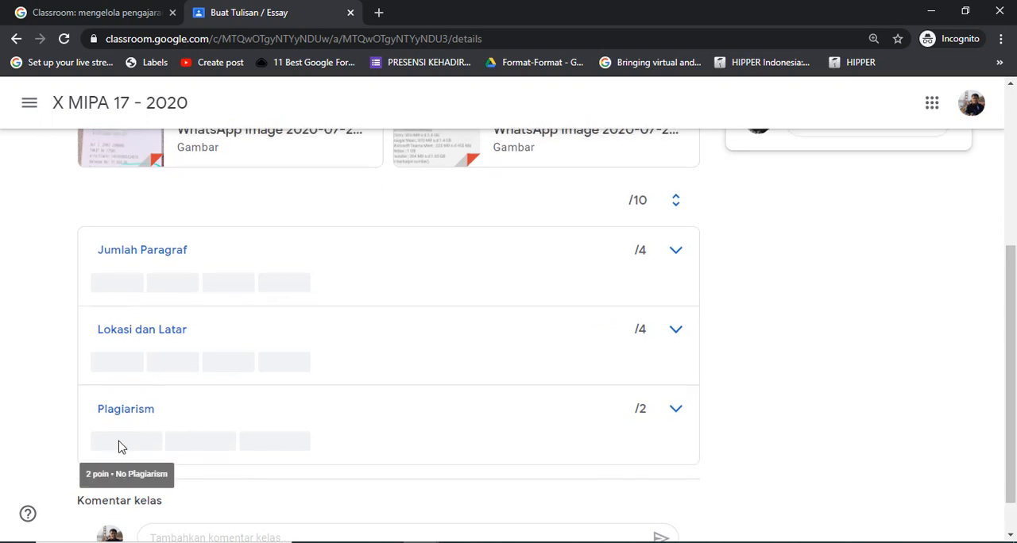
mouse_move(221, 445)
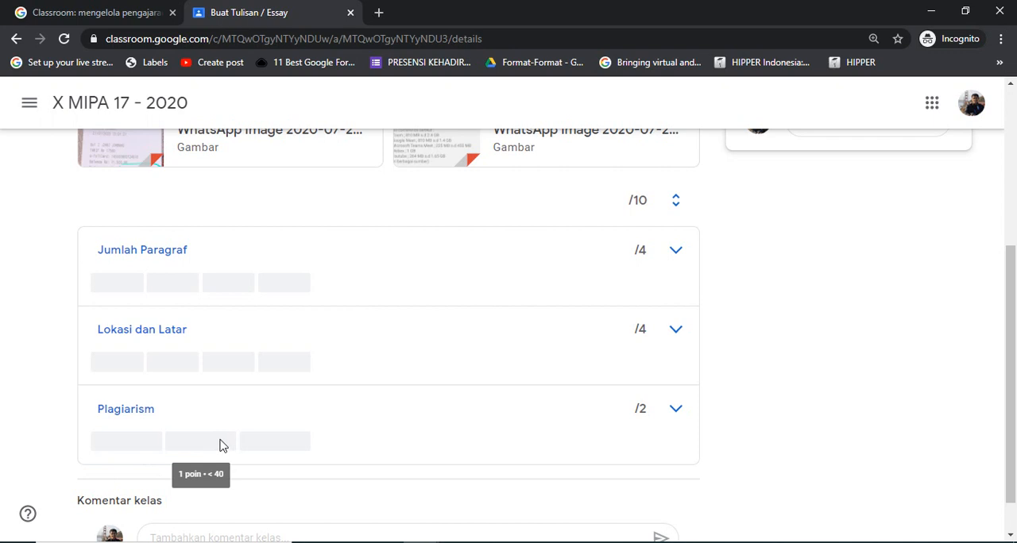
left_click_drag(1010, 340, 1015, 142)
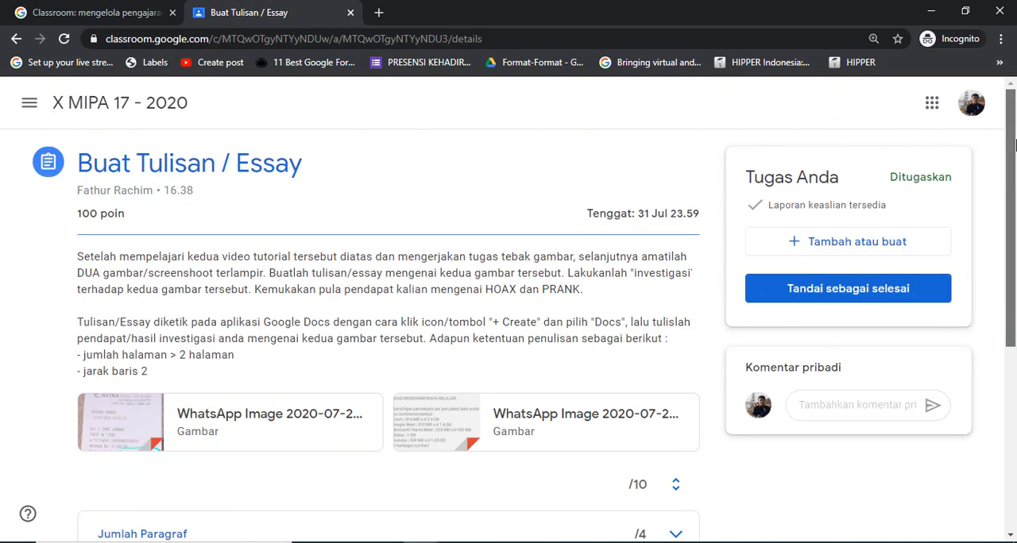
Create a new Google Docs document as the student's work for the essay and open it ready for writing
left_click(817, 243)
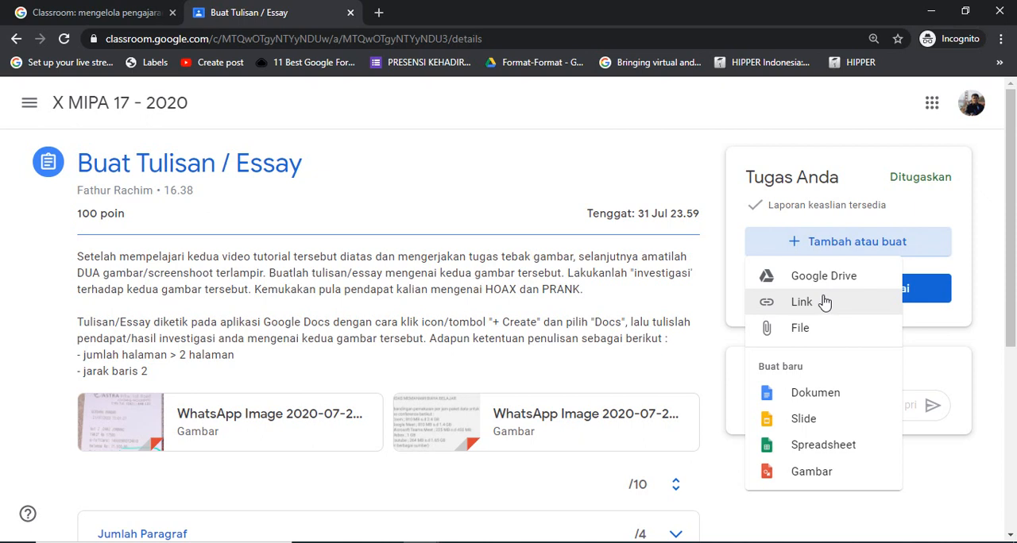
left_click(821, 396)
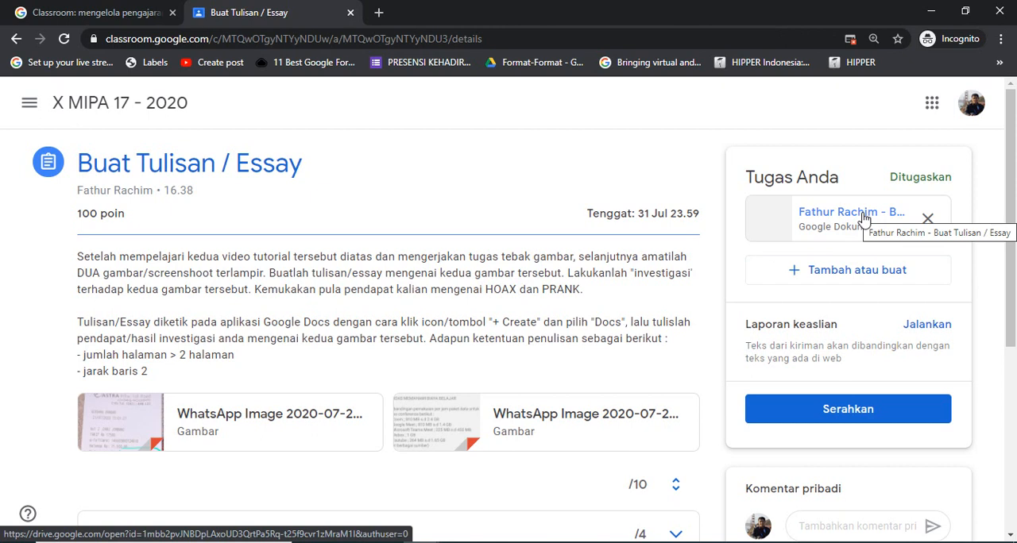
left_click(849, 223)
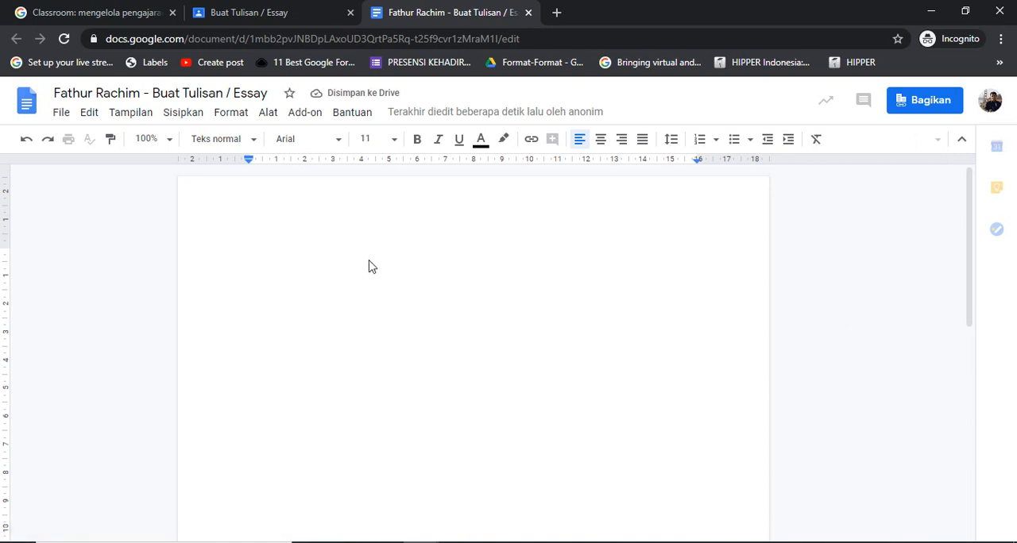
left_click(294, 253)
left_click(261, 271)
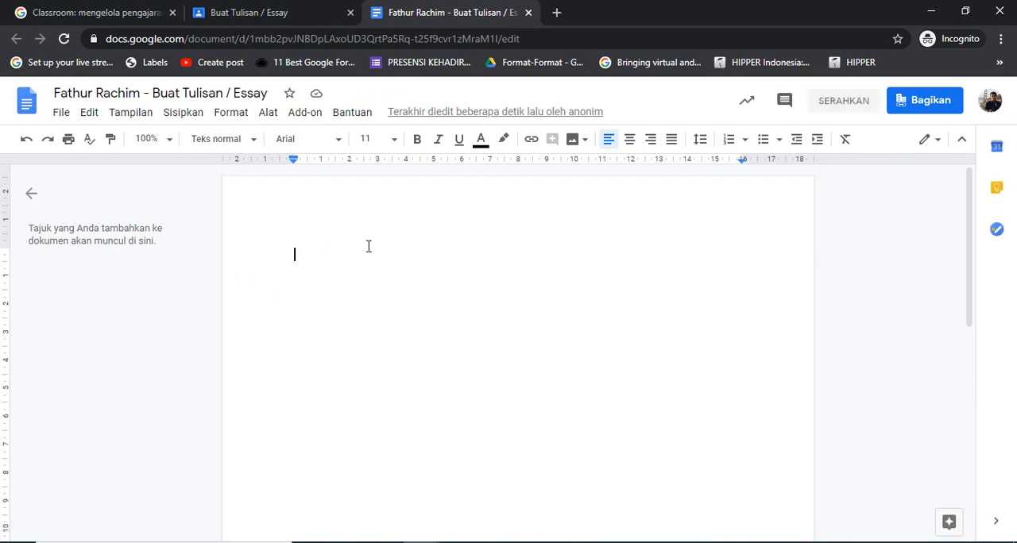
Write the essay's opening line "Kepada yth ibu bapak gur dimanapun anda berada tapi ini adalh" and end it with a line break
type("Kepad")
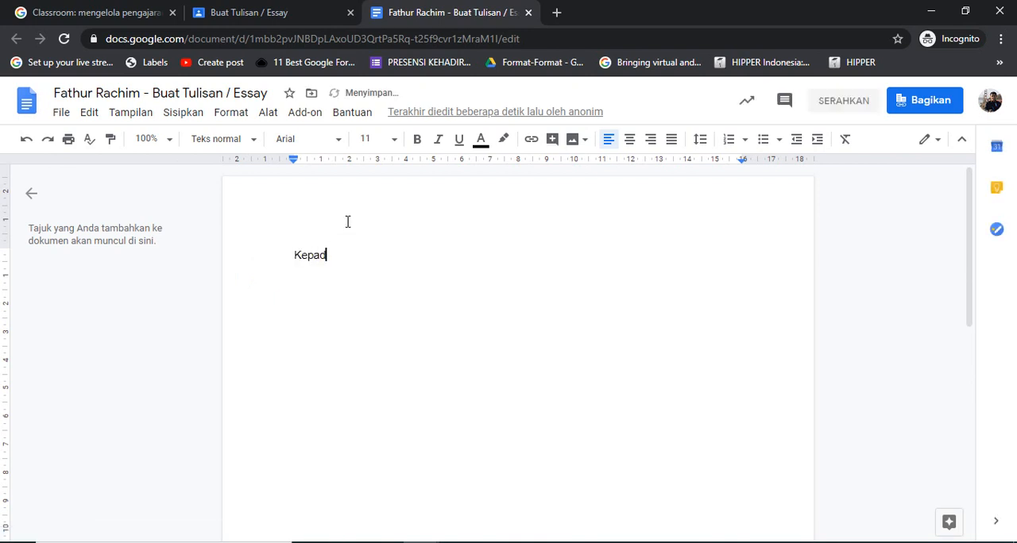
type("a yth ")
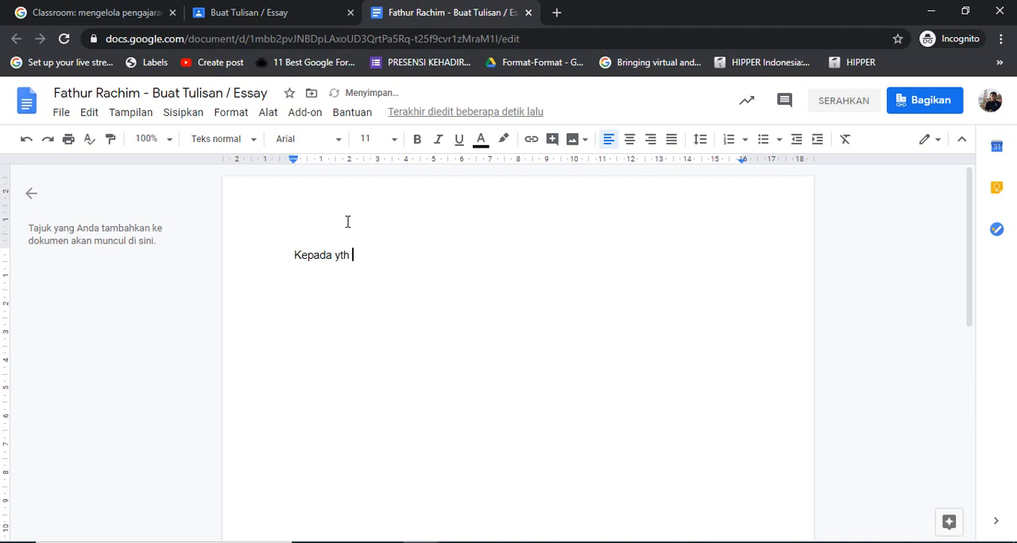
type("ibu bapak gur dimana")
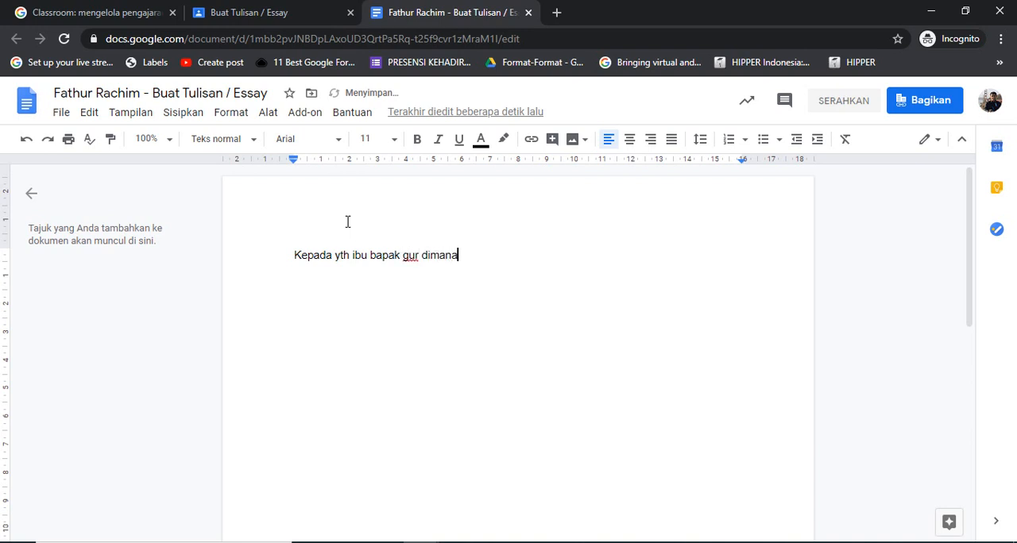
type("pun anda berada")
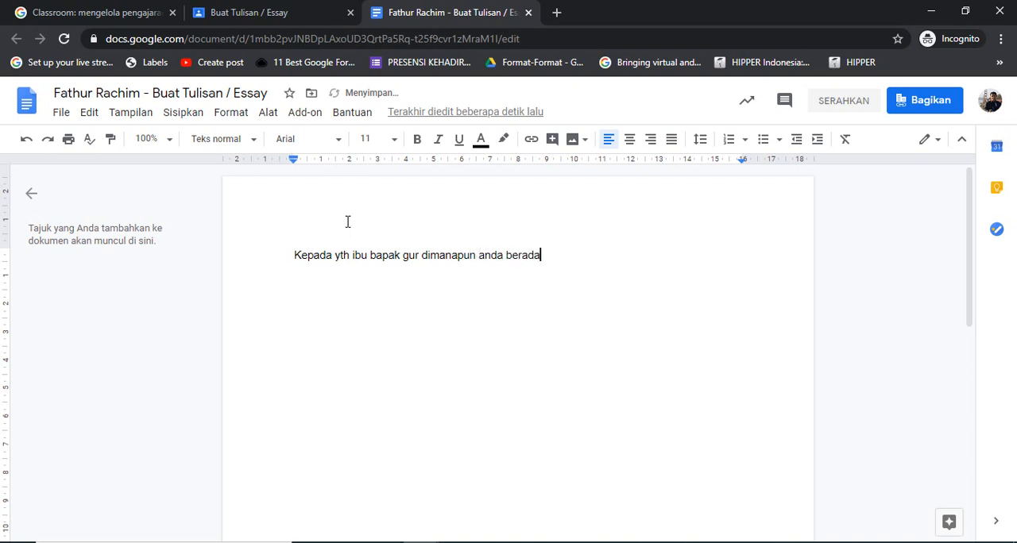
type(" tapi ini adalh")
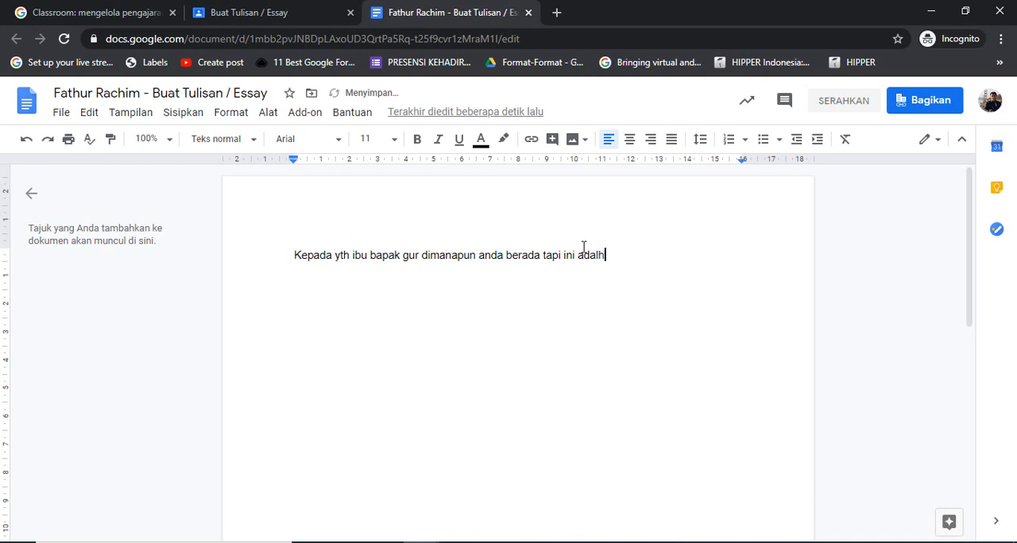
key("Return")
key("Up")
Check the available document tools for voice typing, and set the document language to English (United States)
left_click(278, 116)
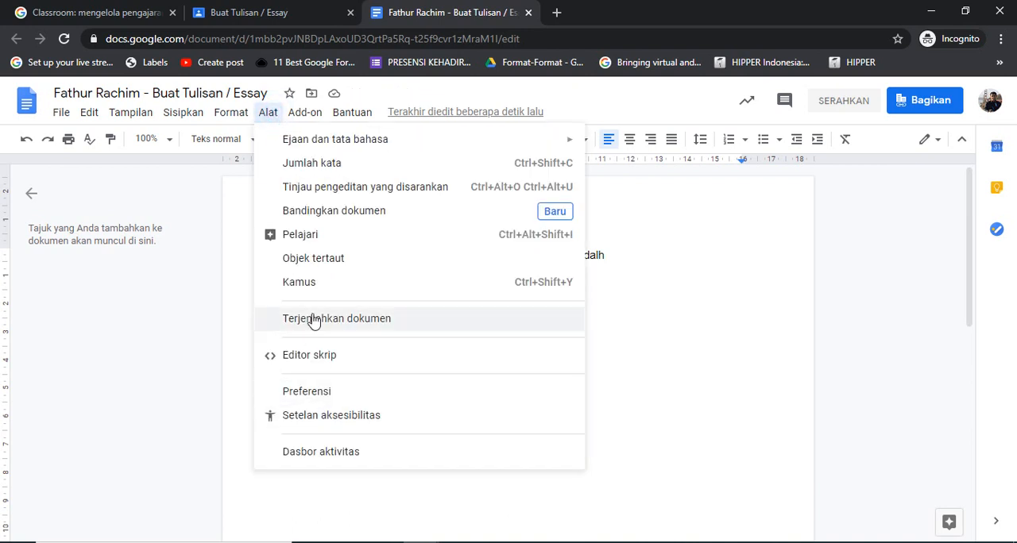
left_click(688, 301)
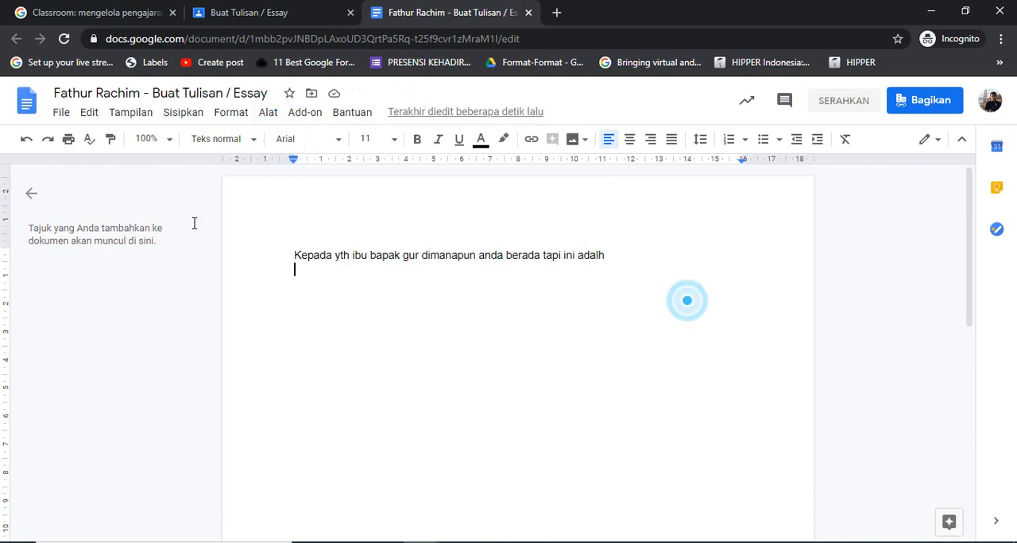
left_click(62, 114)
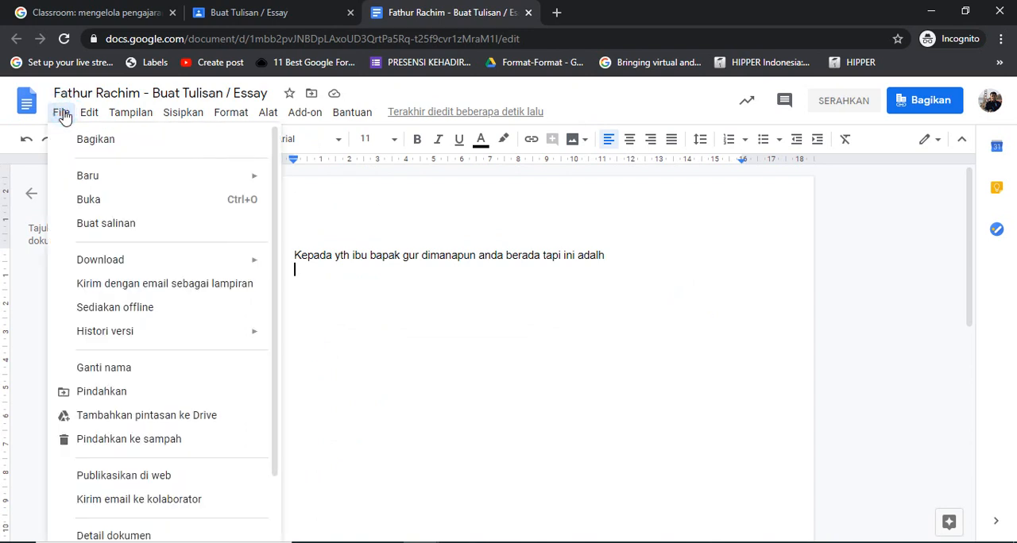
left_click(273, 483)
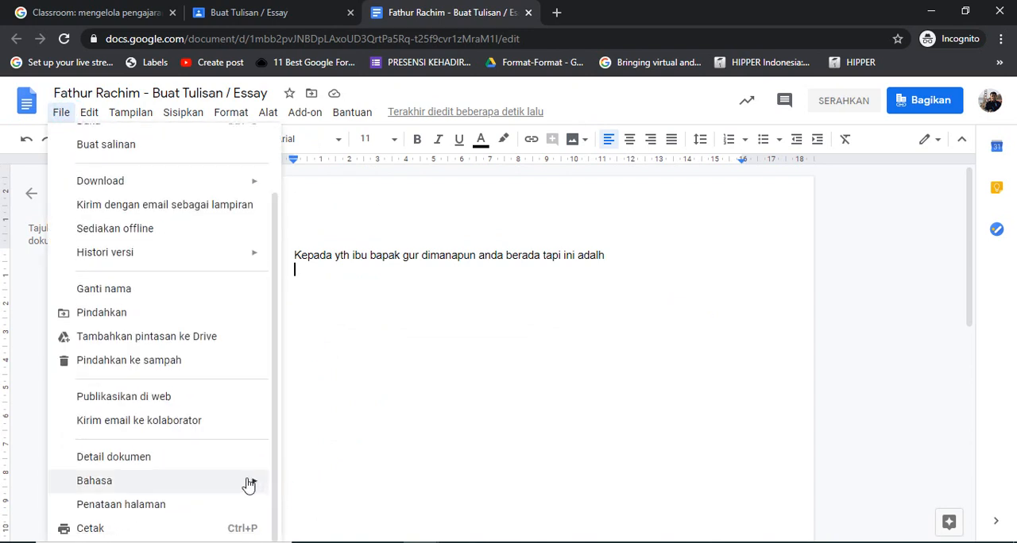
left_click(248, 483)
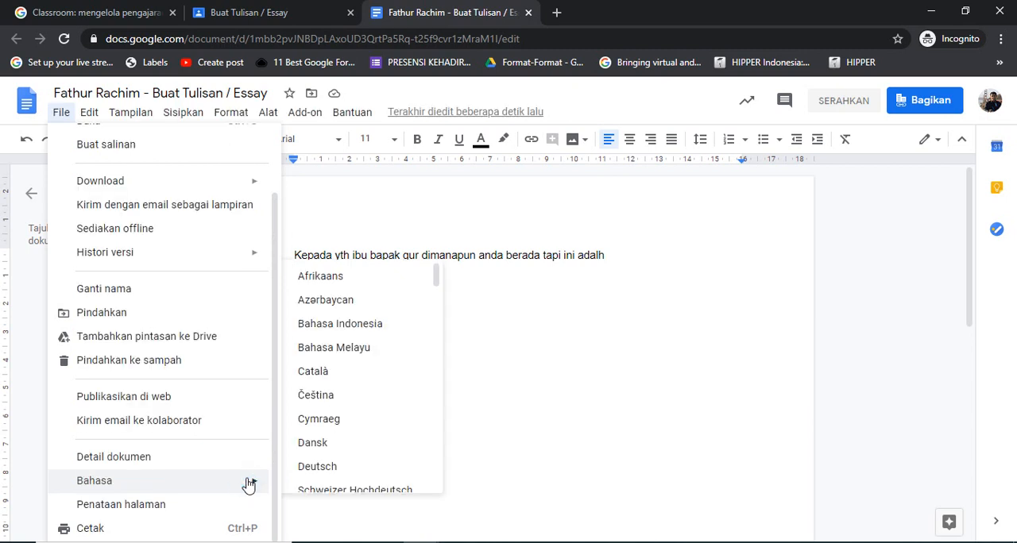
left_click_drag(436, 278, 437, 301)
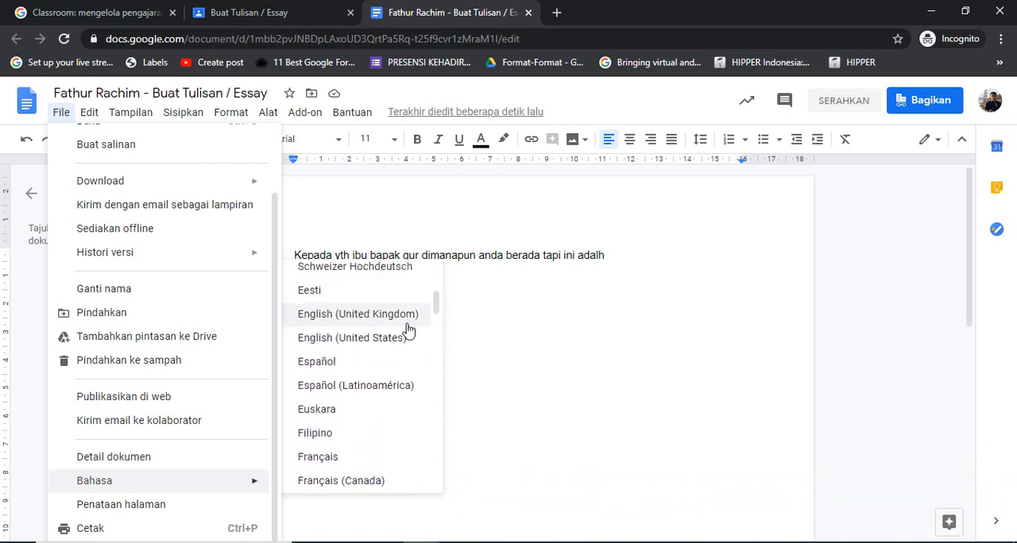
left_click(368, 339)
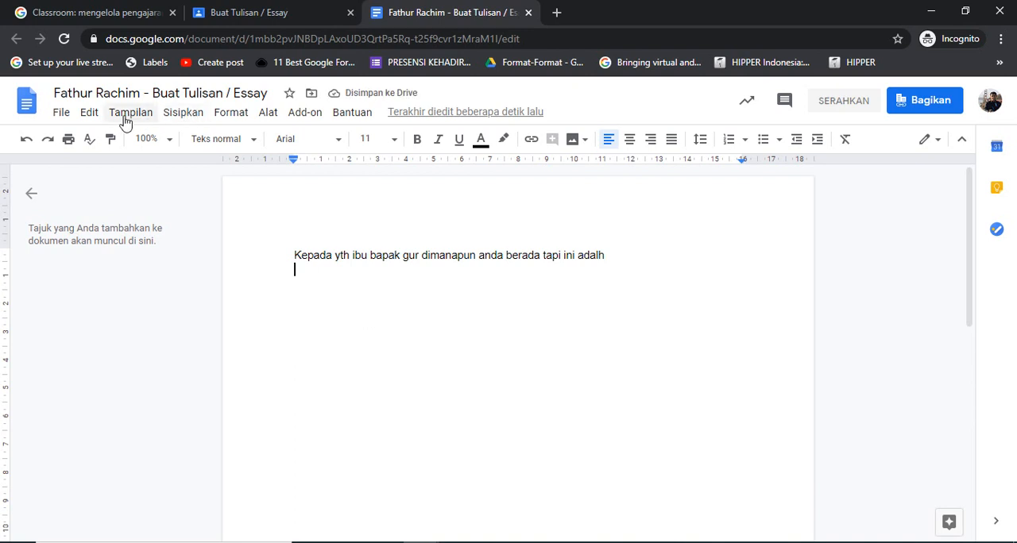
Reload the document and add a blank line below the opening sentence
left_click(268, 112)
mouse_move(141, 115)
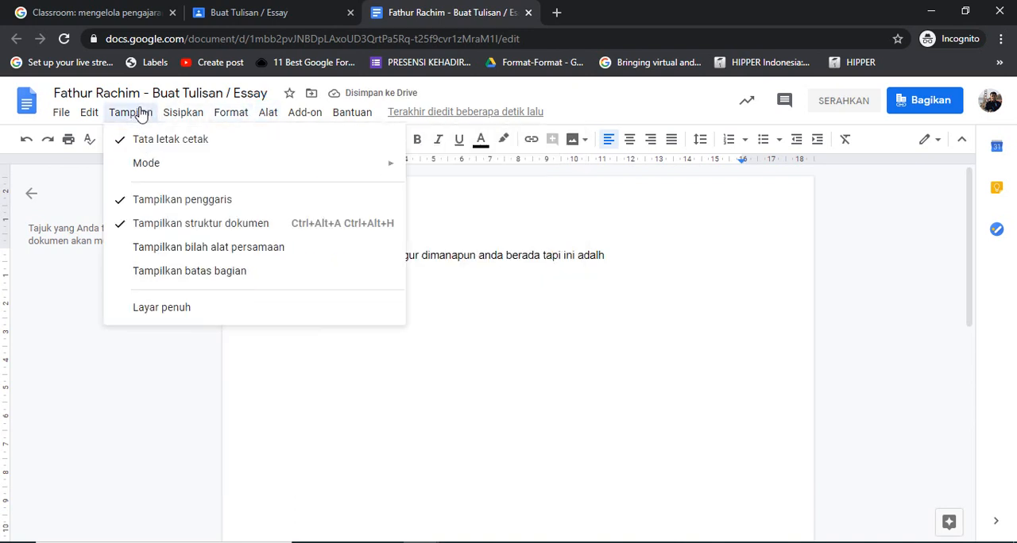
left_click(63, 39)
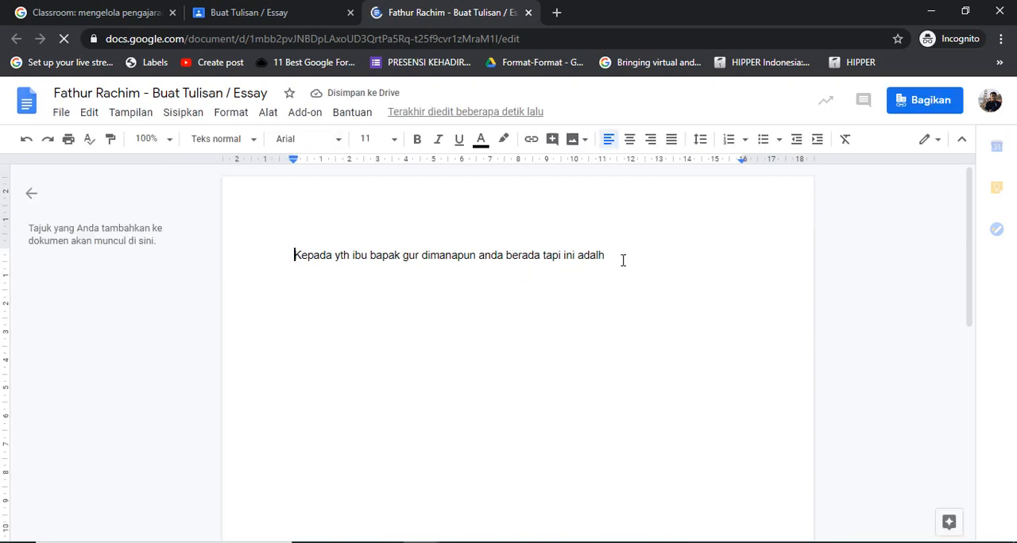
left_click(623, 260)
key("Return")
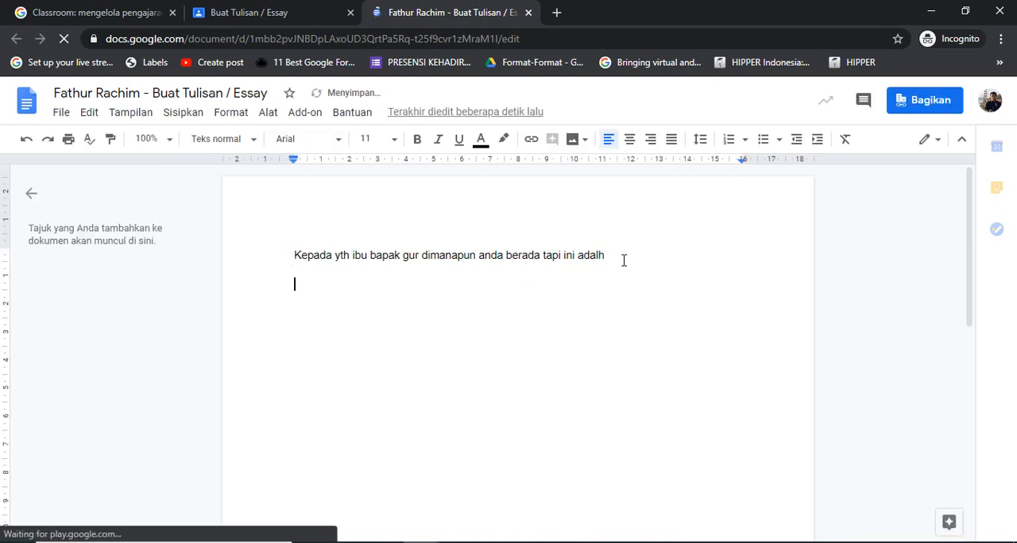
Start the voice typing tool (Dikte) and set its dictation language to Bahasa Indonesia
left_click(266, 113)
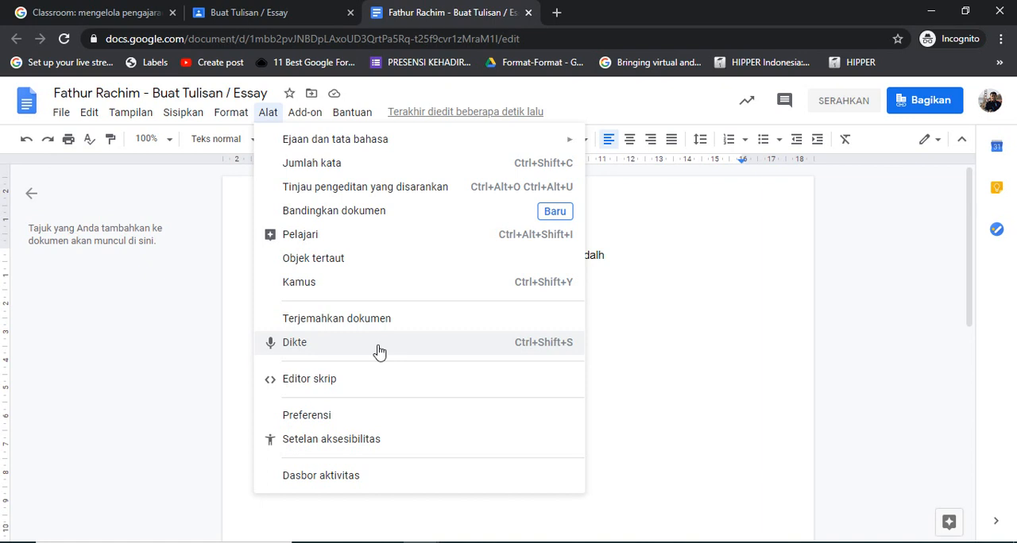
left_click(379, 351)
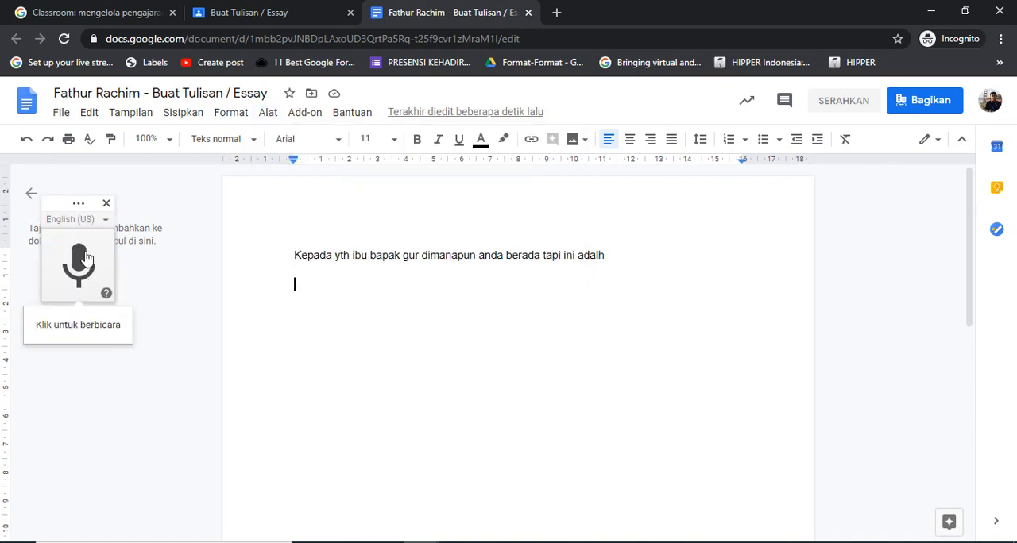
left_click(107, 223)
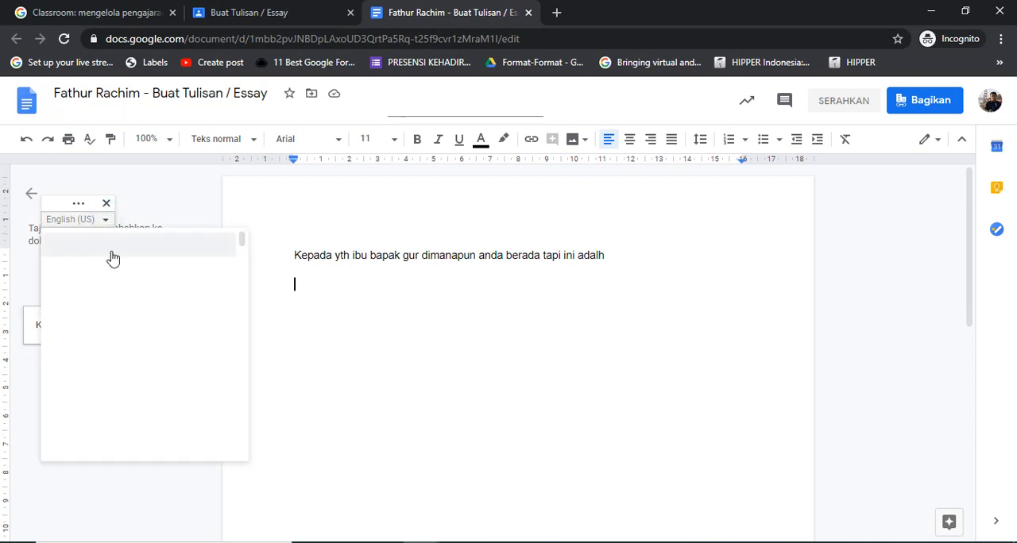
left_click(154, 294)
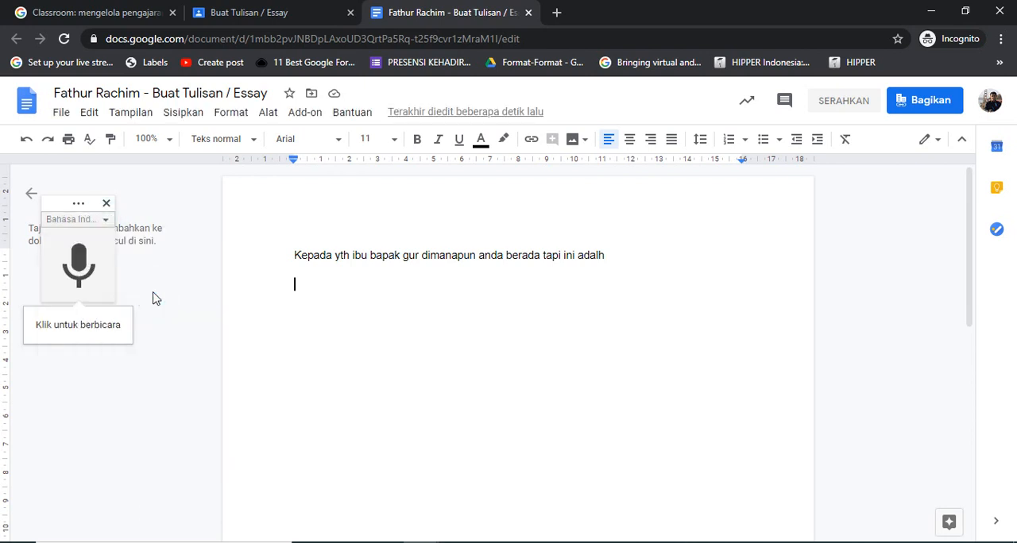
Allow microphone access and dictate a paragraph beginning "Jaipur adalah sebuah kota di India", stopping after "mengerjakan tugas ya oke" and adding a new line
left_click(78, 273)
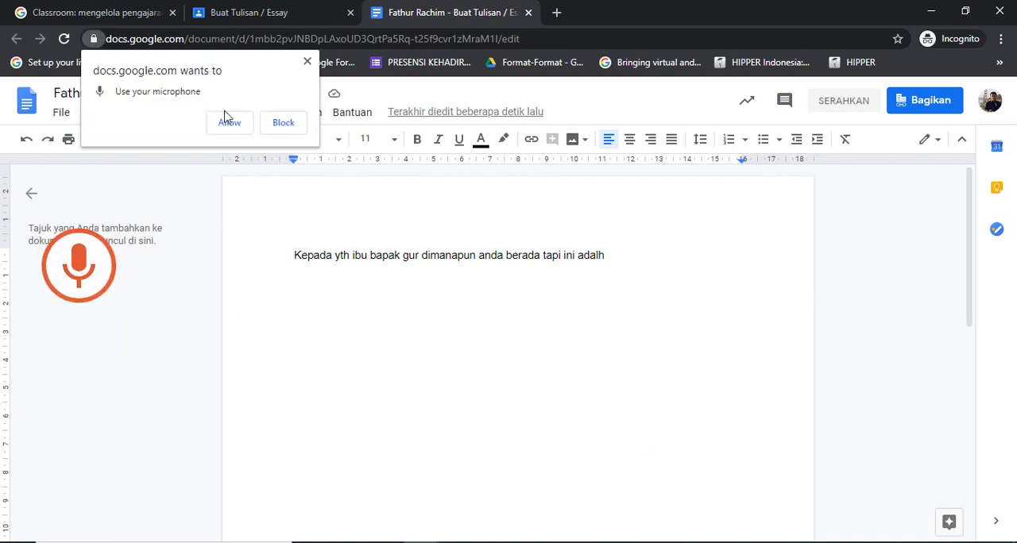
left_click(225, 124)
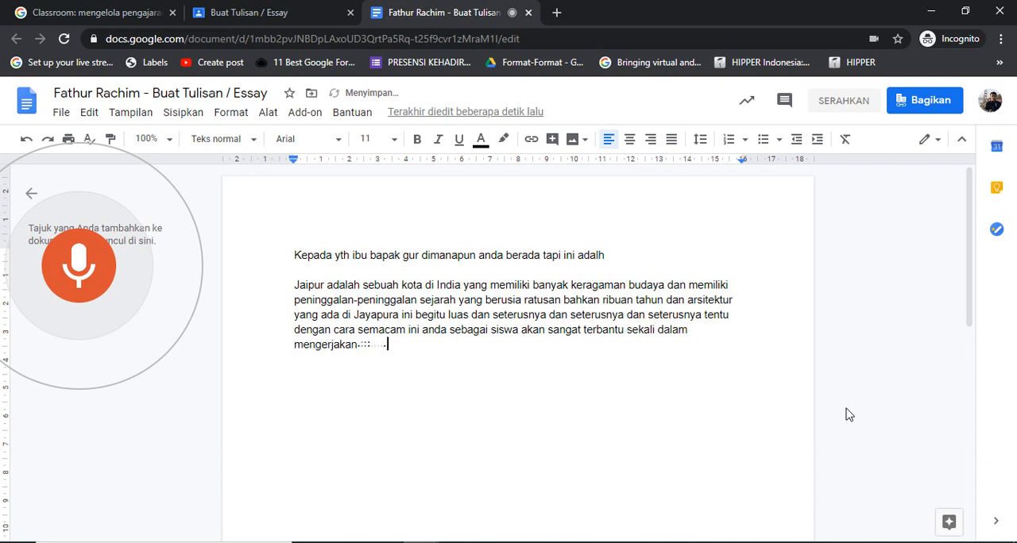
left_click(92, 290)
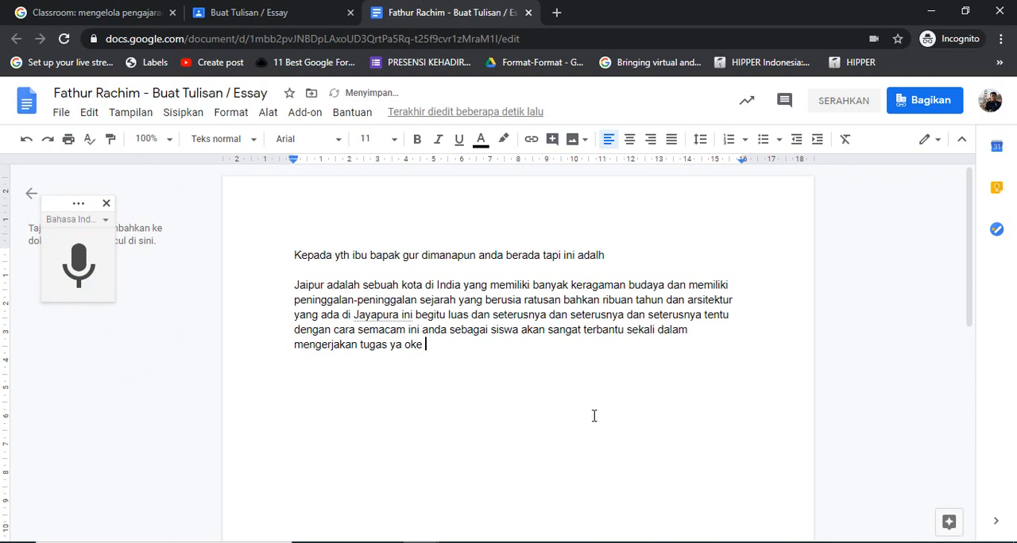
key("Return")
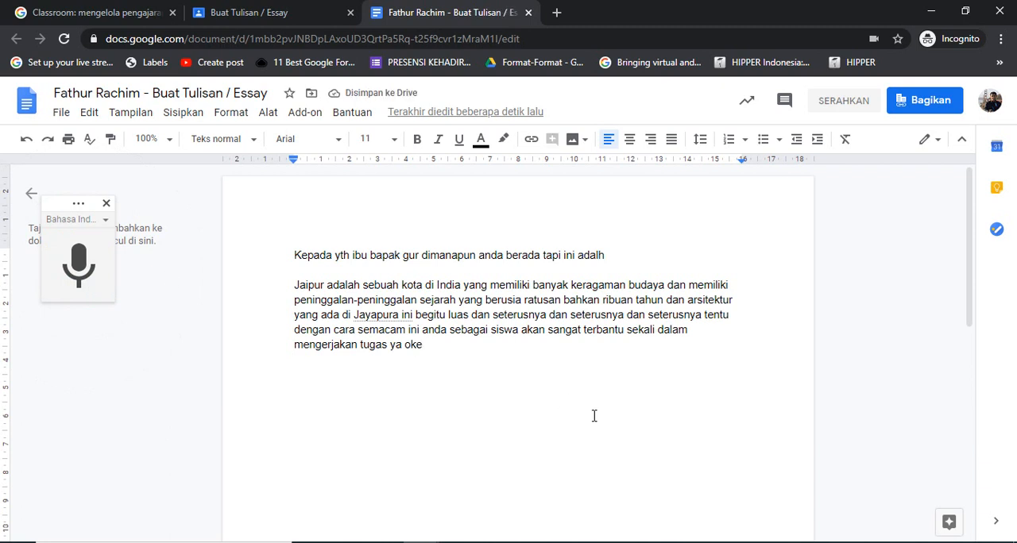
Search Google for "jaipur india adalah" in a new browser tab
left_click(557, 14)
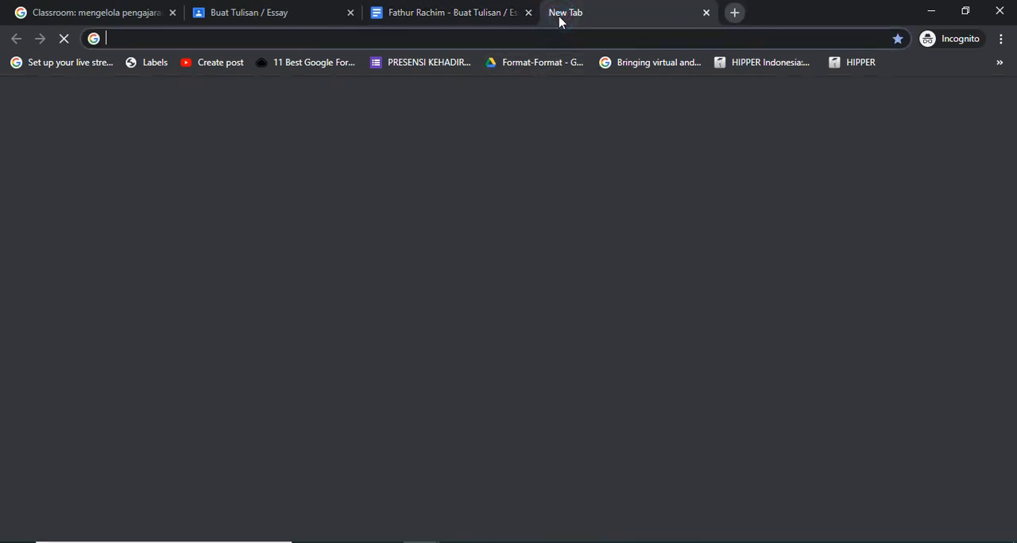
type("jai")
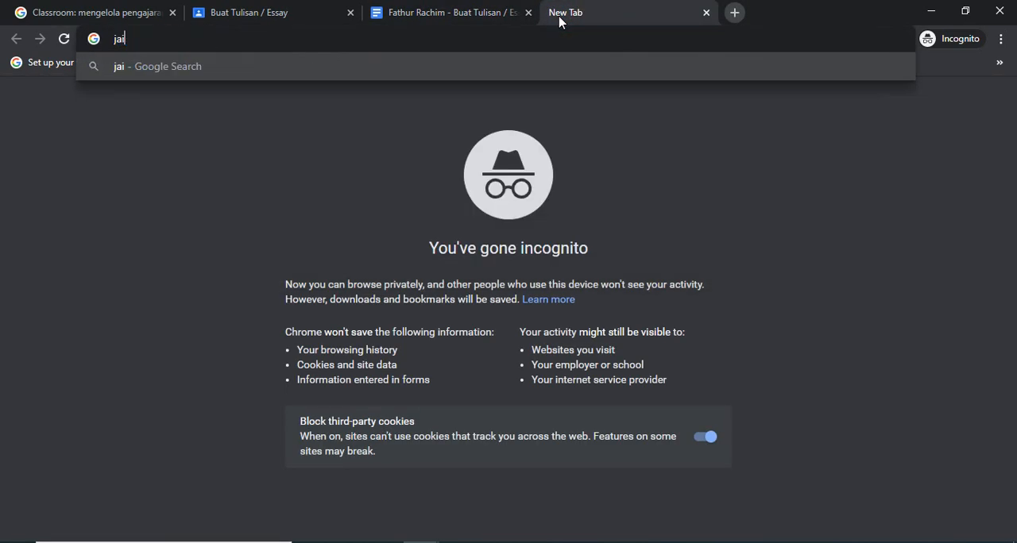
type("pur india")
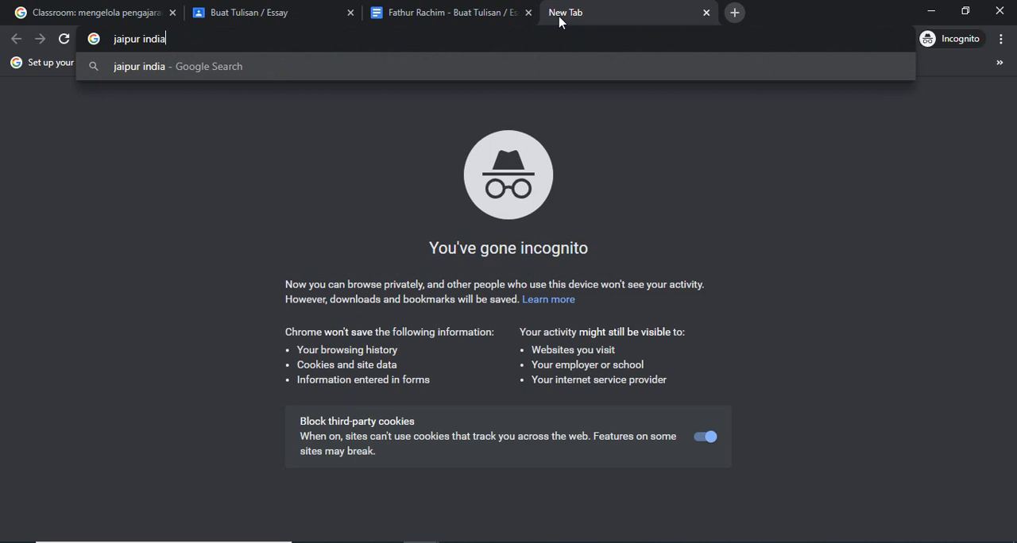
type(" adalah")
key("Return")
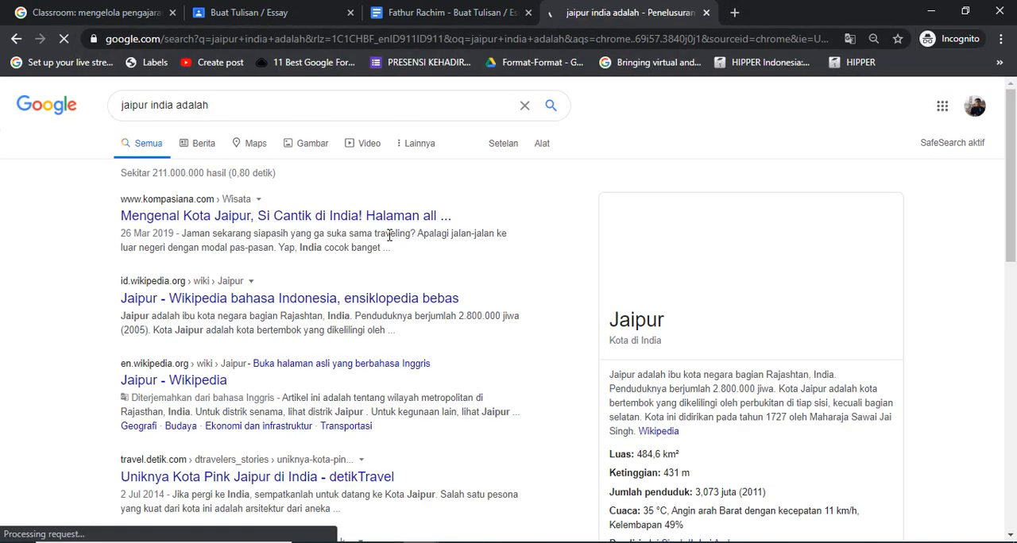
Look through the Jaipur search results and open the Indoindians article "Pesona Kemegahan Kota Jaipur, India"
left_click(388, 223)
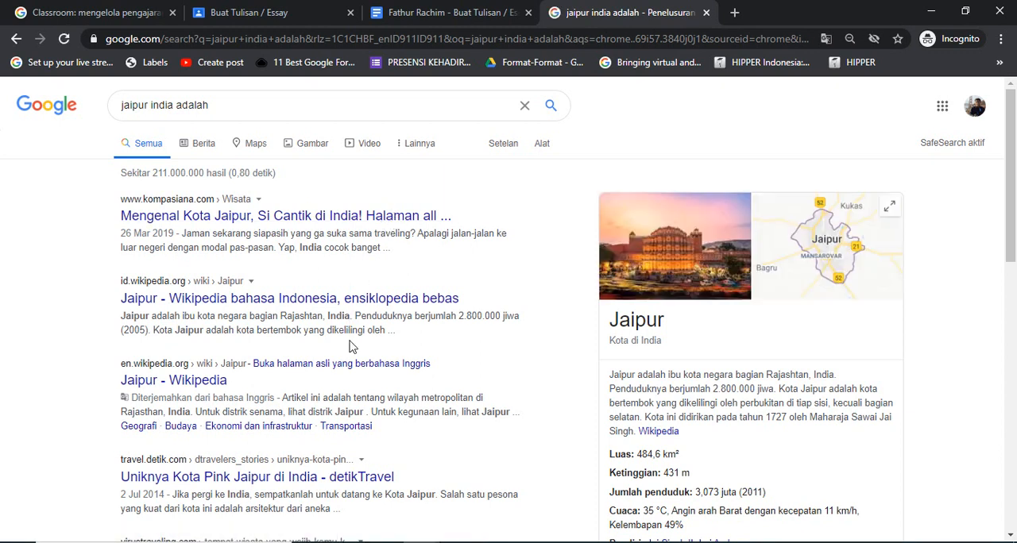
left_click(1012, 273)
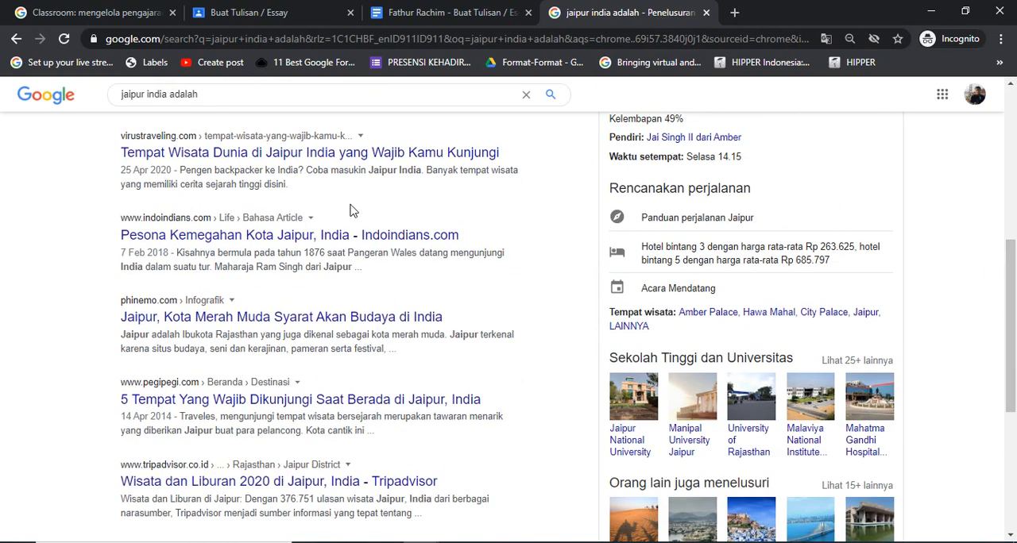
left_click(293, 239)
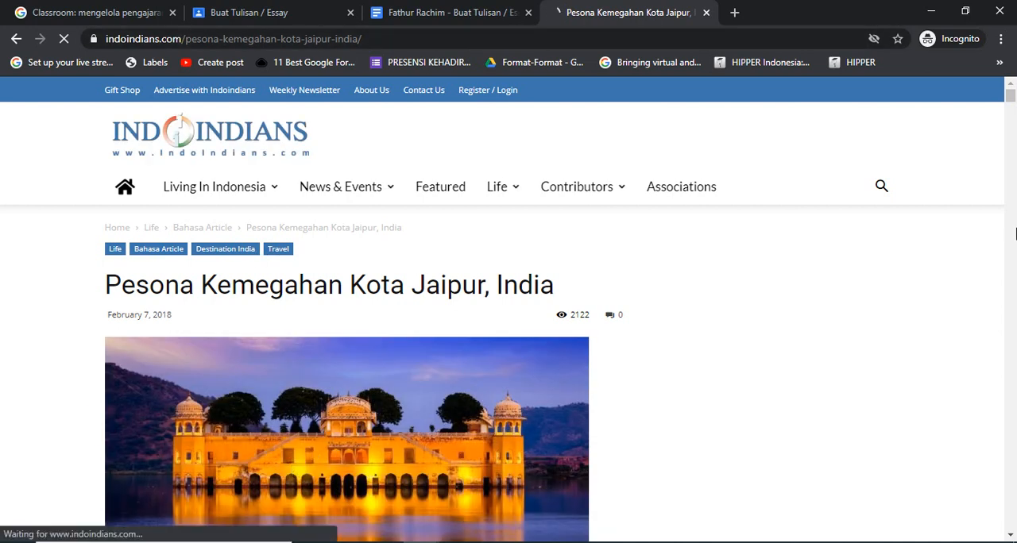
Copy the article's first paragraph, beginning "Penasaran dengan apa yang membuat Jaipur", and paste it below the dictated paragraph in the essay document
scroll(1009, 232, "down", 6)
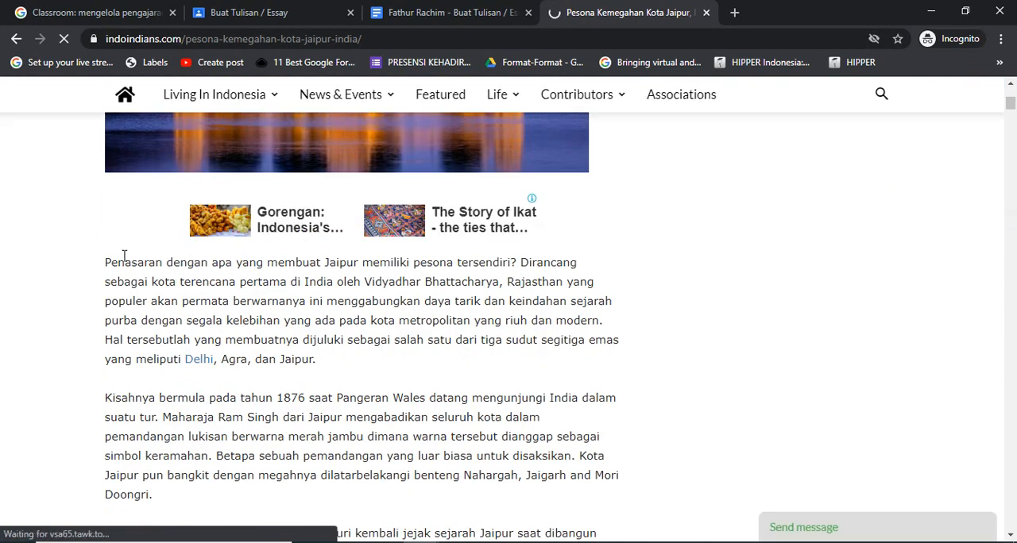
left_click_drag(106, 261, 361, 368)
key("ctrl+c")
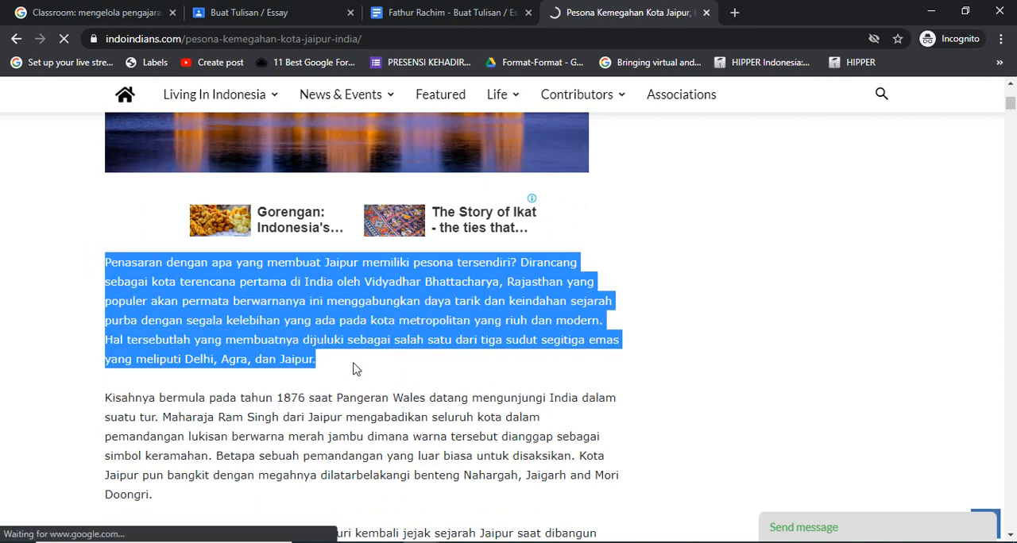
left_click(391, 13)
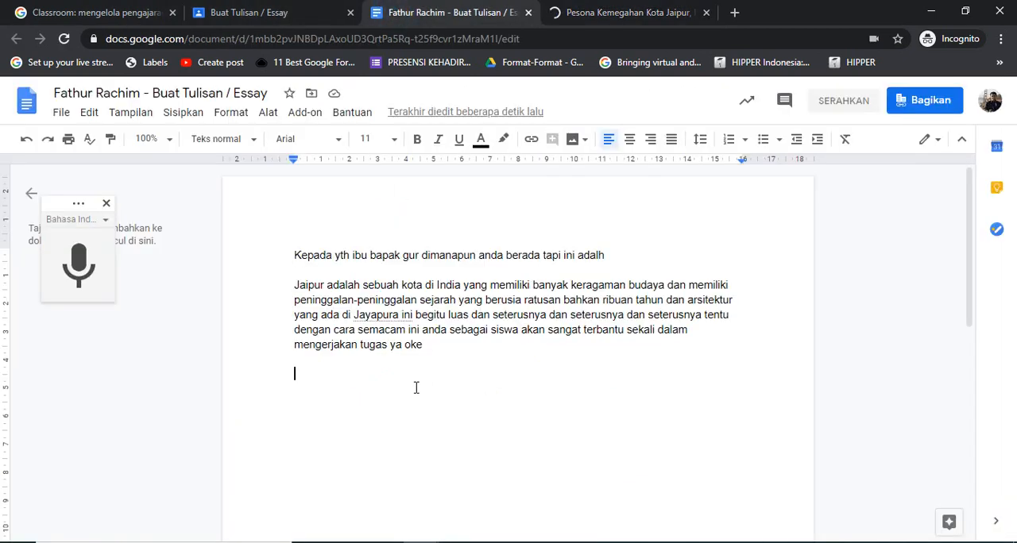
key("ctrl+v")
Justify the essay text from the opening line through the pasted paragraph, and deselect it
left_click_drag(462, 421, 449, 261)
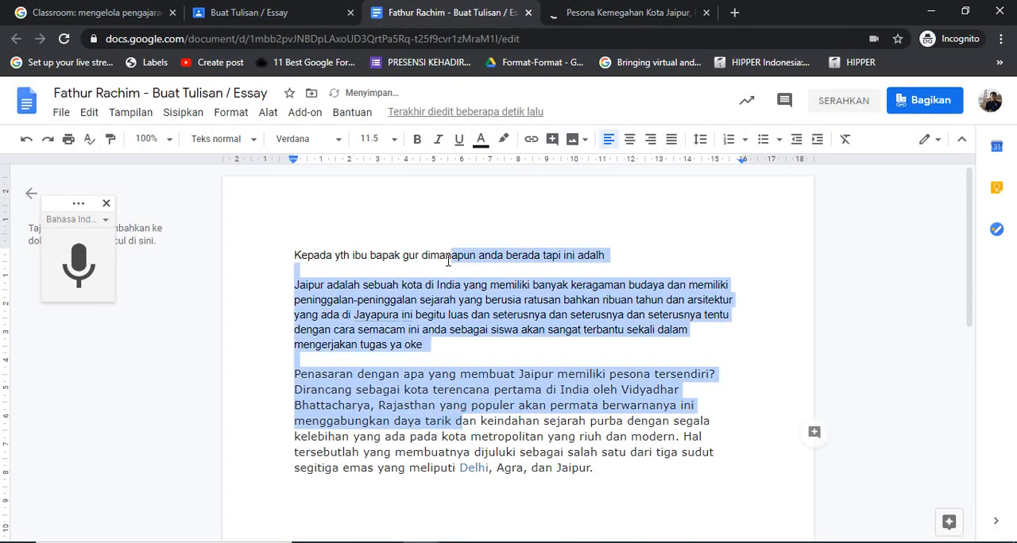
left_click(672, 139)
left_click(567, 484)
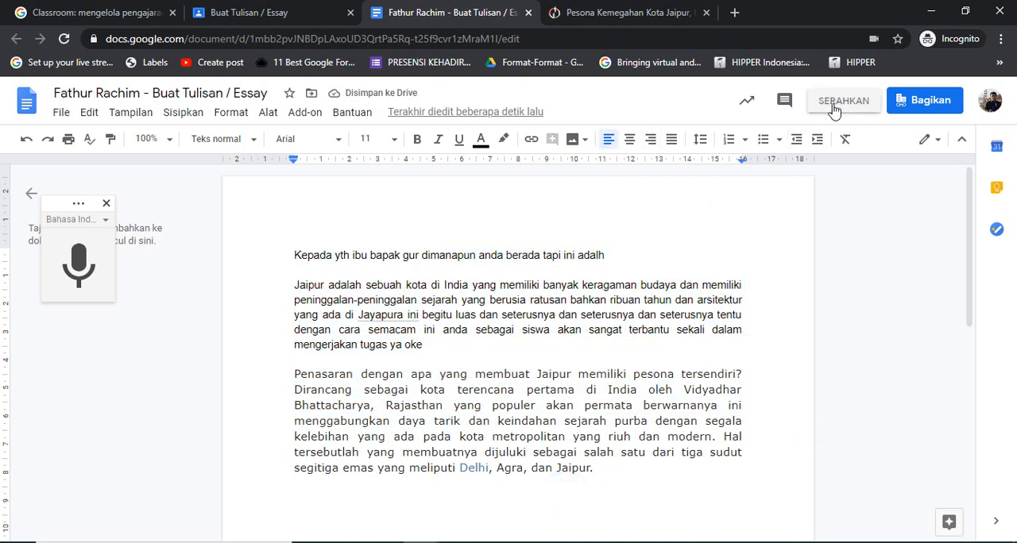
Switch to the Buat Tulisan / Essay assignment in Classroom and review the levels of the Plagiarism rubric criterion
left_click(595, 299)
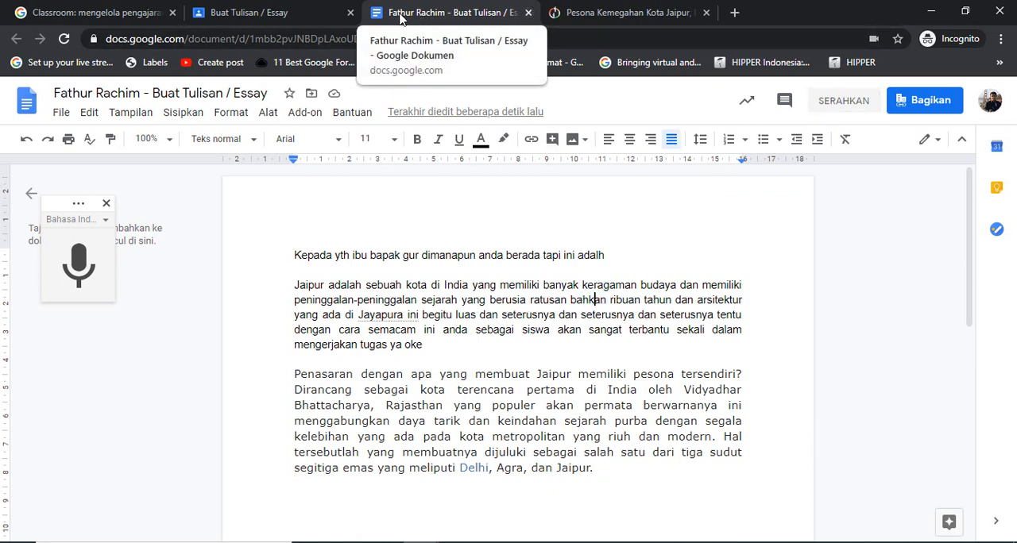
left_click(284, 20)
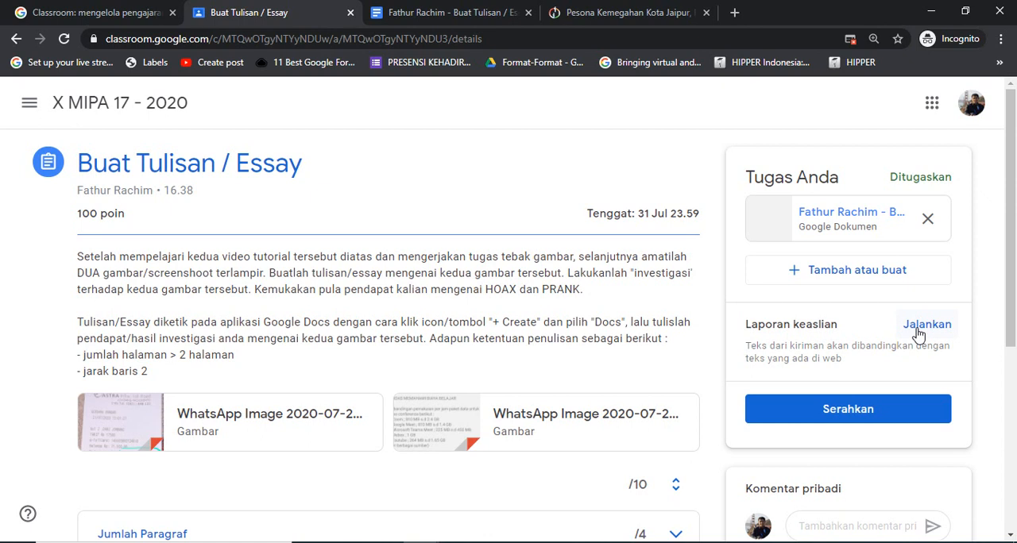
left_click_drag(1011, 322, 1012, 459)
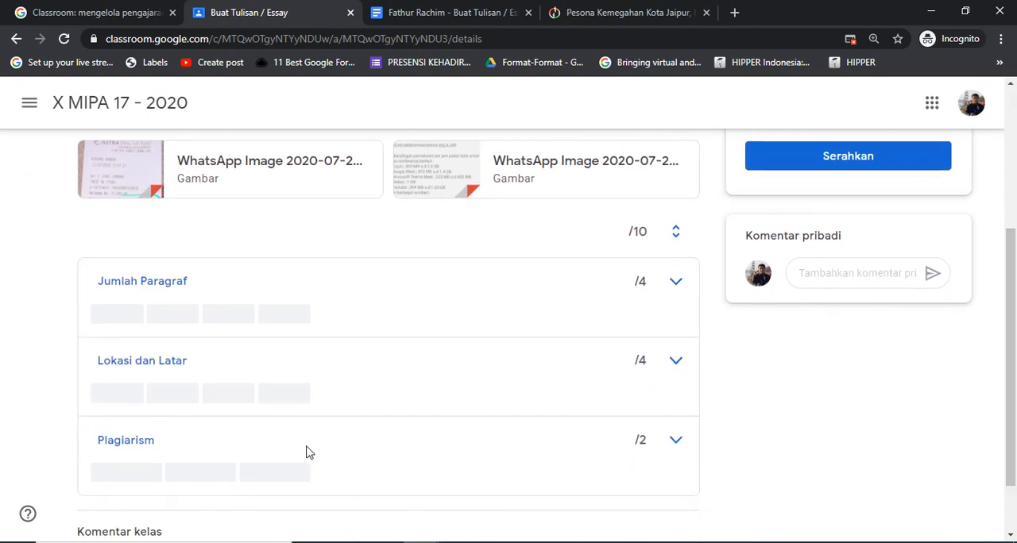
left_click(674, 446)
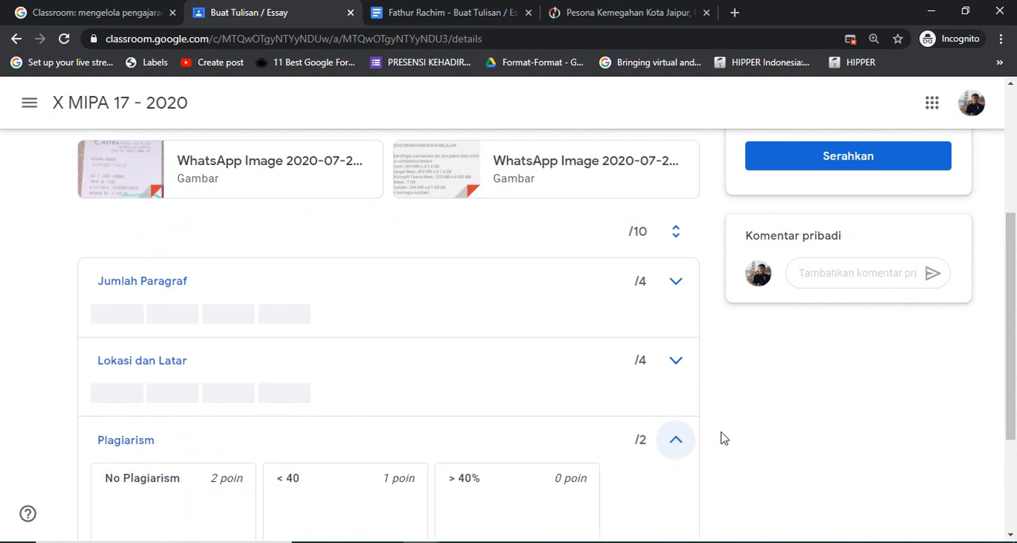
left_click_drag(1001, 346, 1001, 406)
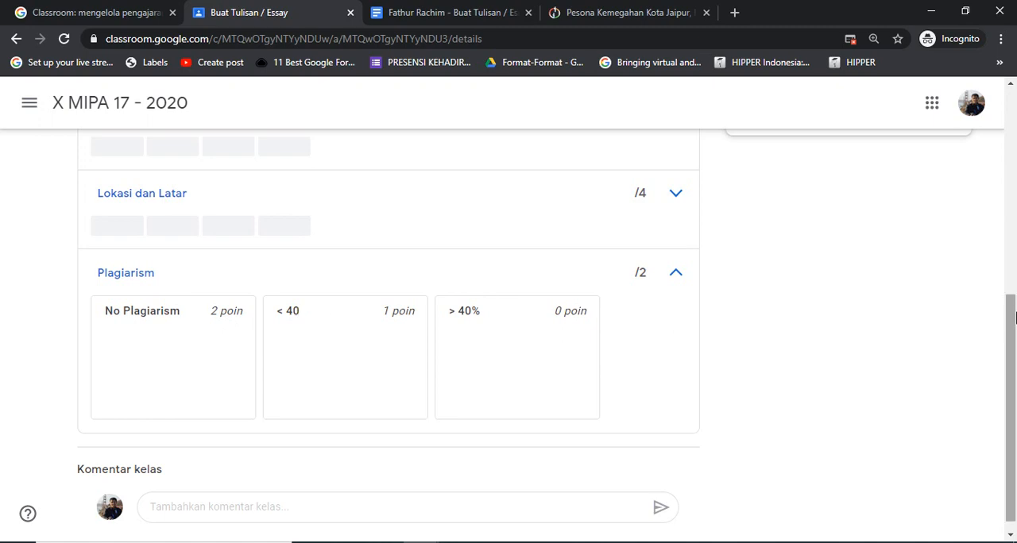
left_click_drag(1009, 321, 1009, 119)
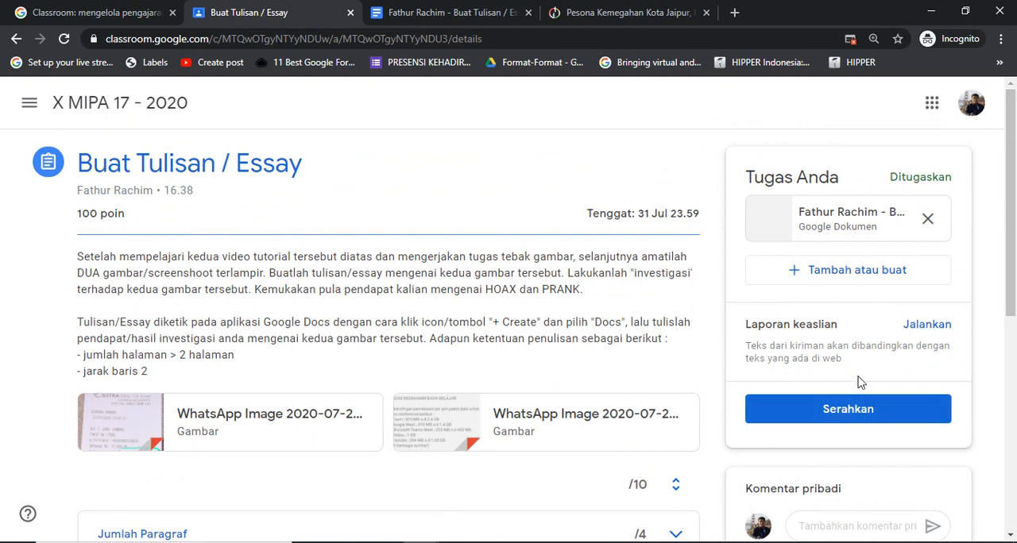
Run the originality report (Laporan keaslian) on the attached essay document and open the finished report
left_click(930, 335)
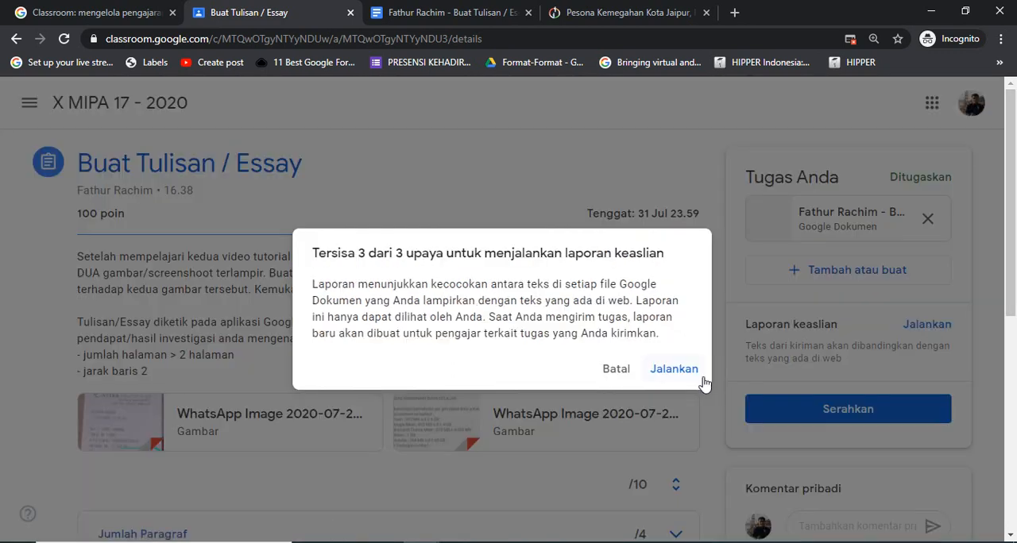
left_click(678, 374)
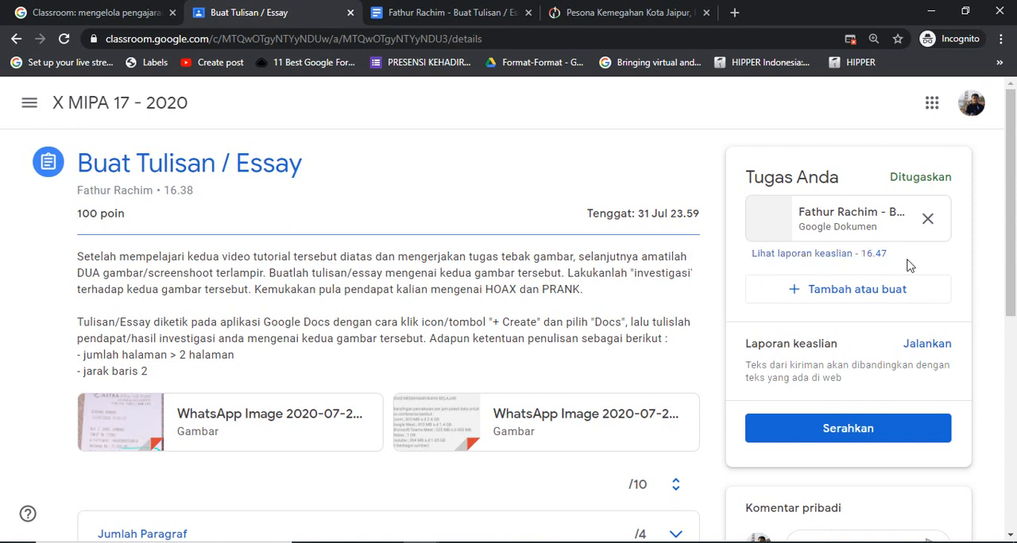
left_click(851, 260)
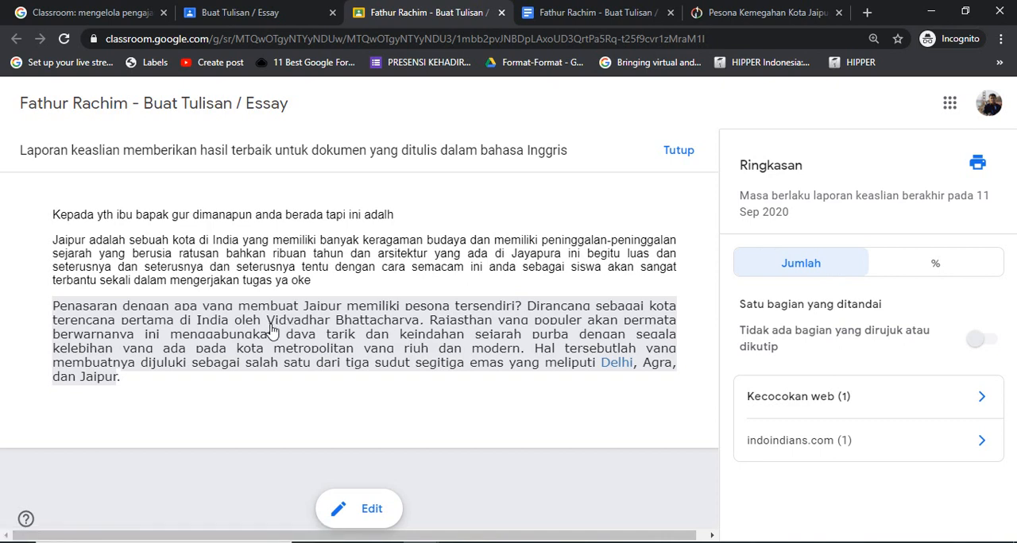
Open the flagged passage in the report and examine its matching web text and source link
left_click(267, 209)
left_click(280, 243)
left_click(296, 326)
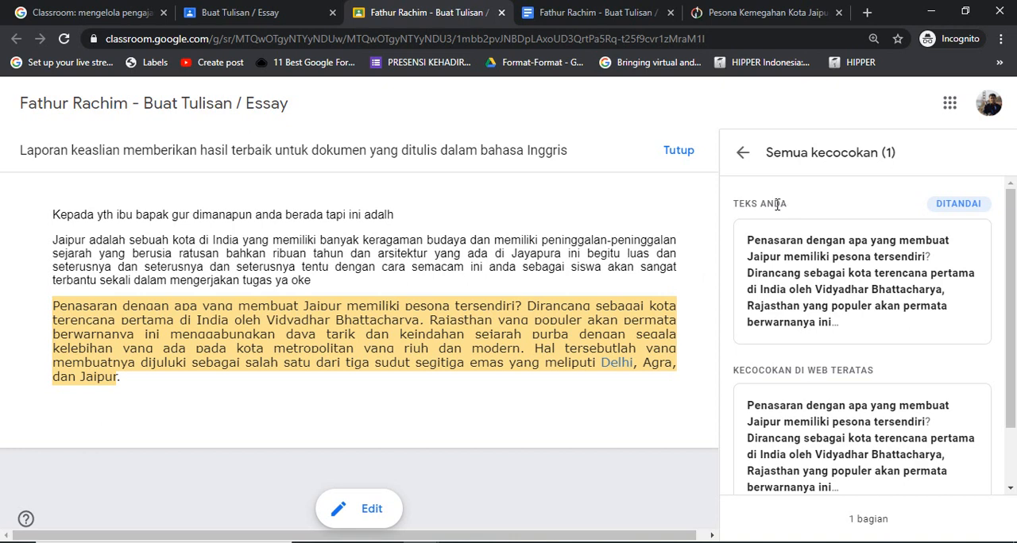
scroll(862, 334, "down", 2)
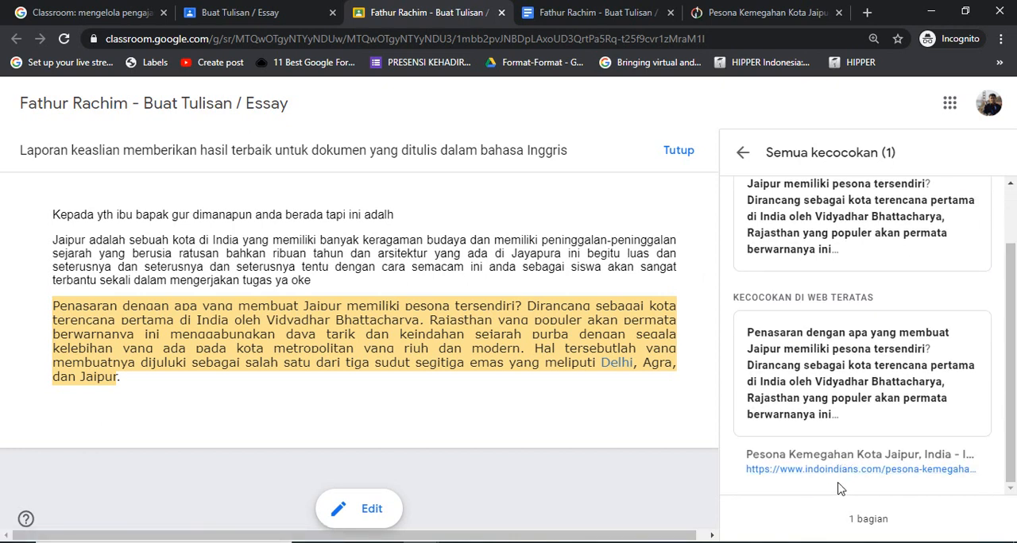
Copy the flagged "Penasaran dengan apa" paragraph from the report and paste it below the original in the essay's edit view
left_click_drag(212, 394, 52, 306)
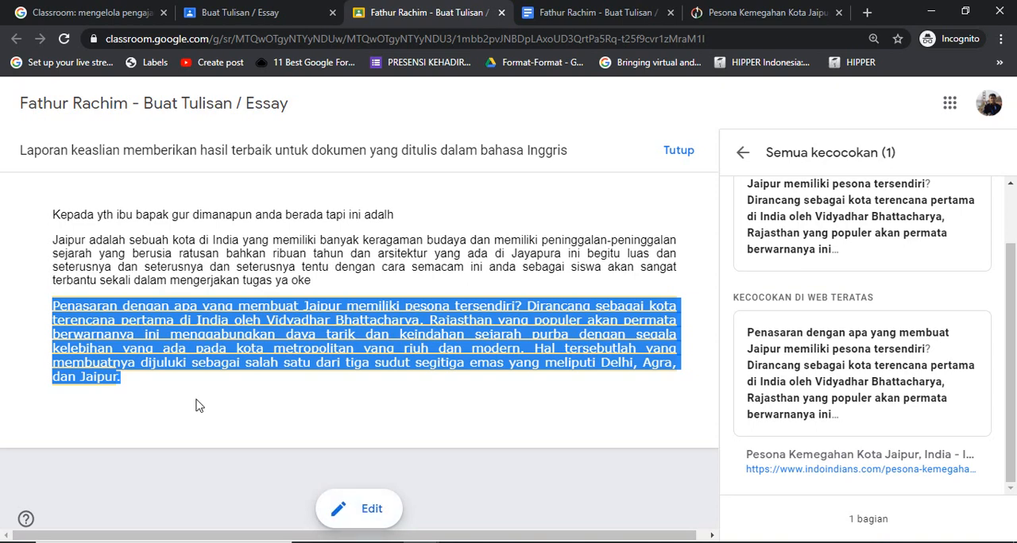
left_click(156, 382)
left_click_drag(156, 381, 36, 307)
left_click(166, 382)
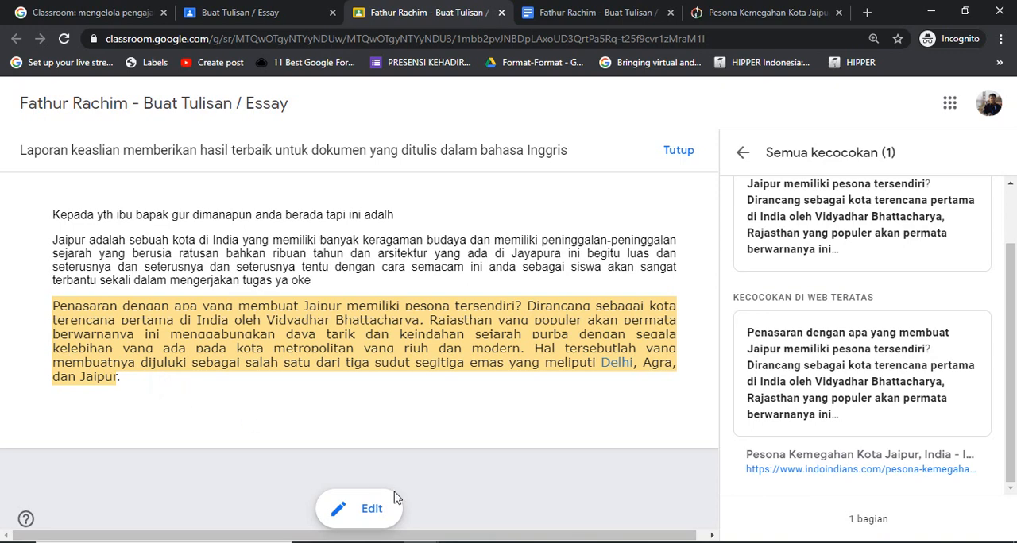
left_click(360, 516)
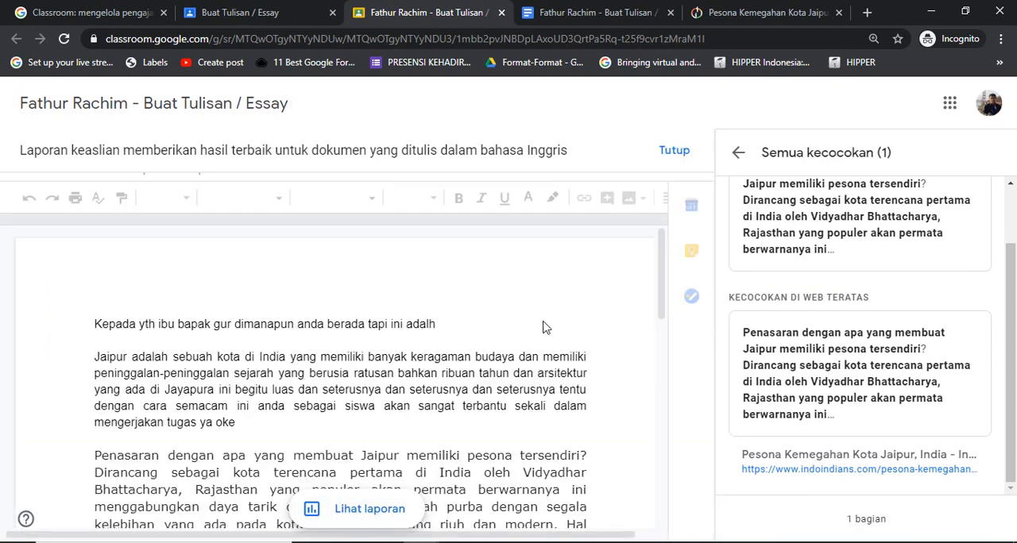
left_click_drag(659, 280, 650, 303)
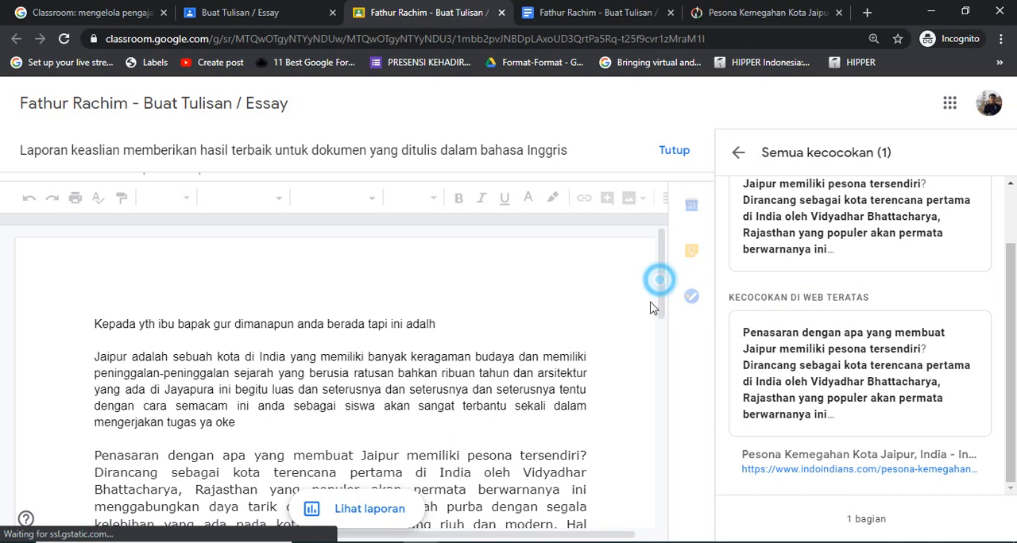
left_click(658, 356)
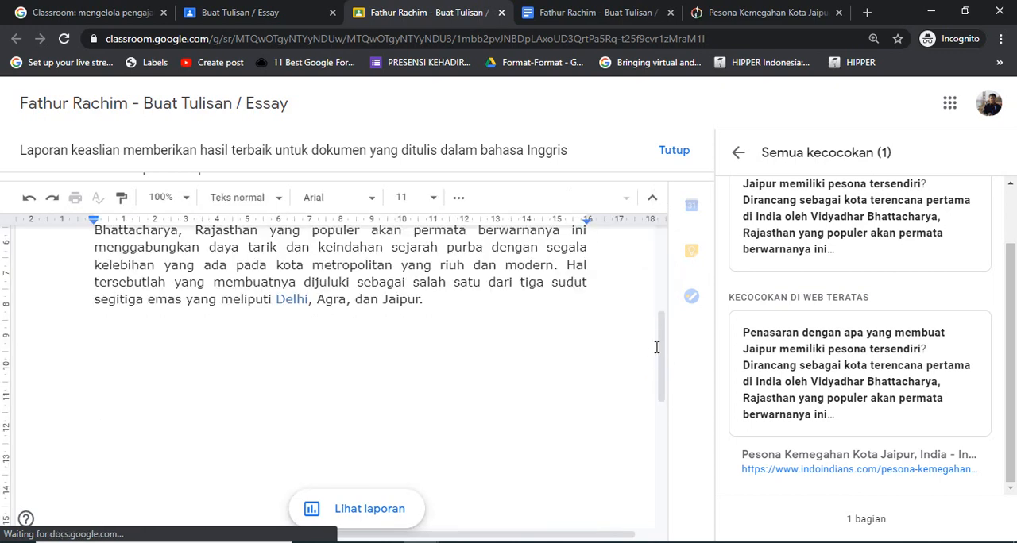
left_click_drag(660, 346, 669, 312)
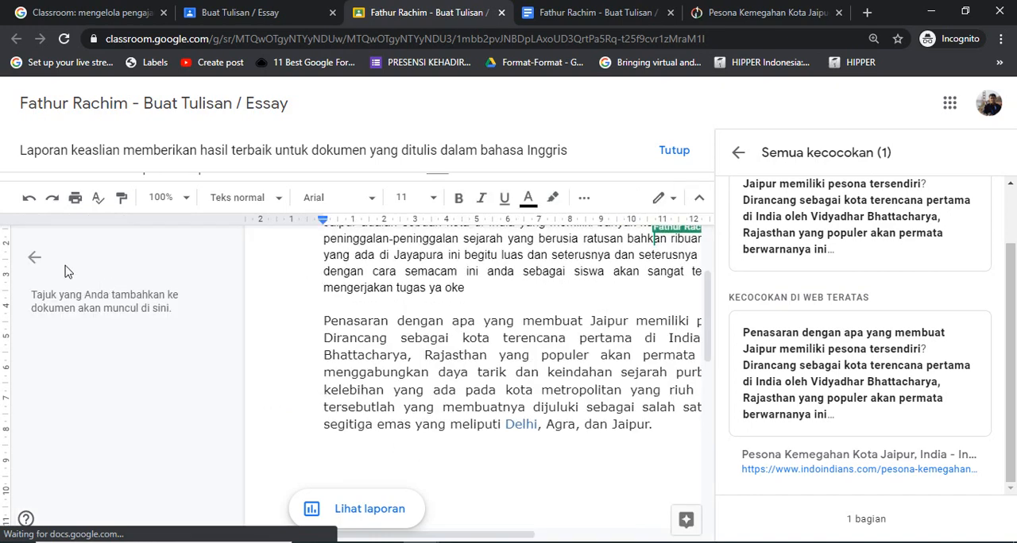
left_click(35, 256)
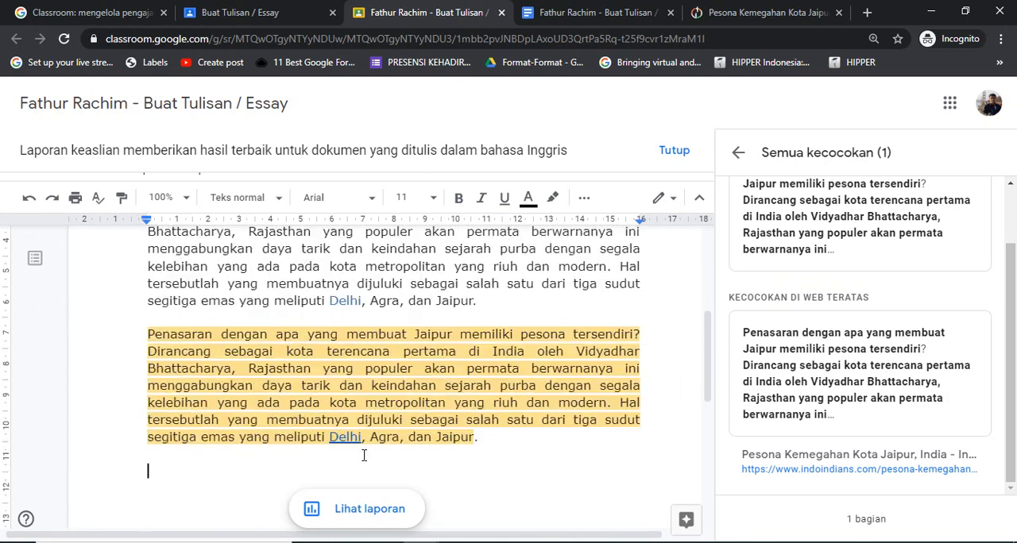
Replace the question mark after "tersendiri" with a period in the highlighted paragraph's first sentence
key("Up")
key("Up")
key("Up")
key("Up")
key("Up")
key("Up")
key("Up")
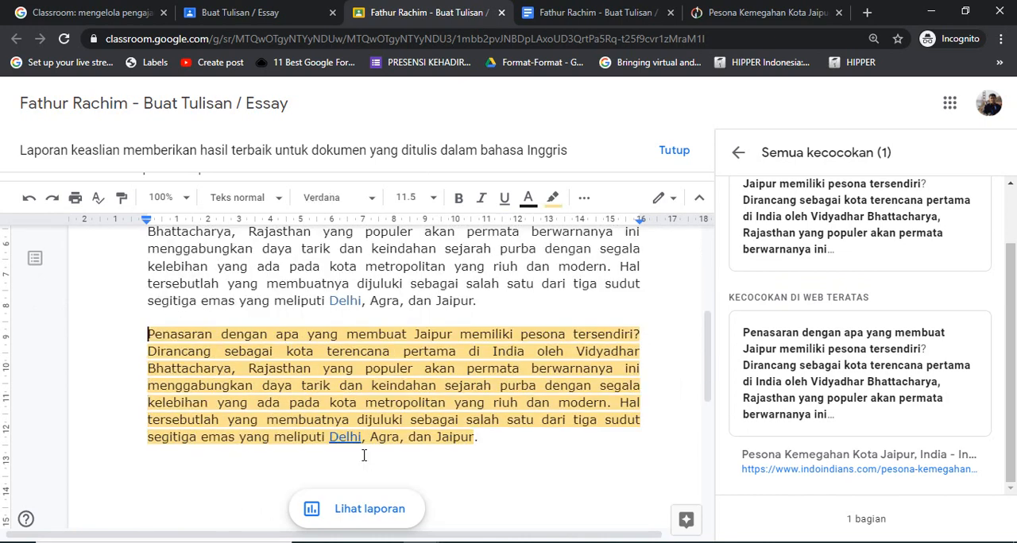
key("Right")
key("Right")
key("Right")
key("Right")
key("Right")
key("Right")
key("Right")
key("Right")
key("Right")
key("Right")
key("Right")
key("Right")
key("Right")
key("Right")
key("Right")
key("Right")
key("Right")
key("Right")
key("Right")
key("Right")
key("Right")
key("Right")
key("Right")
key("Right")
key("Right")
key("Right")
key("Right")
key("Right")
key("Right")
key("Right")
key("Right")
key("Right")
key("Right")
key("Right")
key("Right")
key("Right")
key("Right")
key("Right")
key("Right")
key("Right")
key("Right")
key("Right")
key("Right")
key("Right")
key("Right")
key("Right")
key("Right")
key("Right")
key("Right")
key("Right")
key("Right")
key("shift+Right")
type(". ")
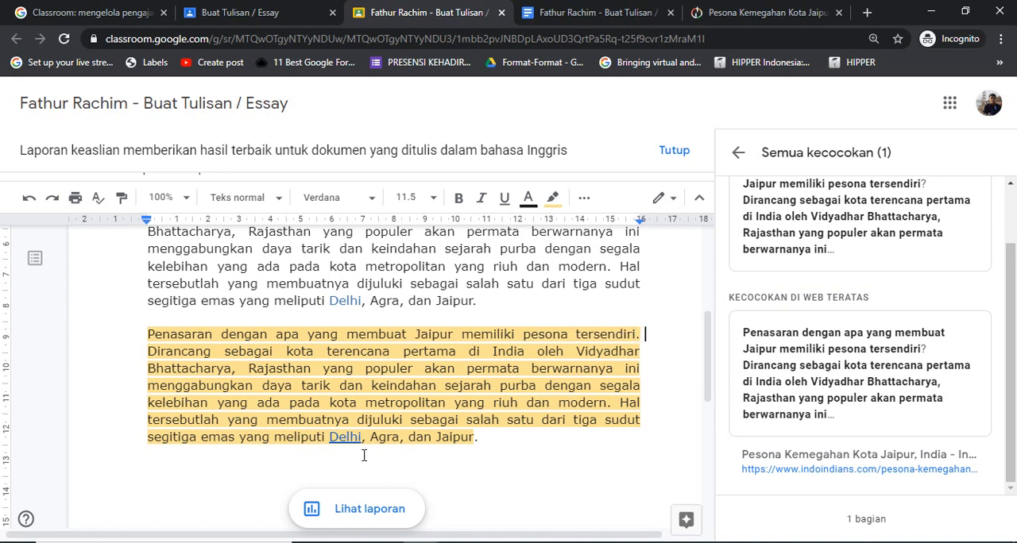
type("Jaipour")
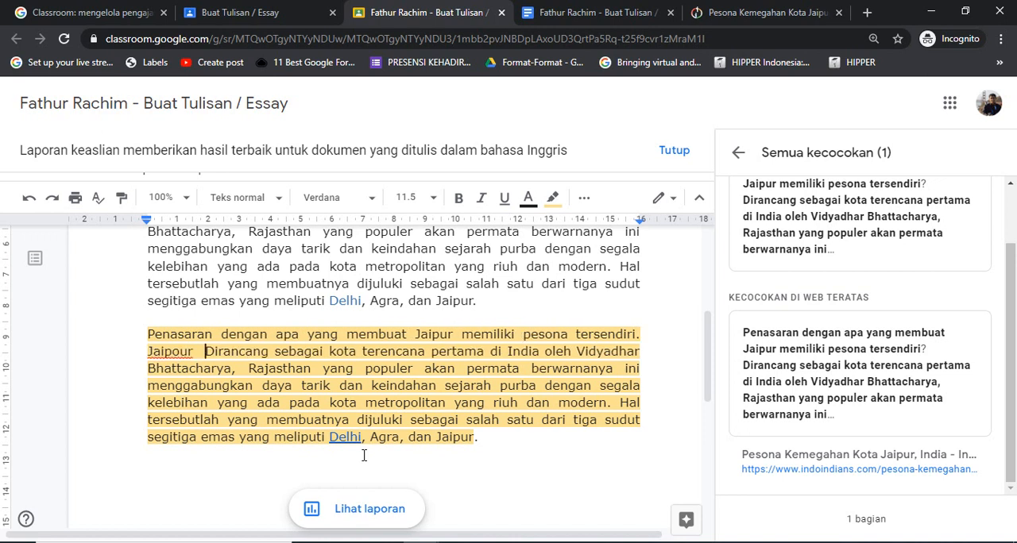
Begin the highlighted paragraph's second sentence with "Jaipur" and change "Dirancang" to lowercase "dirancang"
key("Left")
key("shift+Right")
key("shift+Right")
type("D")
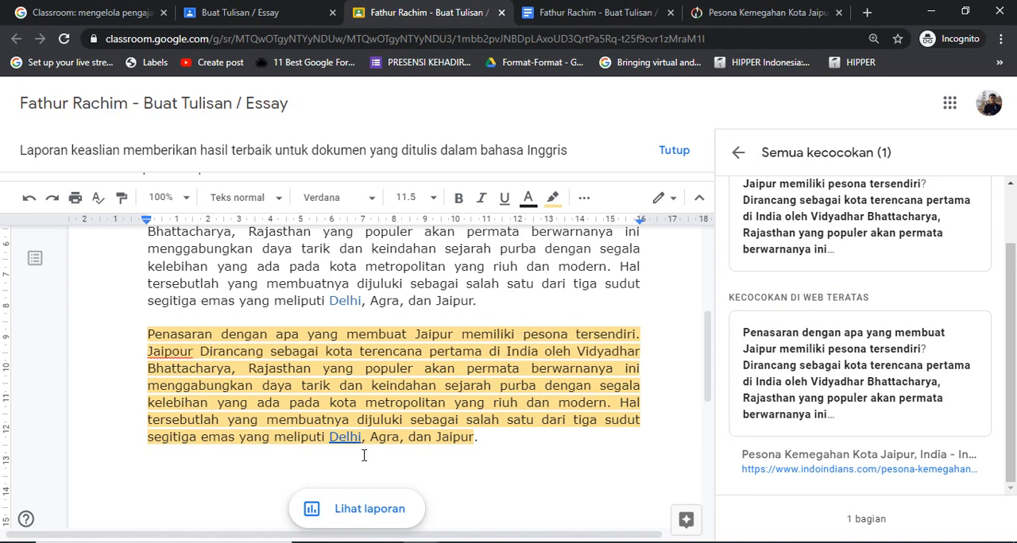
key("BackSpace")
type("d")
key("Left")
key("Left")
key("Left")
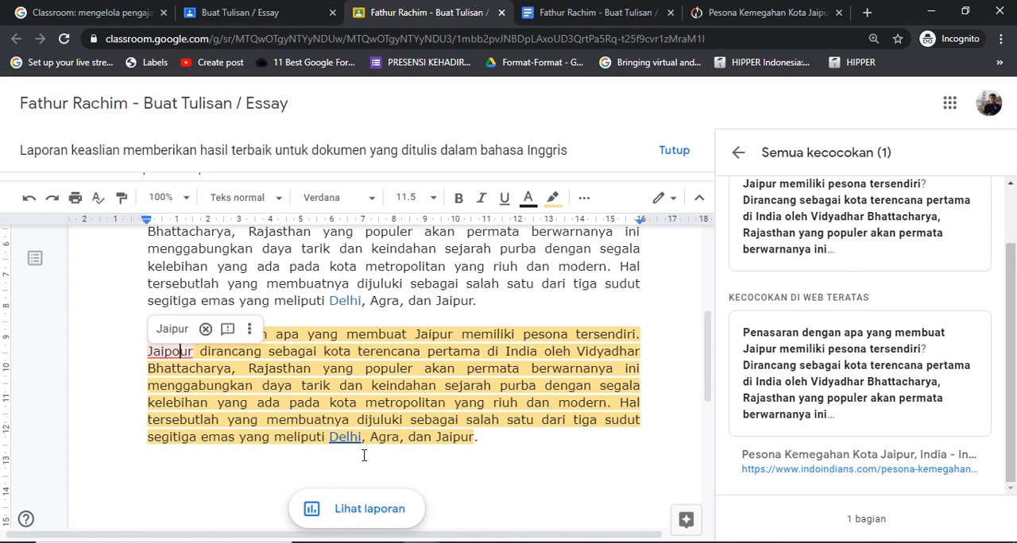
key("BackSpace")
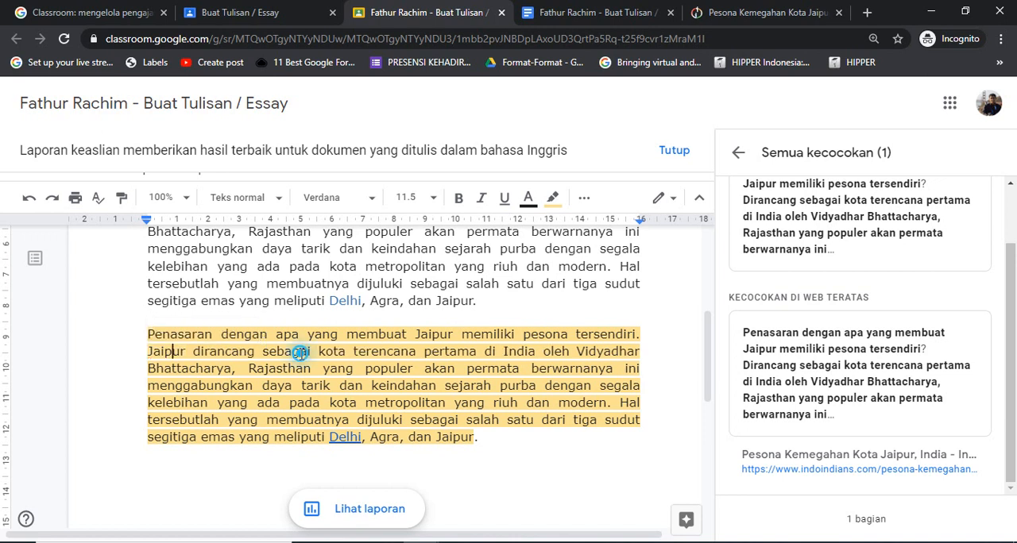
Misspell "sebagai" as "sebagi" in the second sentence and correct it with the spelling suggestion "sebagai"
key("BackSpace")
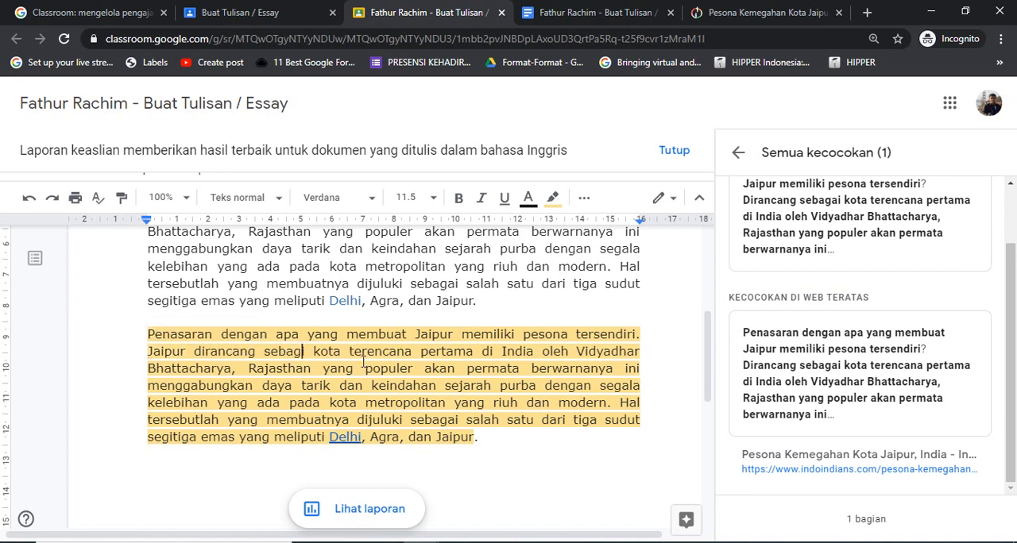
key("Right")
key("Right")
key("Right")
left_click(282, 355)
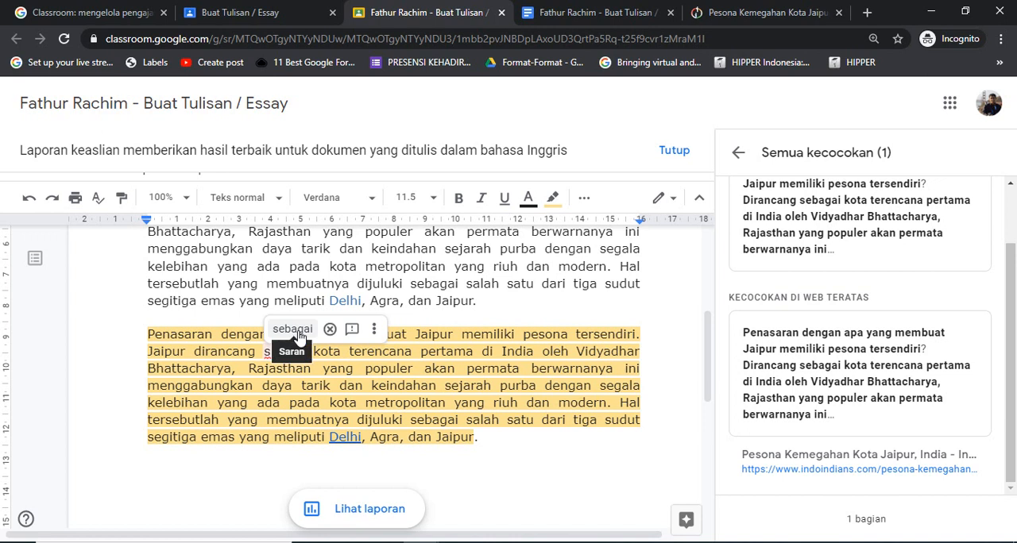
left_click(292, 328)
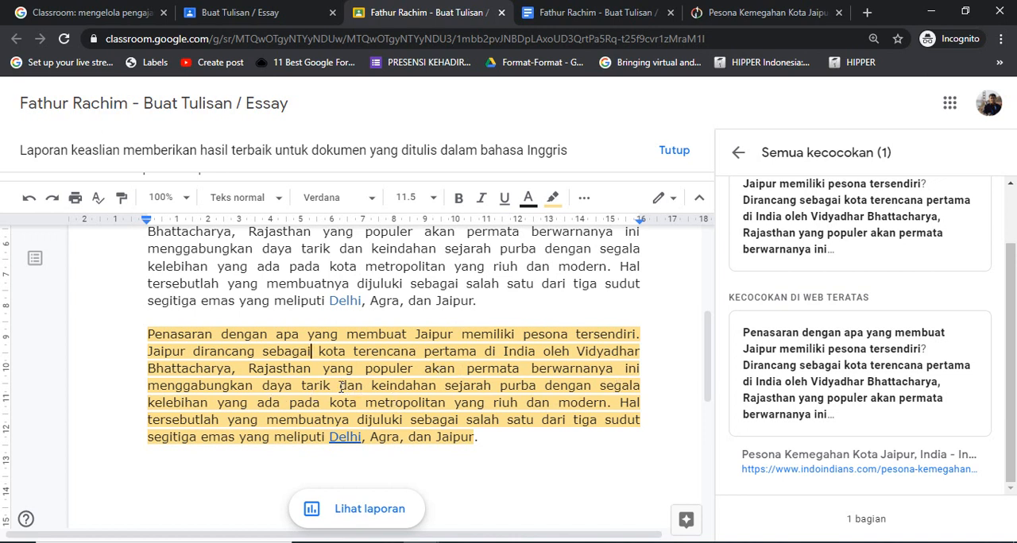
Replace "dan" before "keindahan" with "serta" and delete the paragraph's final sentence beginning "Hal tersebutlah"
left_click_drag(341, 387, 372, 391)
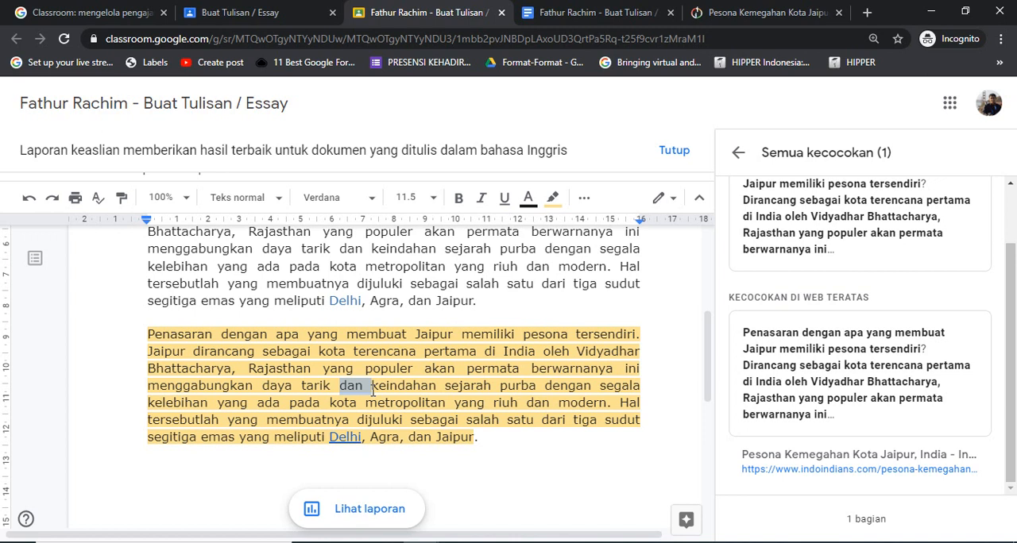
type("serta")
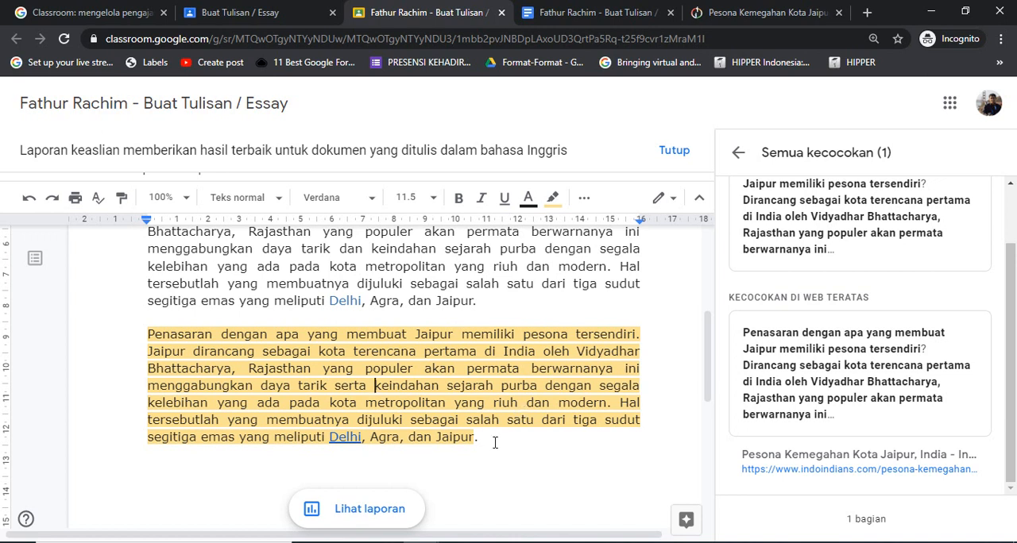
left_click_drag(495, 442, 623, 403)
key("BackSpace")
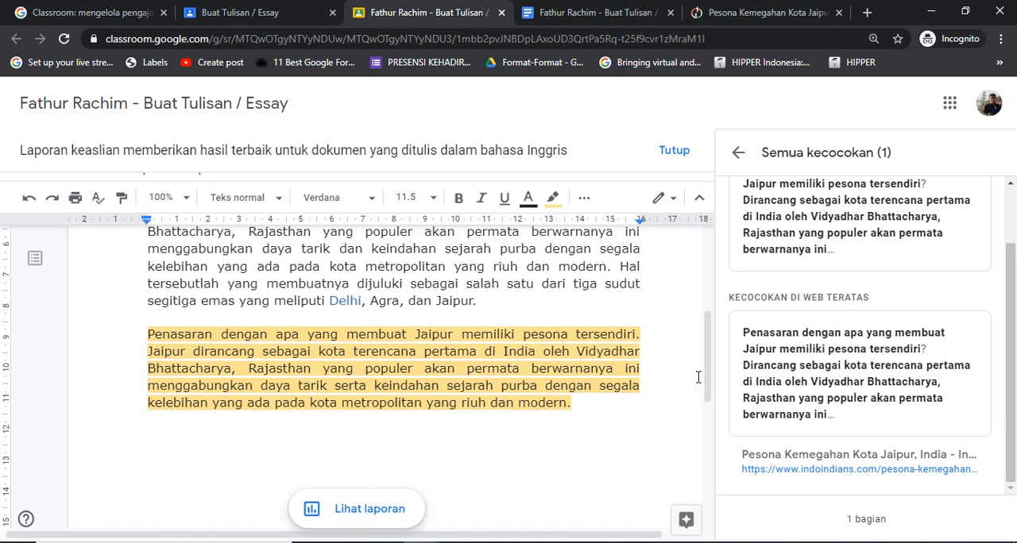
Delete the original unhighlighted "Penasaran dengan apa" paragraph and the empty lines after it, keeping the reworded version
scroll(710, 372, "up", 2)
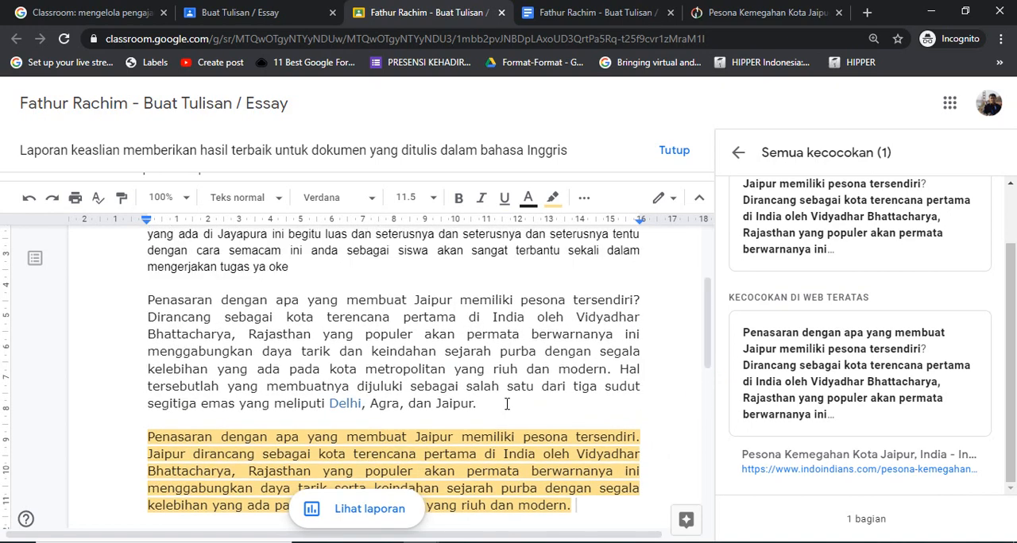
left_click_drag(496, 409, 134, 301)
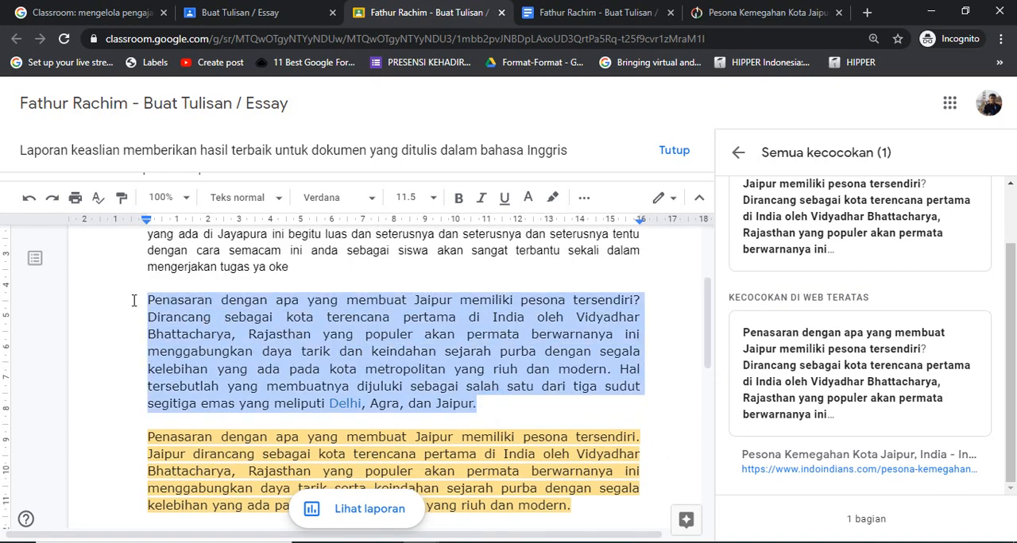
key("Delete")
key("Delete")
key("Delete")
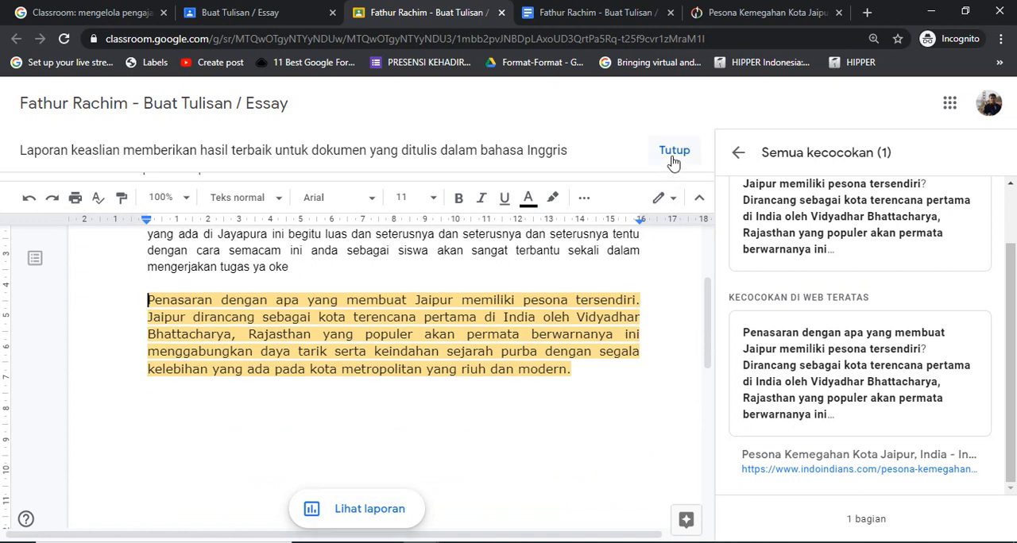
Return from editing to the originality report and dismiss the notice about English-language documents
left_click(385, 525)
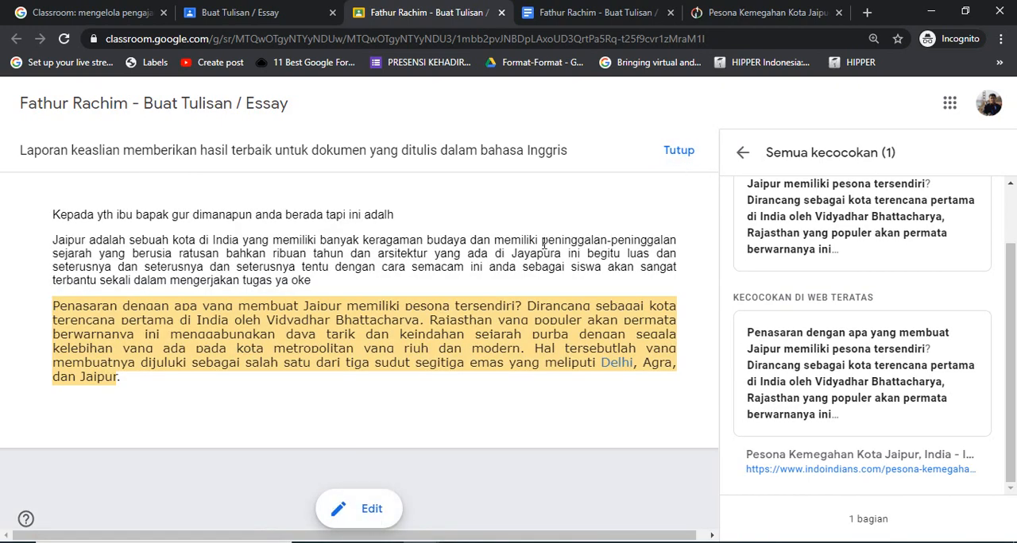
left_click(678, 152)
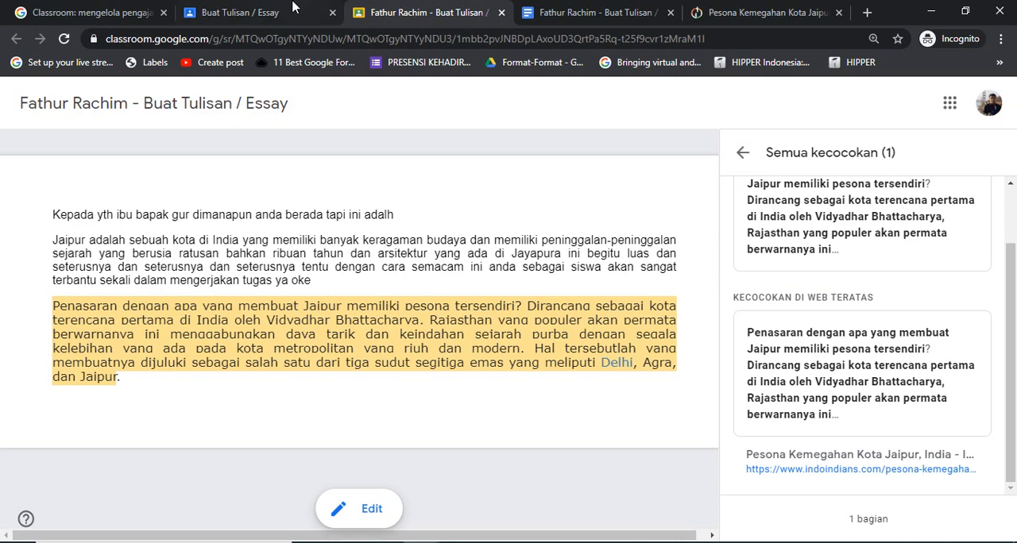
Run the originality report again from the Buat Tulisan / Essay assignment page and open the new report
left_click(235, 28)
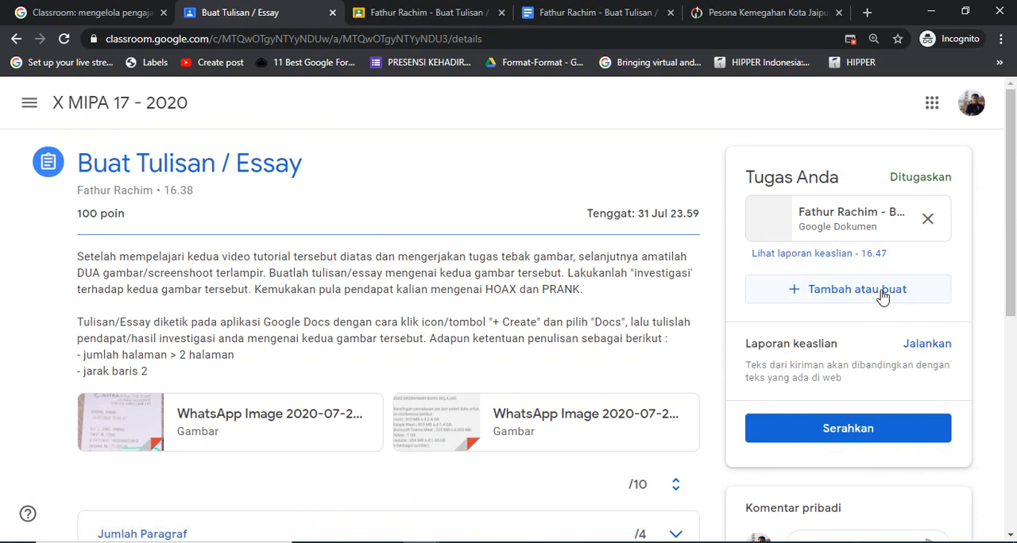
left_click(926, 344)
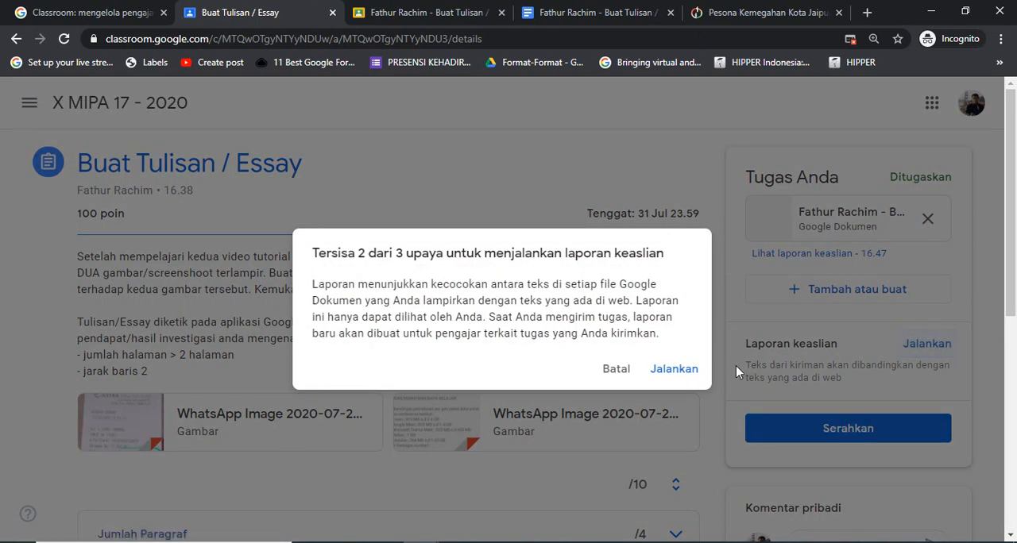
left_click(691, 370)
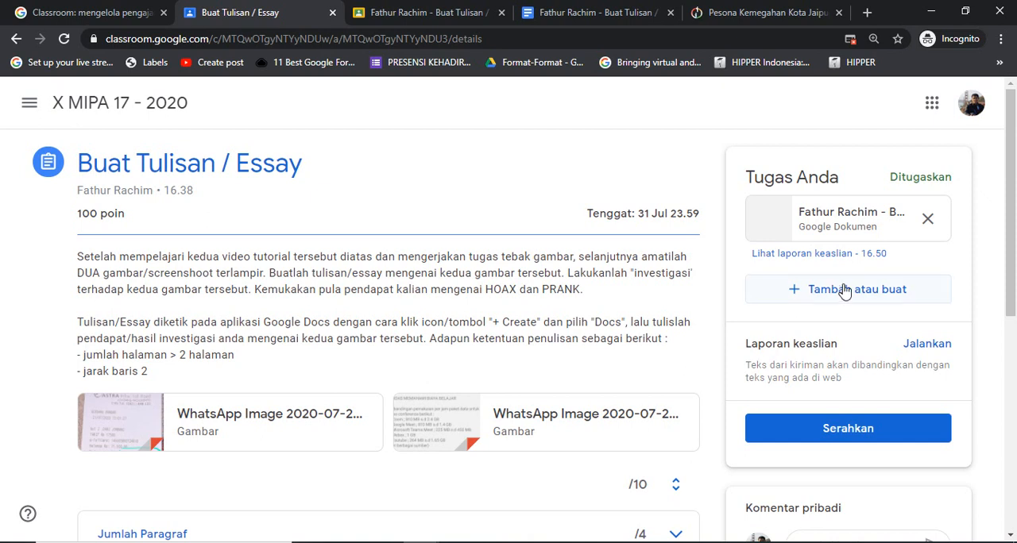
left_click(857, 263)
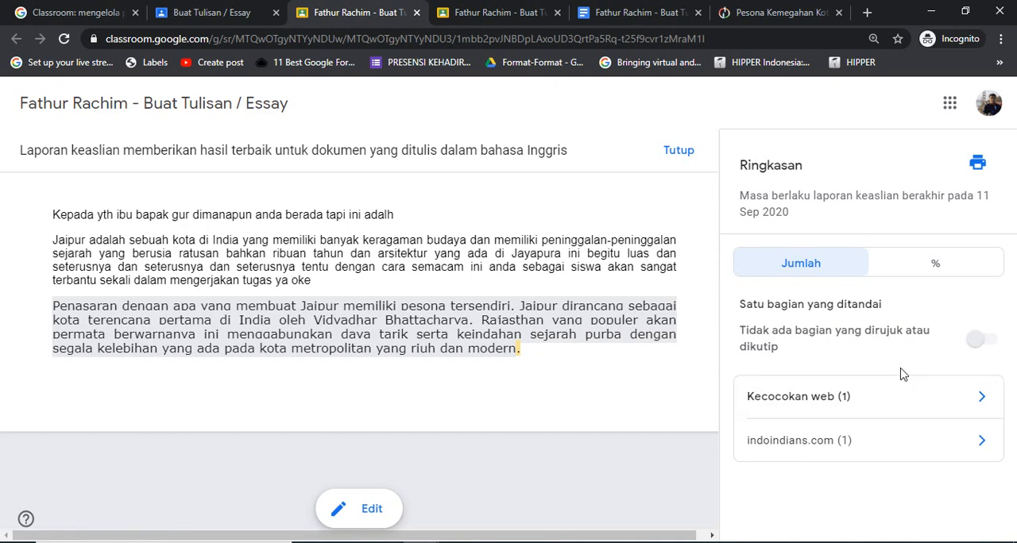
Show the originality report as percentages, examine the web match against the flagged paragraph, and dismiss the notice about English-language documents
left_click(858, 268)
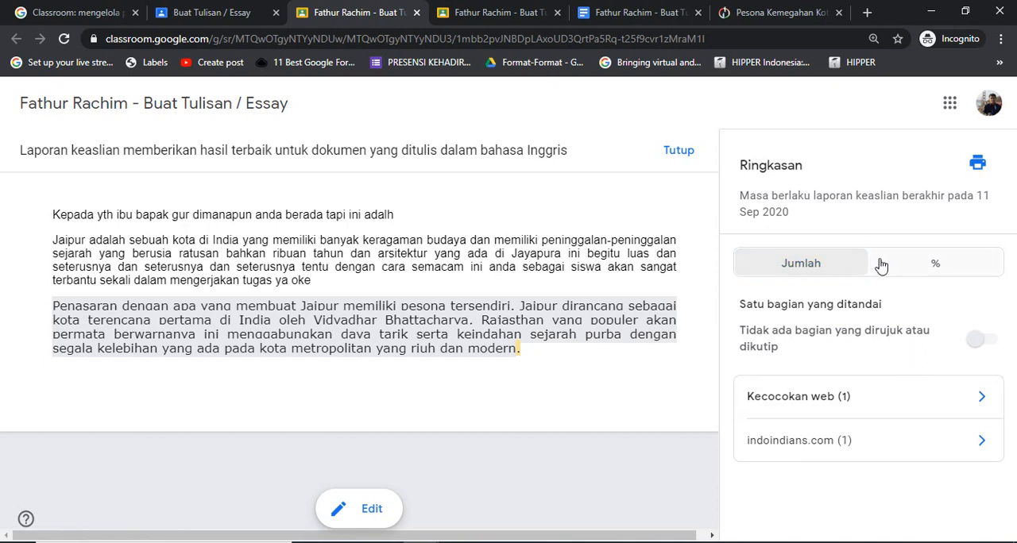
left_click(942, 263)
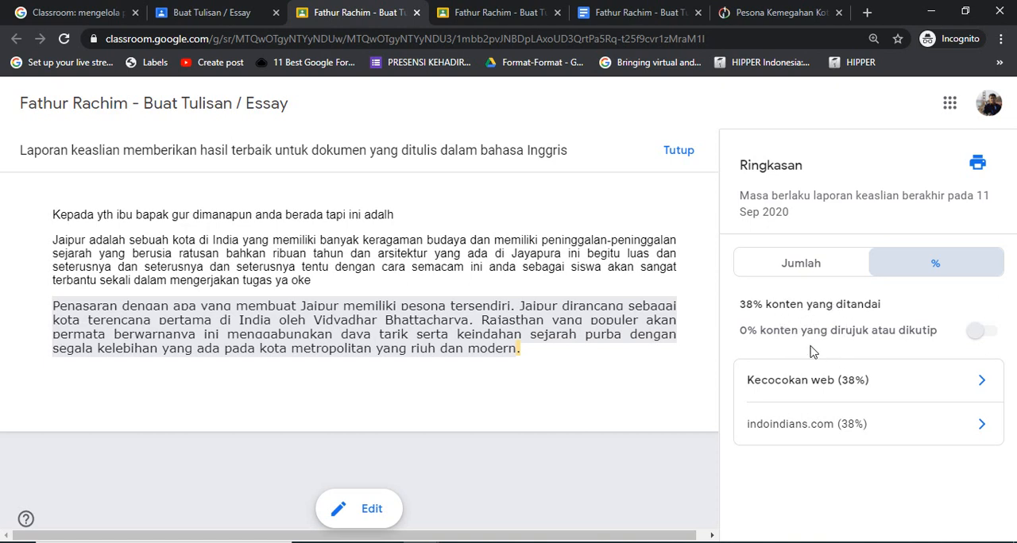
left_click(982, 382)
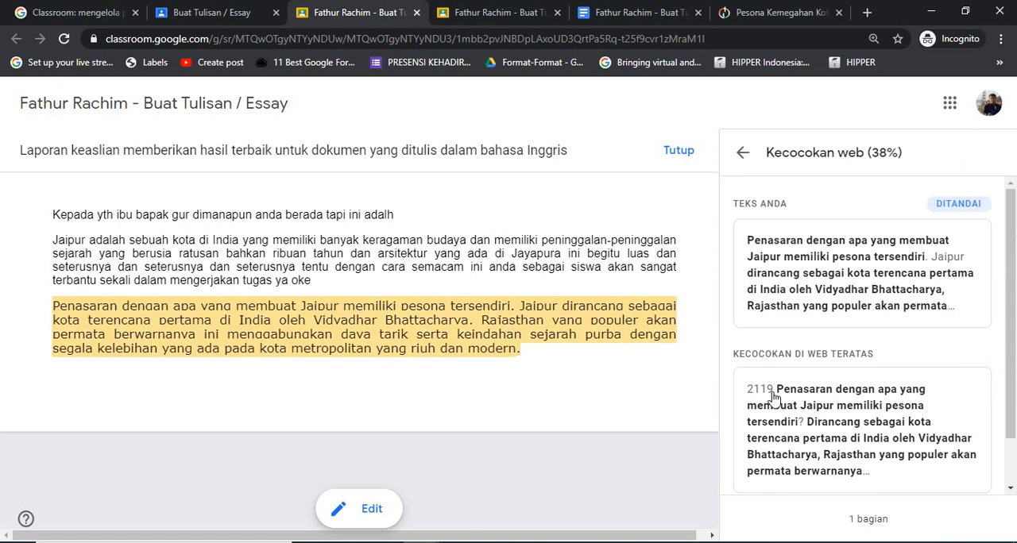
left_click(1013, 451)
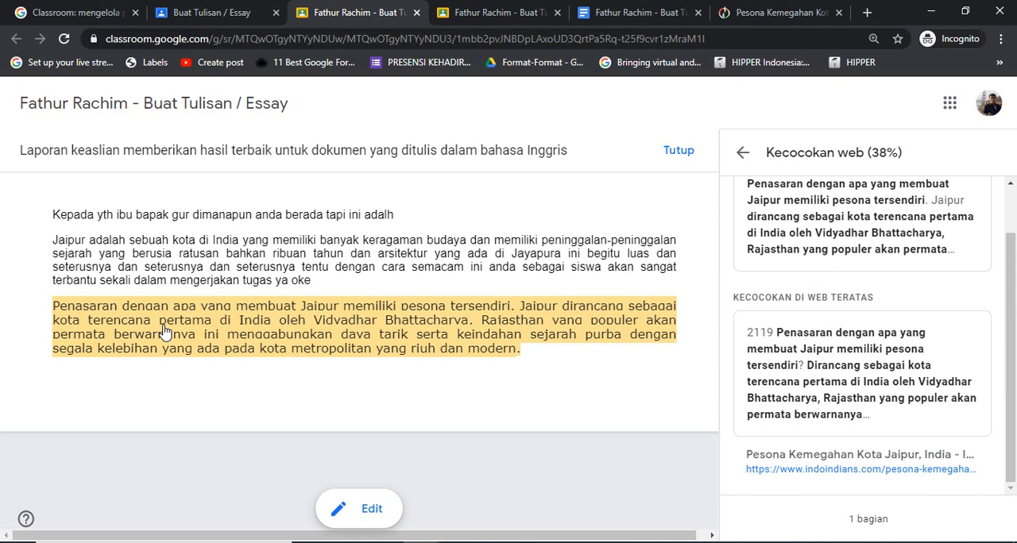
left_click(680, 151)
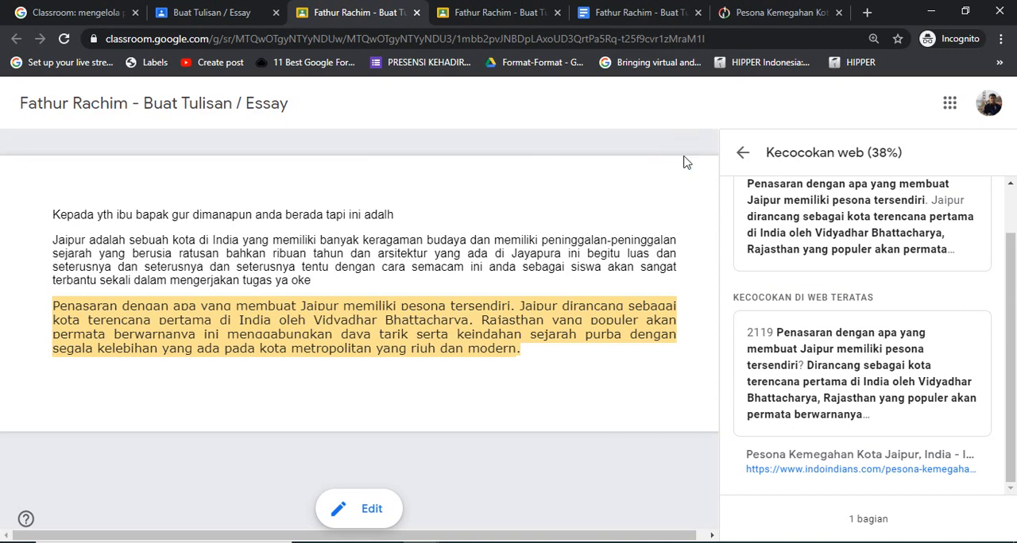
Return to the Buat Tulisan / Essay assignment page and turn in the attached essay, confirming the submission
left_click(205, 13)
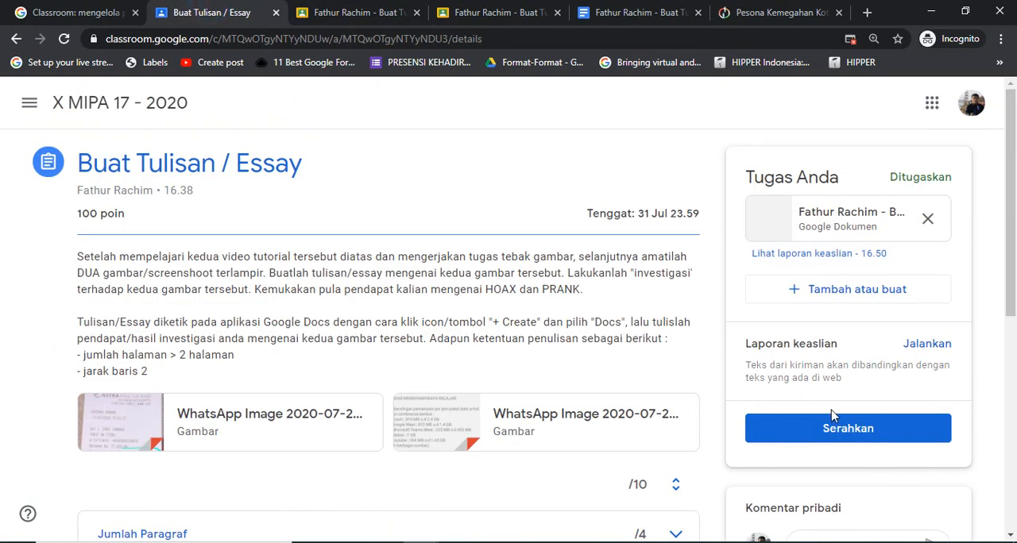
left_click(837, 433)
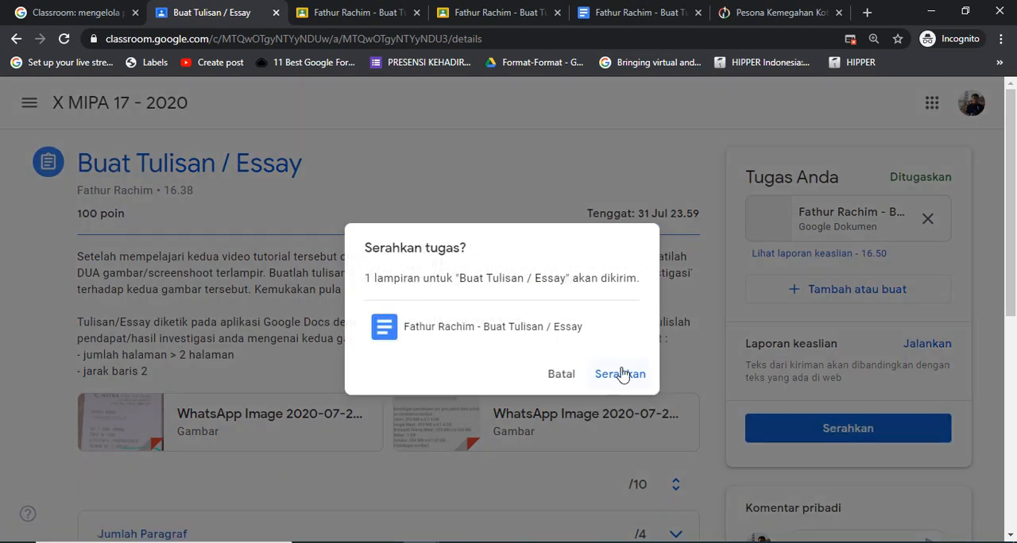
left_click(622, 374)
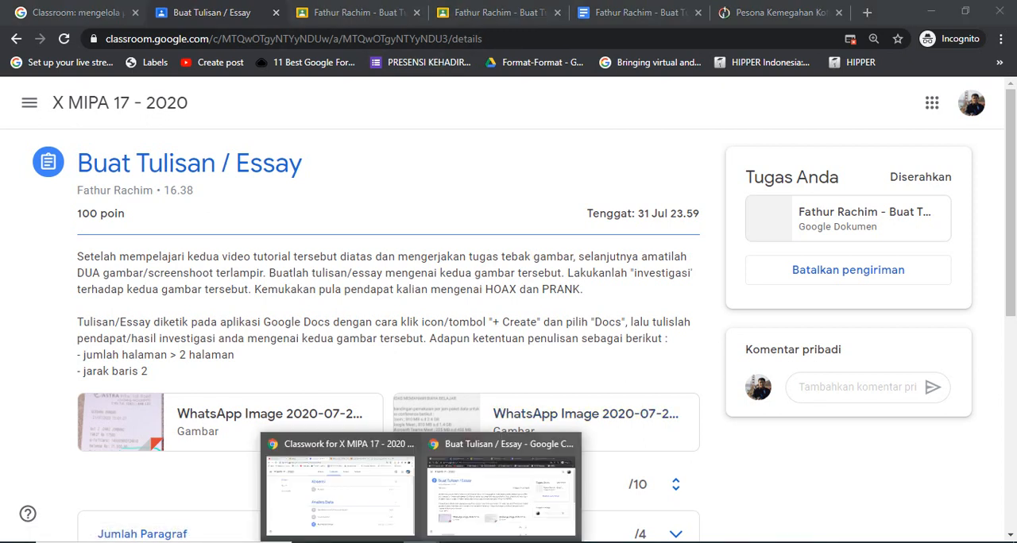
Switch to the teacher's Chrome window and reload the X MIPA 17 - 2020 Classwork page
left_click(358, 513)
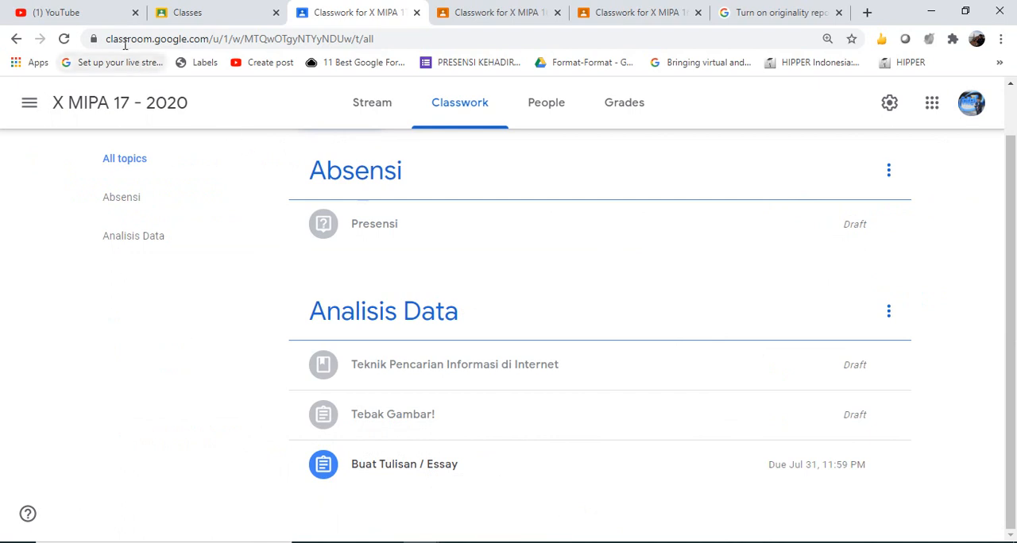
left_click(64, 38)
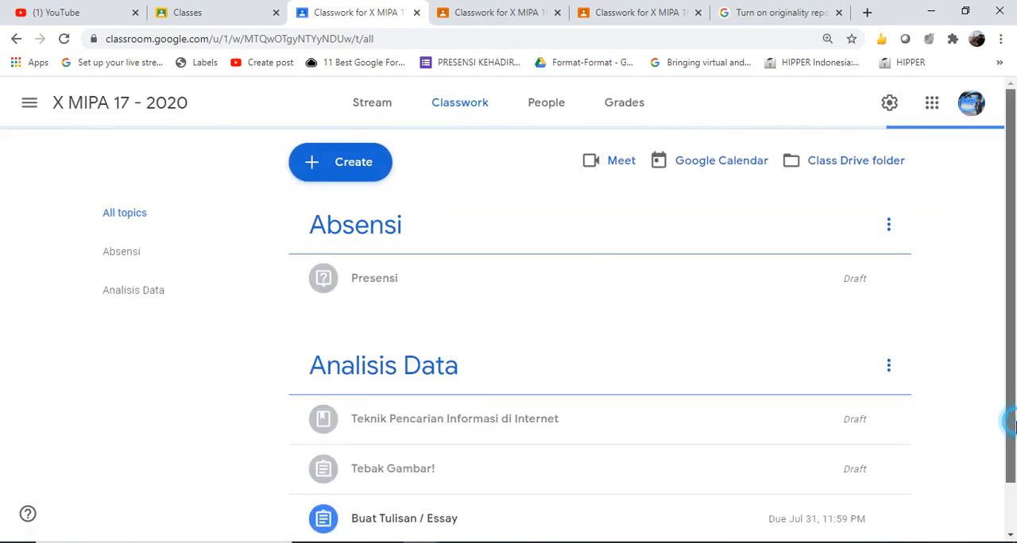
left_click_drag(1009, 423, 1014, 510)
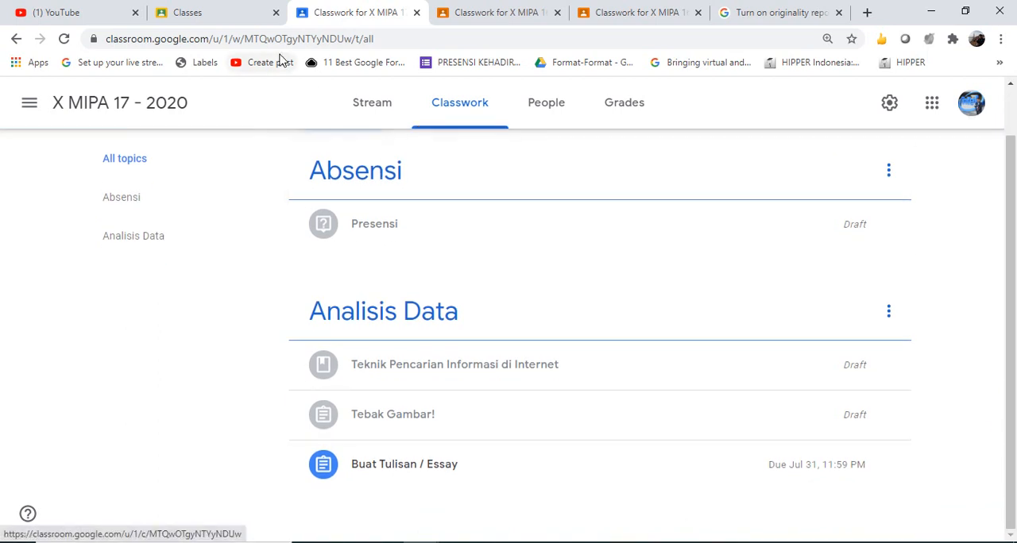
left_click(213, 10)
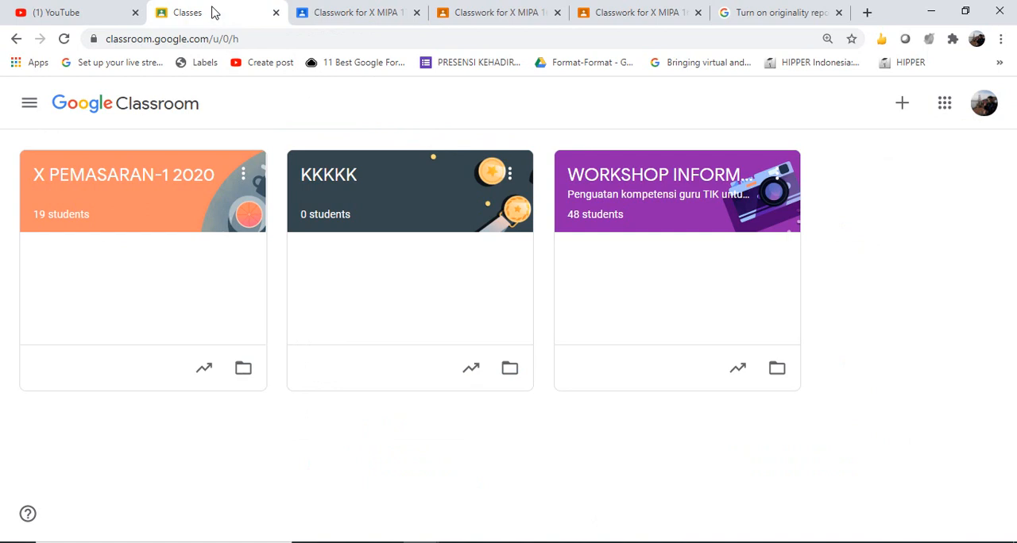
left_click(386, 12)
left_click(450, 13)
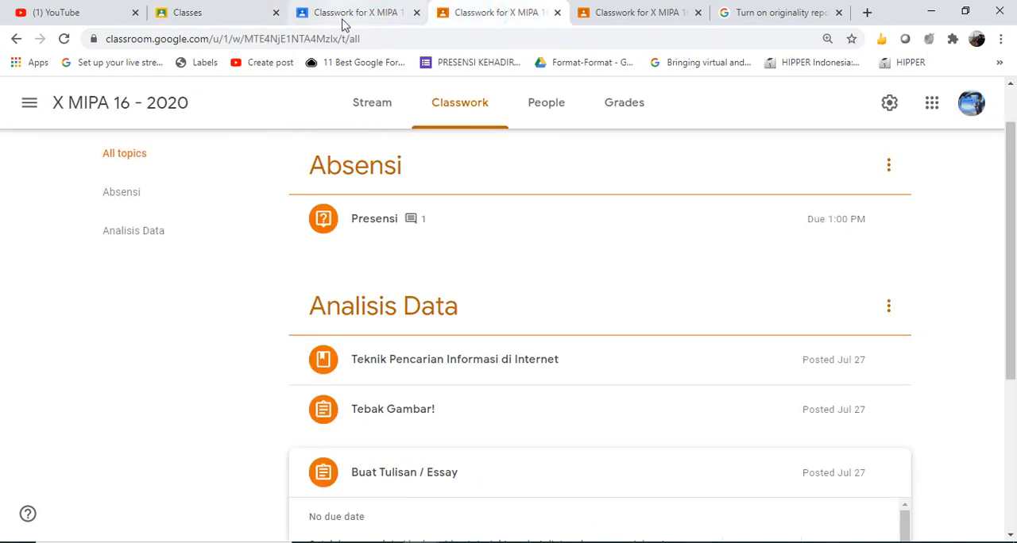
left_click(408, 14)
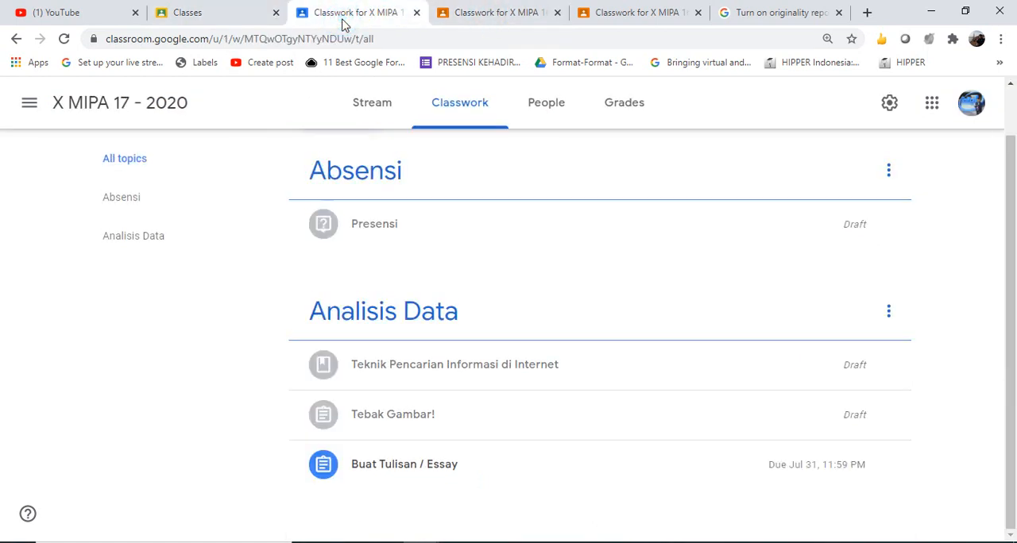
View the Buat Tulisan / Essay assignment's student work and open the submission of the student who turned it in
left_click(416, 469)
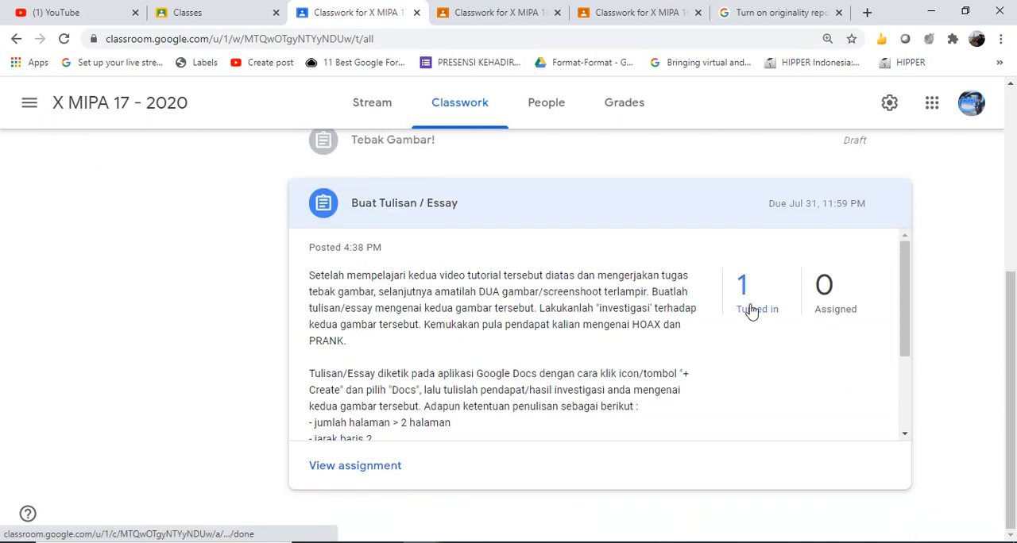
left_click(373, 469)
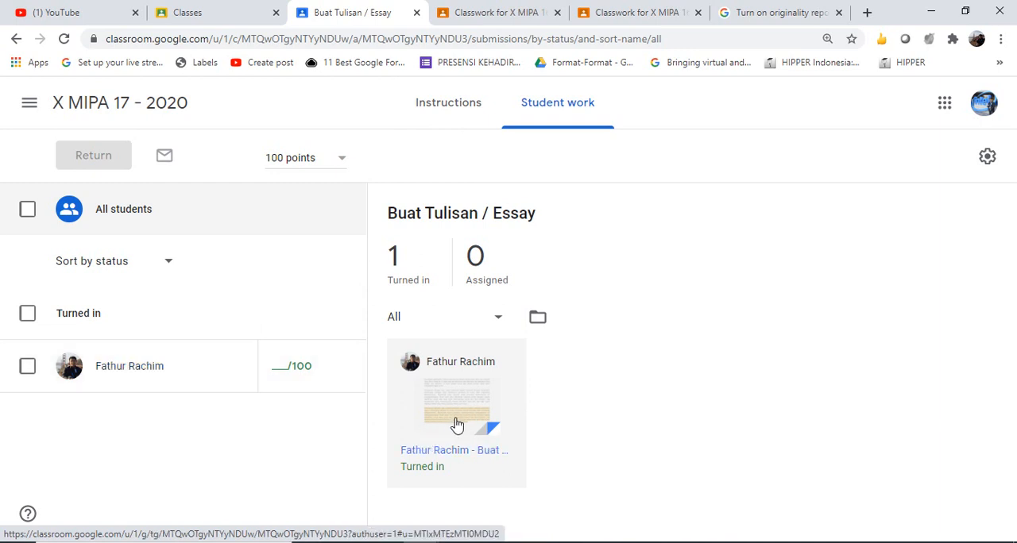
left_click(136, 370)
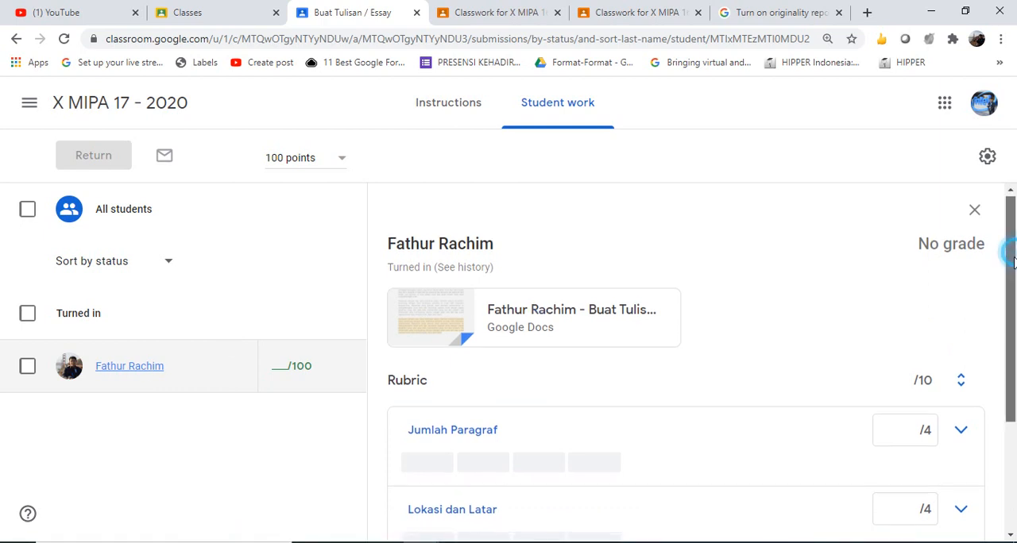
Score the student's rubric with 4 of 4 points for both Jumlah Paragraf and Lokasi dan Latar
scroll(1011, 263, "down", 1)
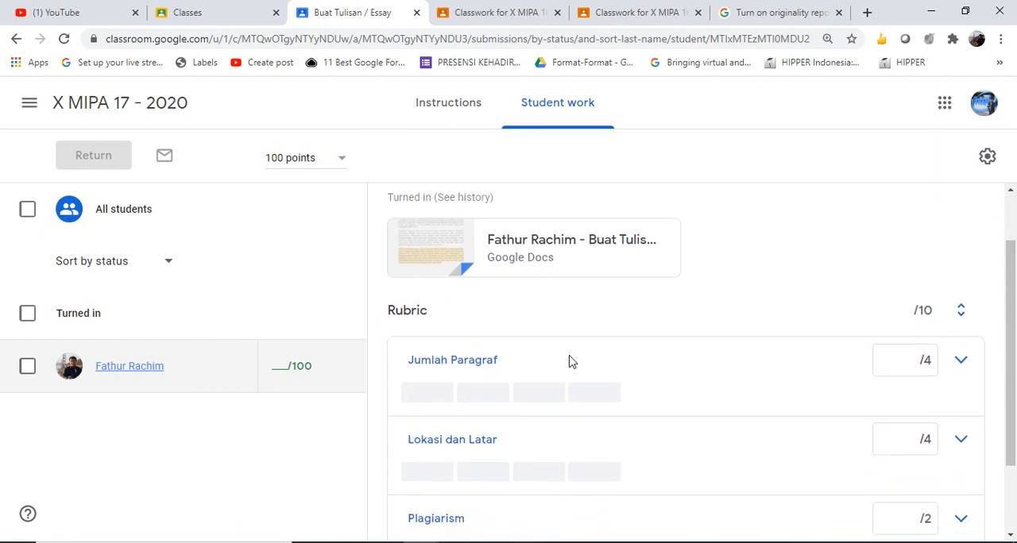
left_click(425, 390)
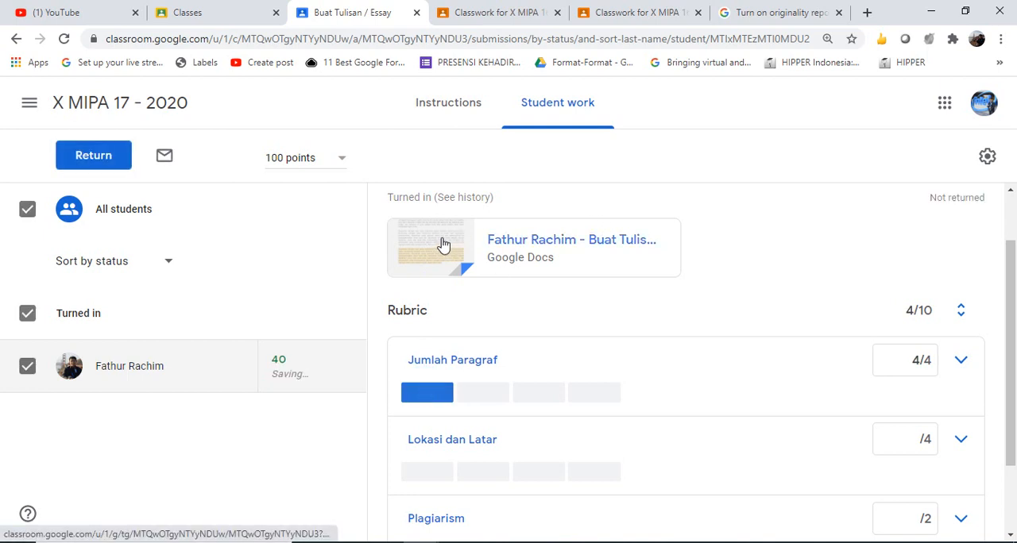
left_click(433, 473)
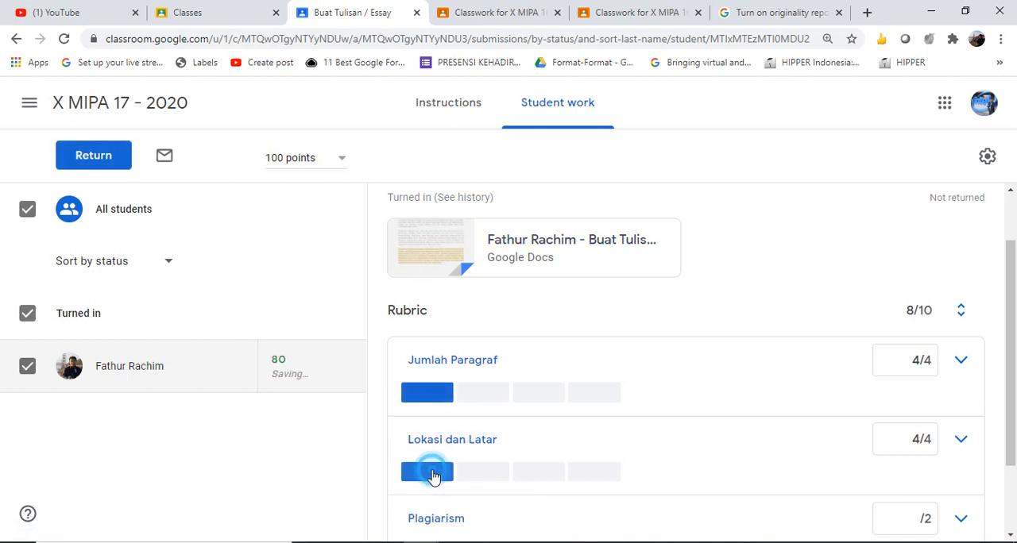
Open the student's submitted Google Docs essay in the grading view and review its highlighted flagged passage
left_click_drag(1010, 381, 1016, 291)
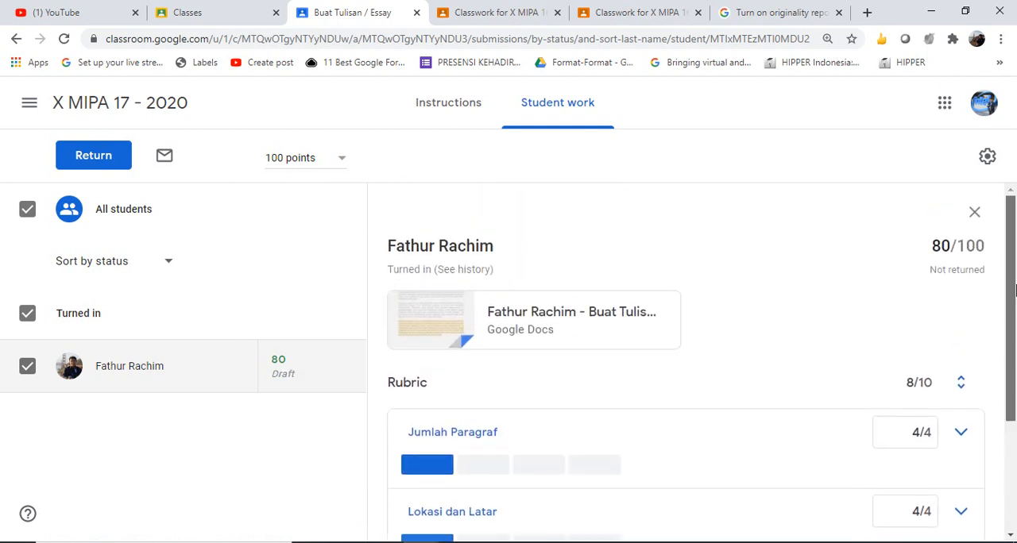
left_click(545, 317)
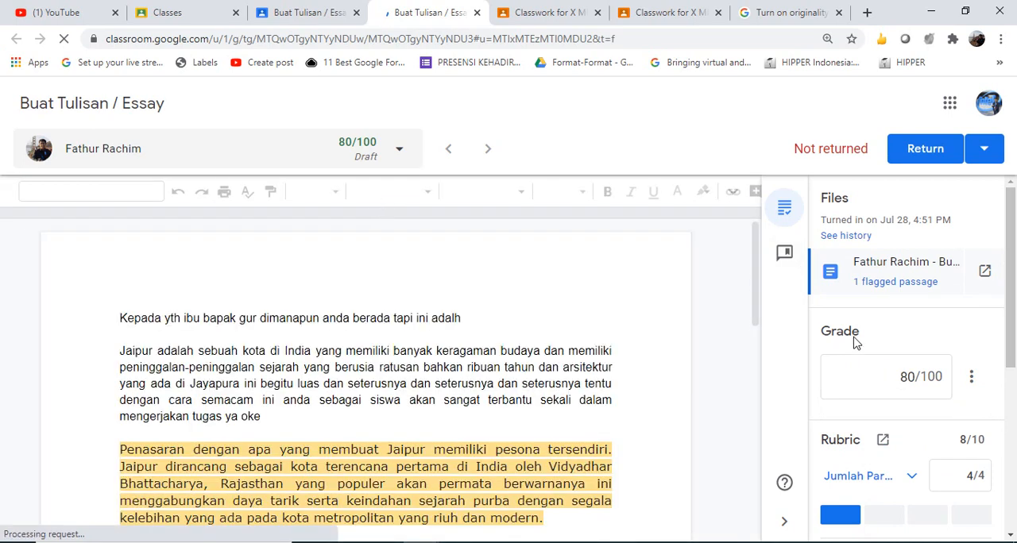
left_click(756, 346)
left_click_drag(757, 352, 759, 307)
left_click(443, 364)
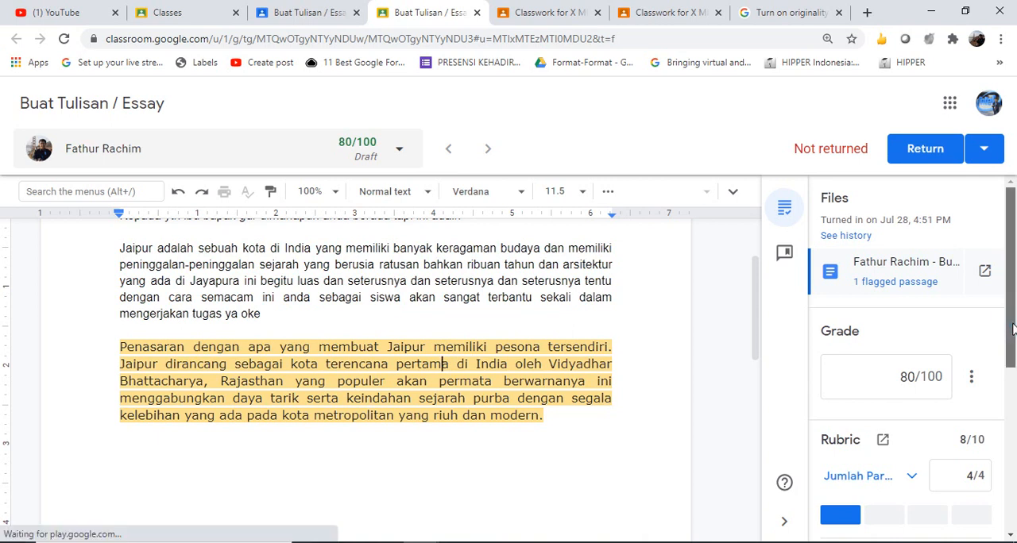
scroll(945, 278, "down", 1)
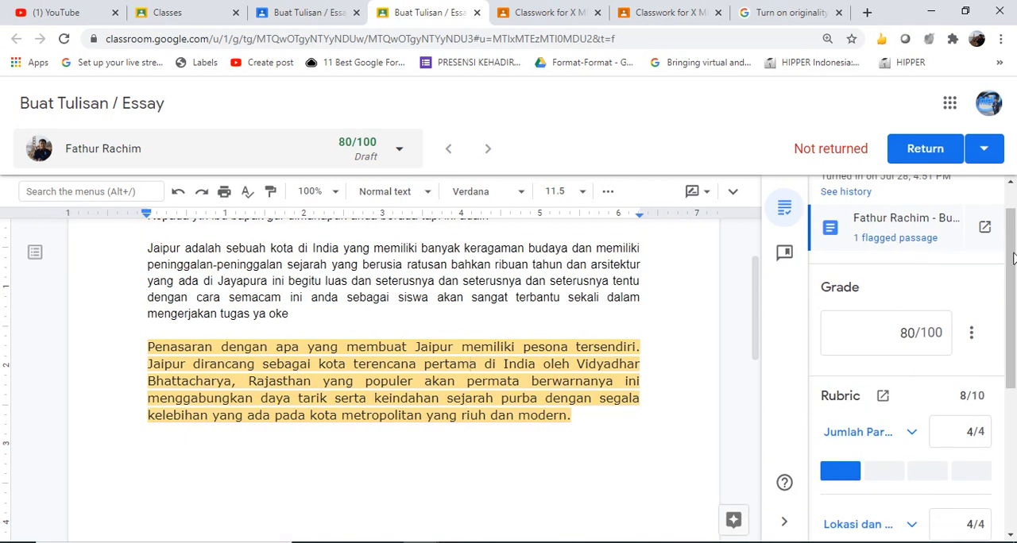
mouse_move(1015, 256)
left_mouse_down()
mouse_move(1015, 236)
mouse_move(1015, 248)
left_mouse_up()
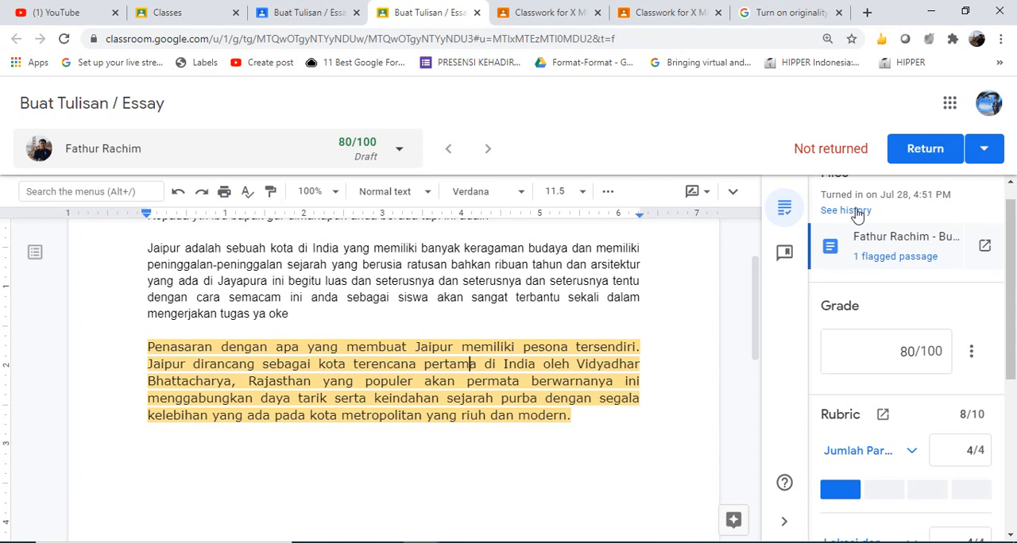
Expand the Plagiarism criterion in the rubric and choose the "< 40" level worth 1 point
left_click_drag(1009, 296, 1015, 468)
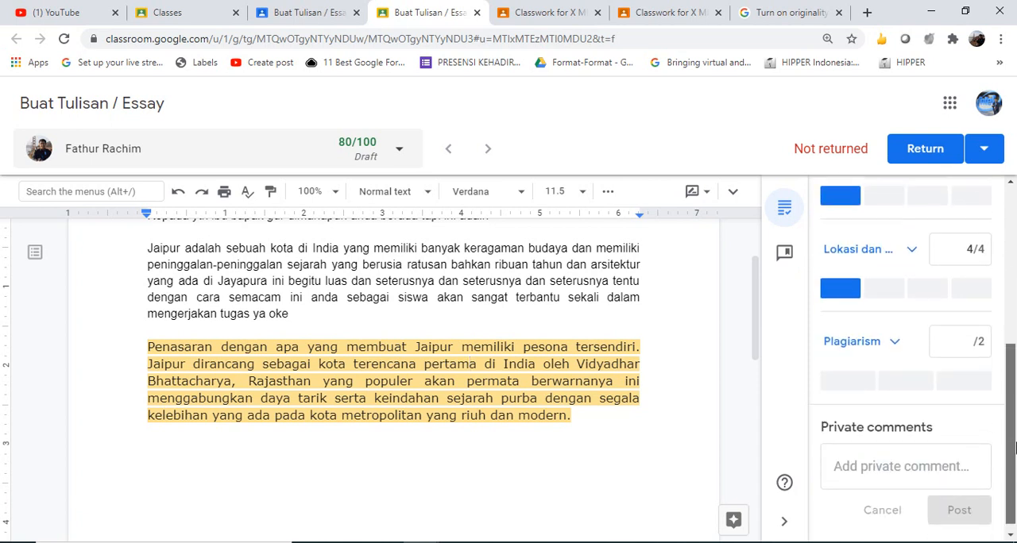
scroll(908, 410, "up", 2)
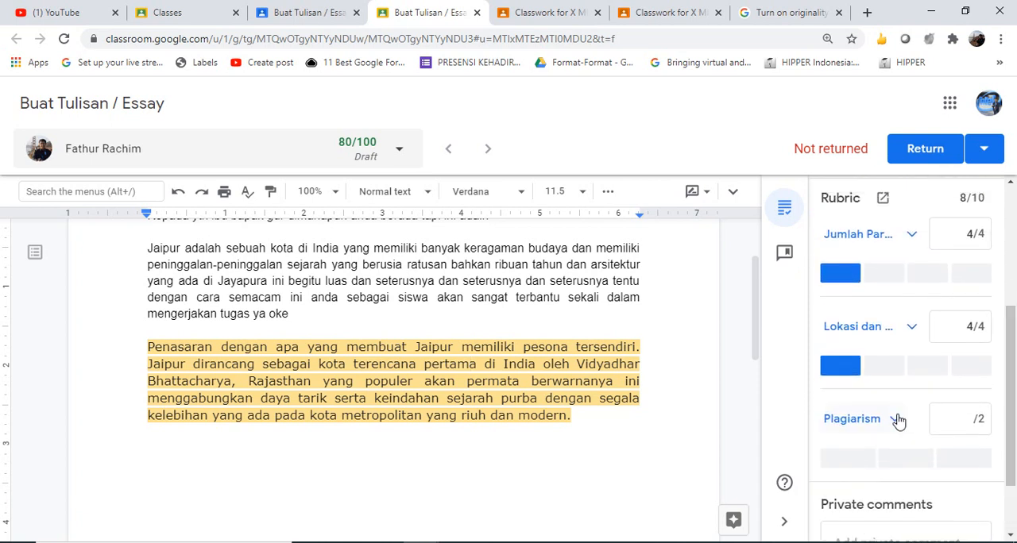
left_click(898, 419)
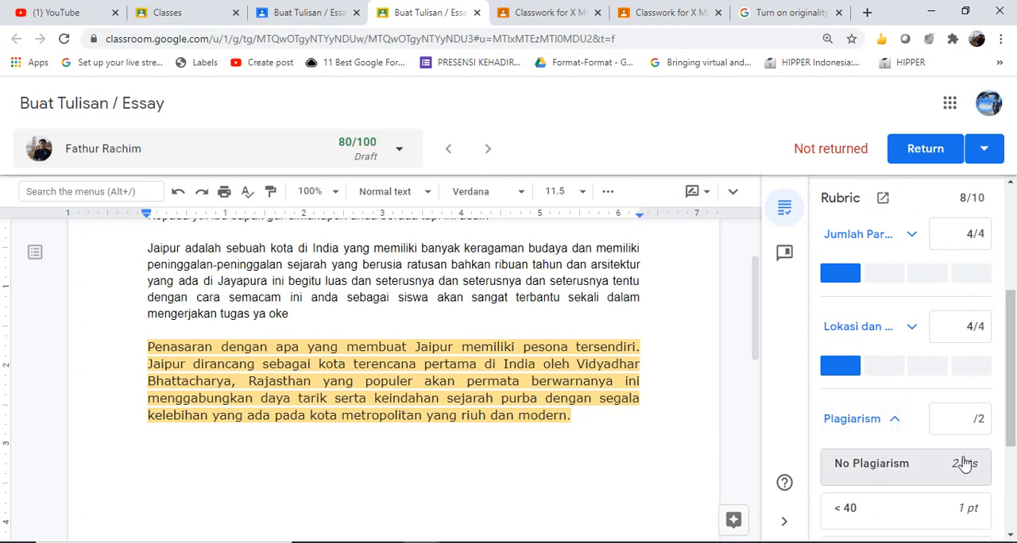
scroll(930, 445, "down", 2)
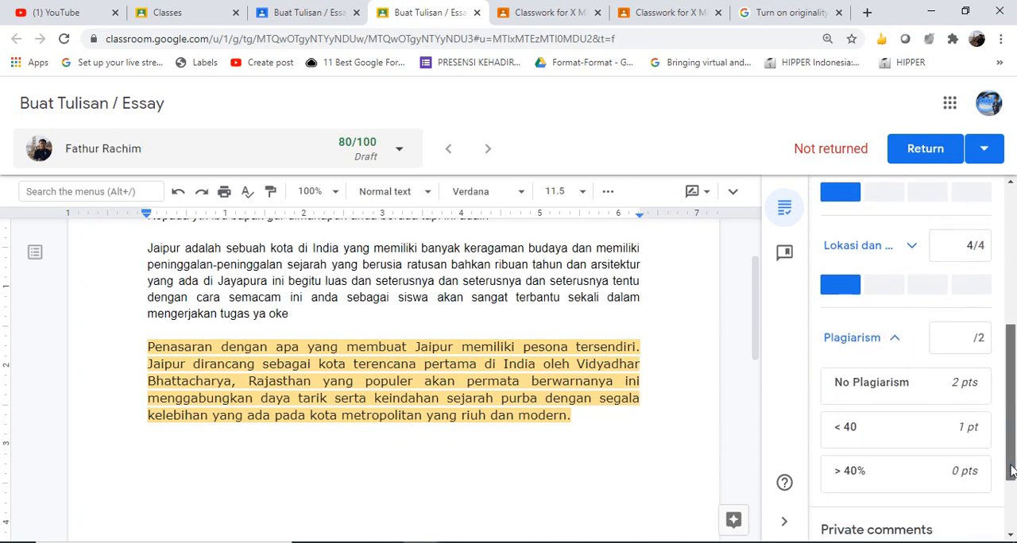
left_click(851, 426)
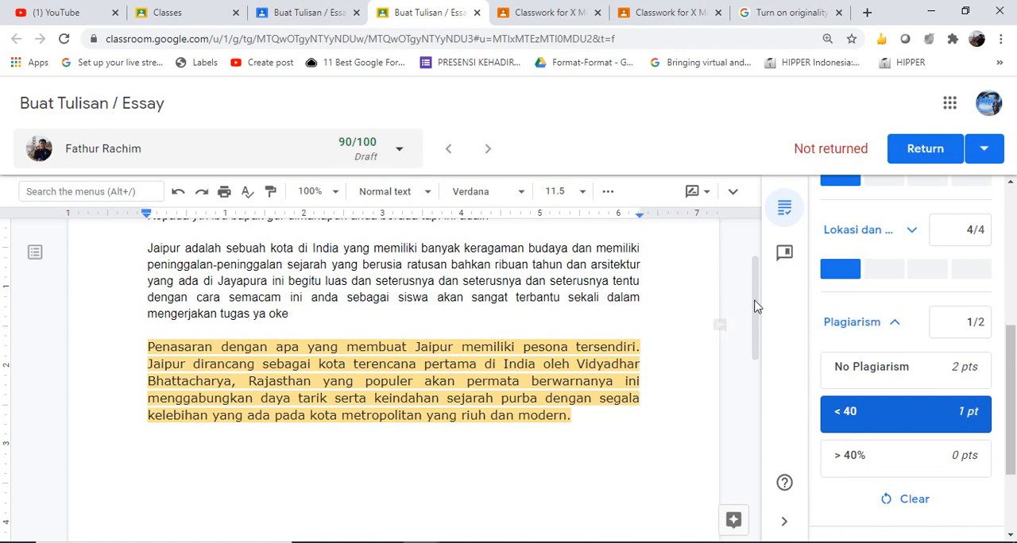
left_click_drag(755, 300, 766, 266)
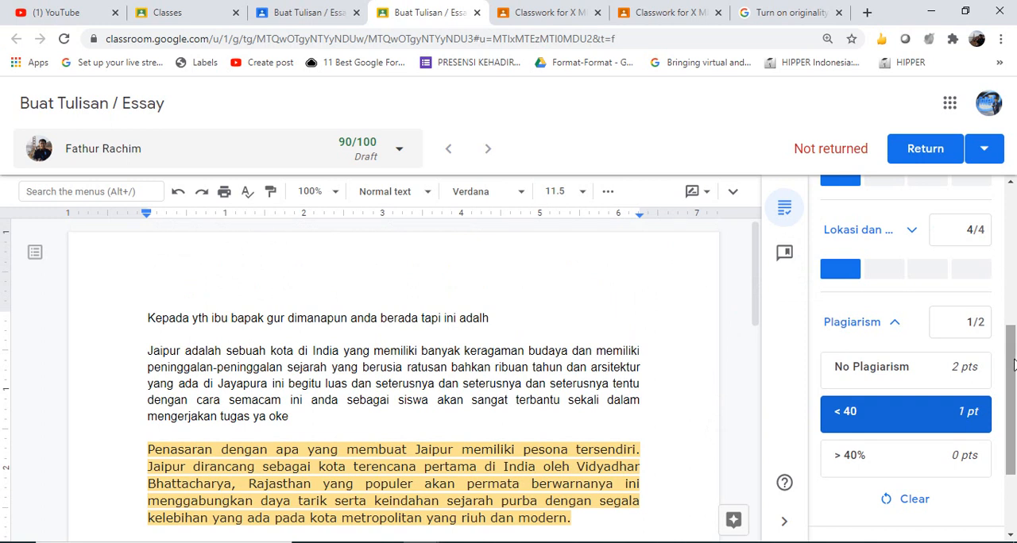
left_click_drag(1013, 364, 1013, 228)
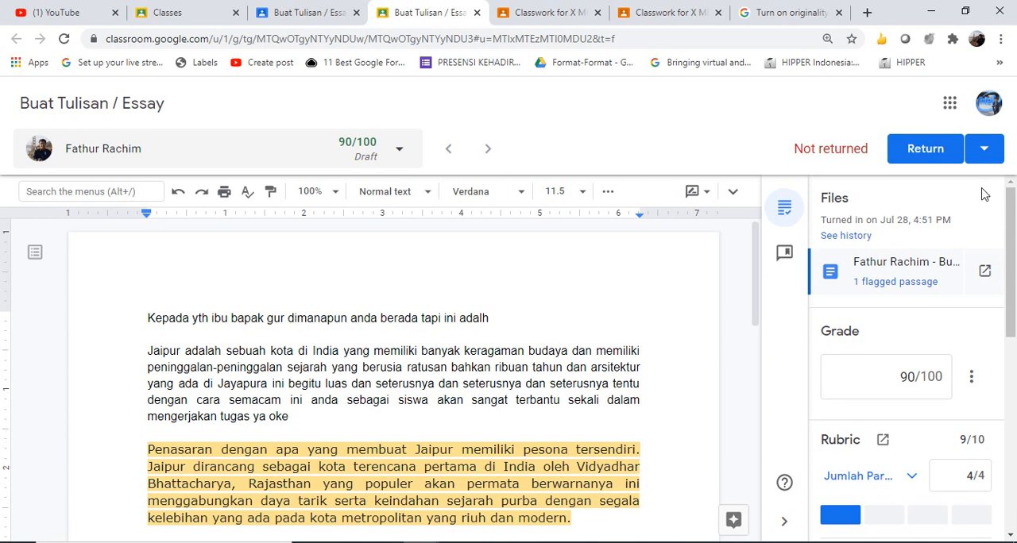
Check the available options for returning the student's graded submission
left_click(784, 205)
left_click(426, 467)
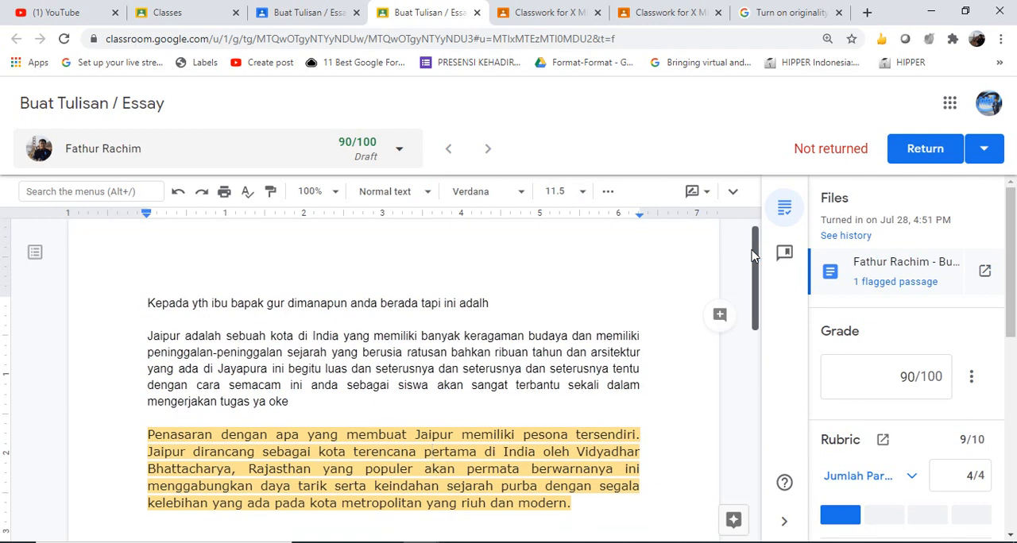
left_click_drag(754, 249, 769, 232)
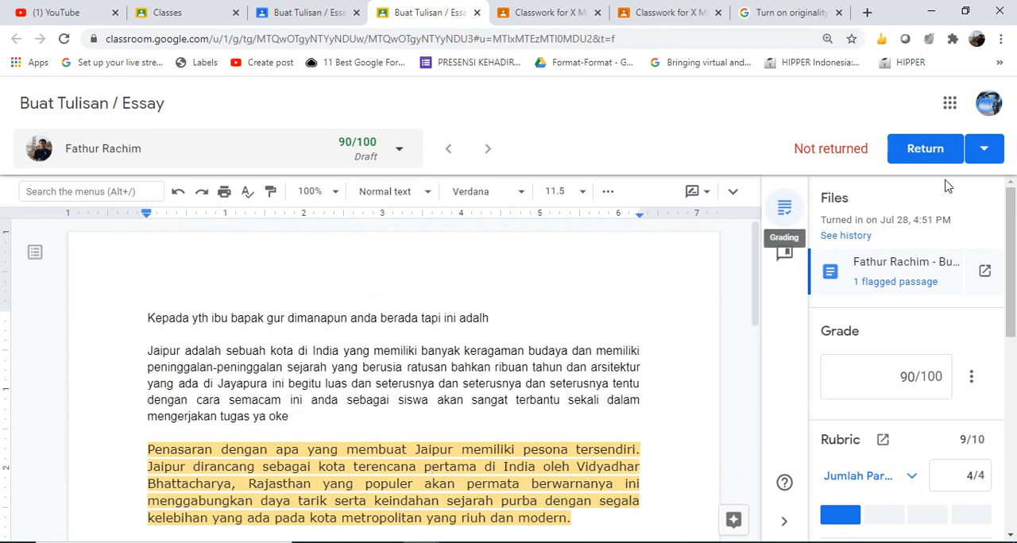
left_click(983, 148)
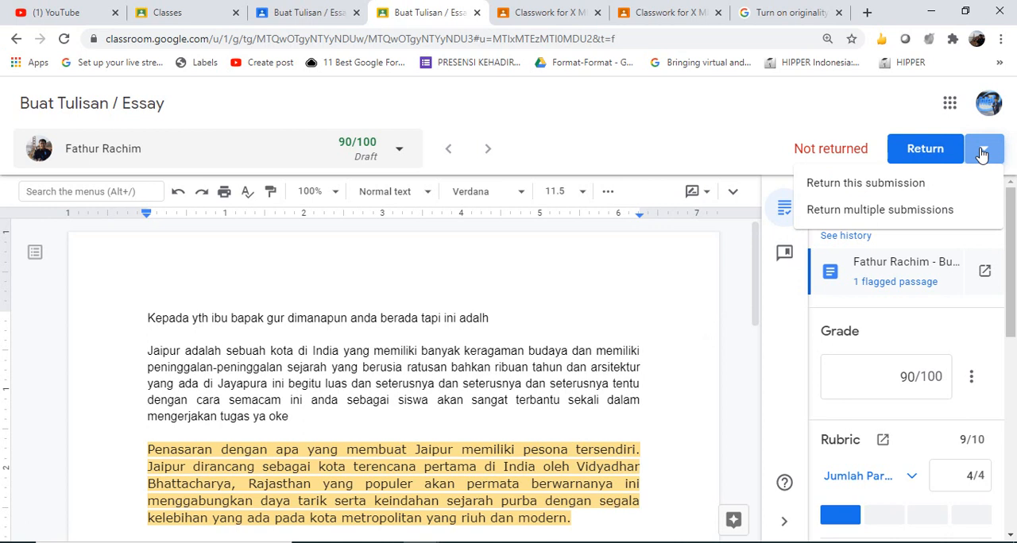
left_click(793, 300)
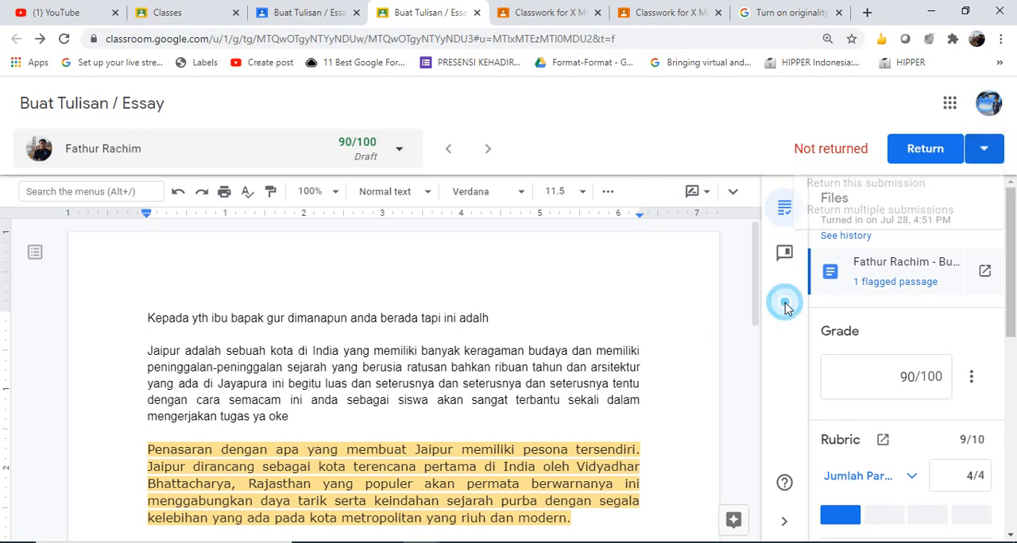
View the student's submitted essay in its own Google Docs tab and go back to the grading view
left_click(984, 272)
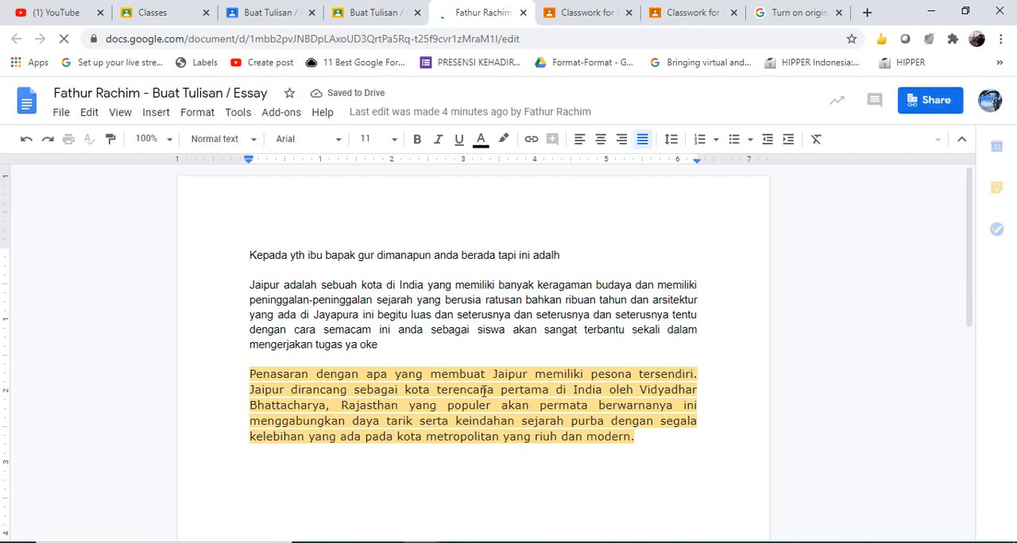
left_click(449, 427)
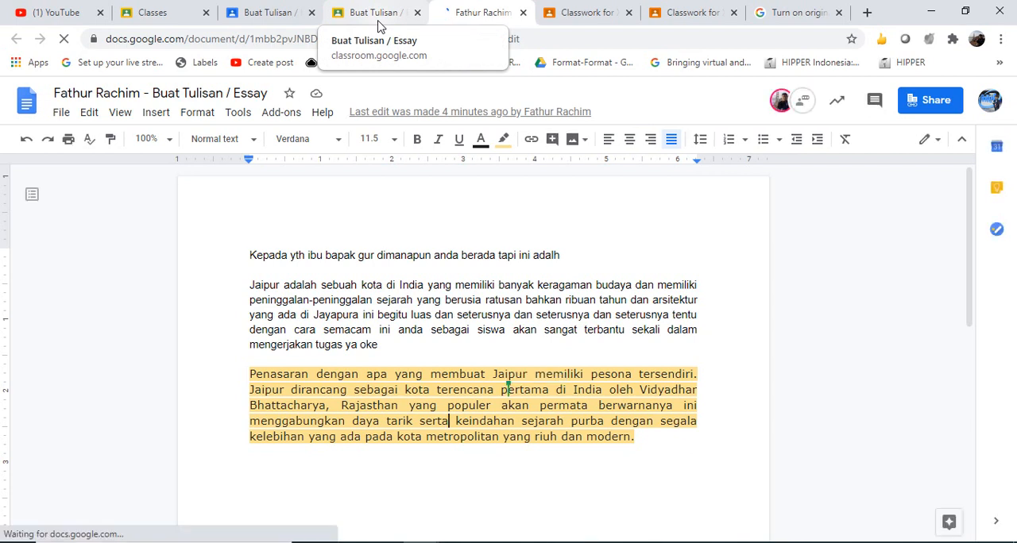
left_click(379, 18)
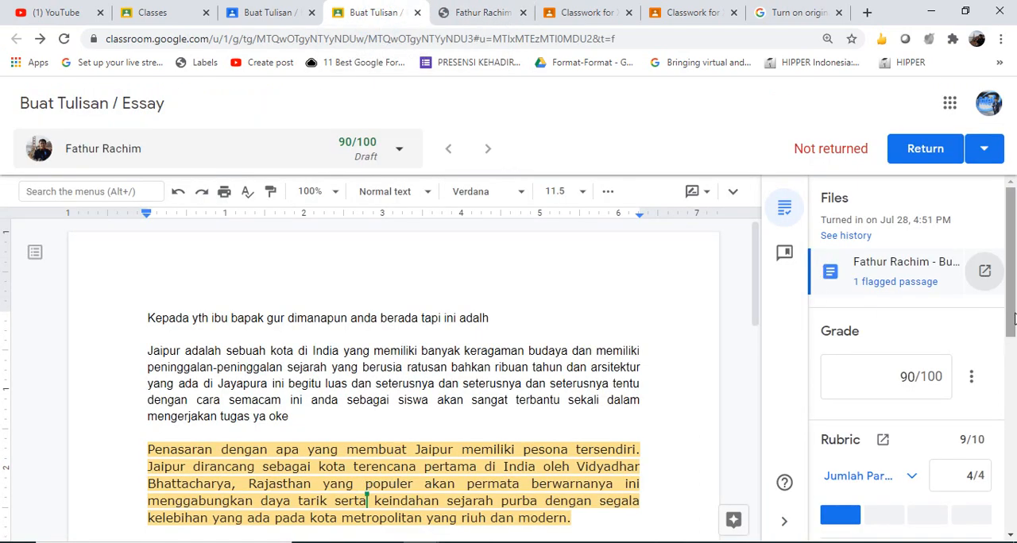
left_click_drag(1014, 317, 1013, 340)
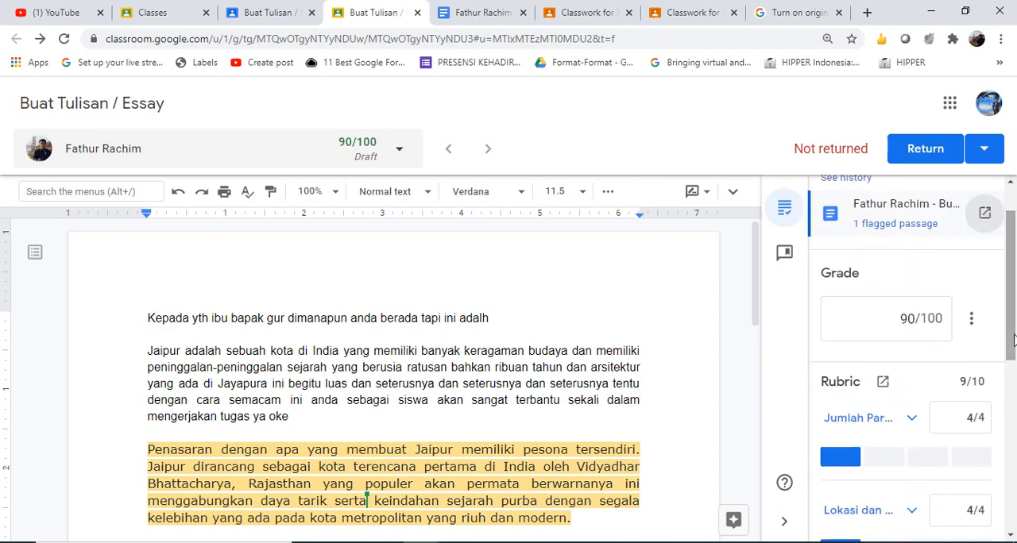
Review the student's rubric scores for all three criteria on the assignment's Student work page
left_click(249, 14)
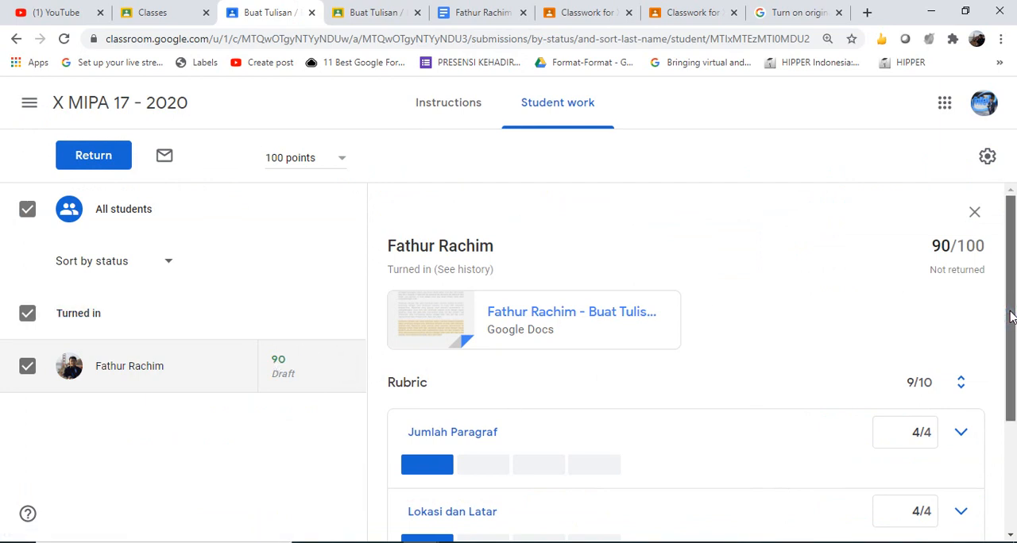
left_click_drag(1010, 314, 1016, 461)
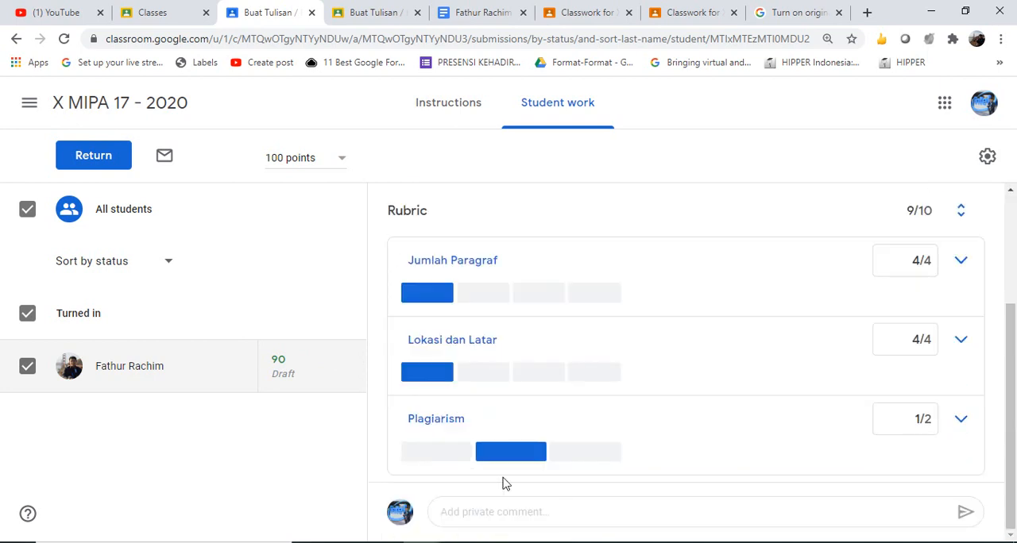
left_click_drag(1015, 309, 1013, 239)
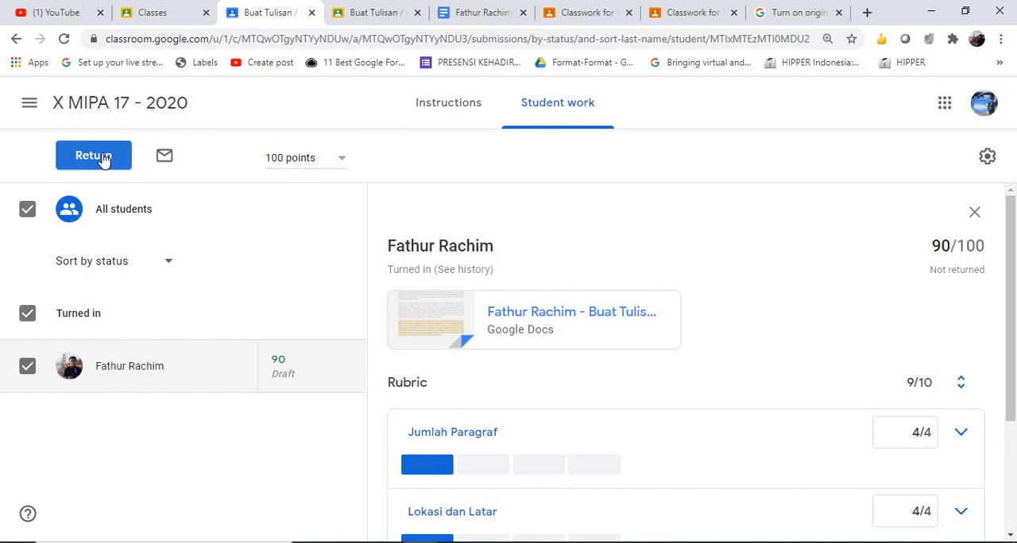
Open the Buat Tulisan / Essay assignment for editing, review its rubric and plagiarism settings, and save it
left_click(443, 112)
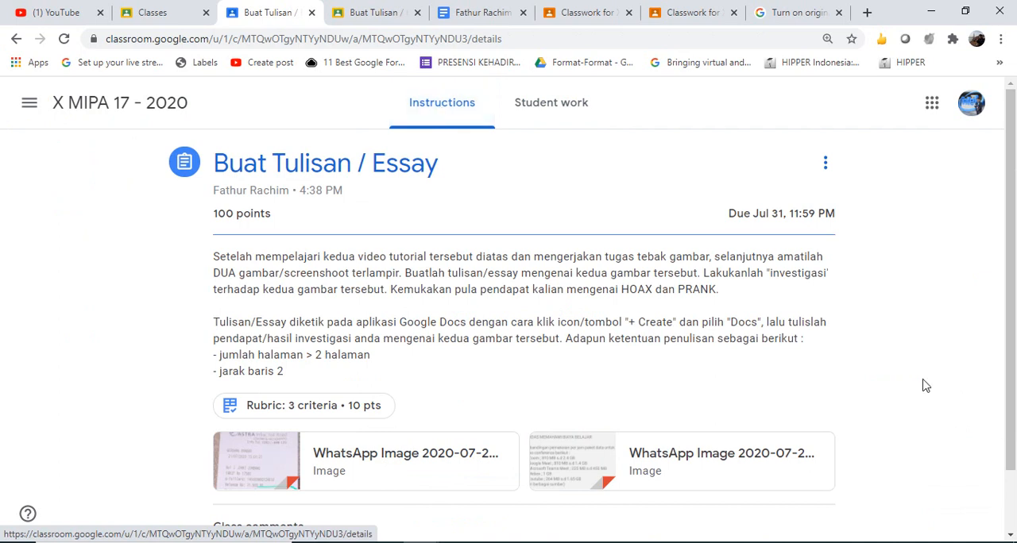
scroll(1000, 397, "down", 2)
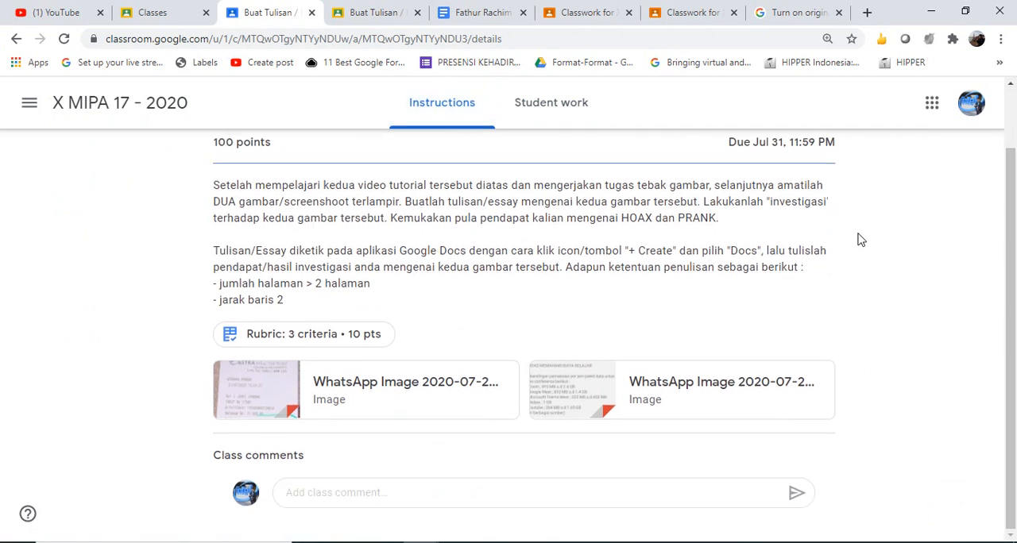
scroll(874, 135, "up", 2)
left_click(830, 163)
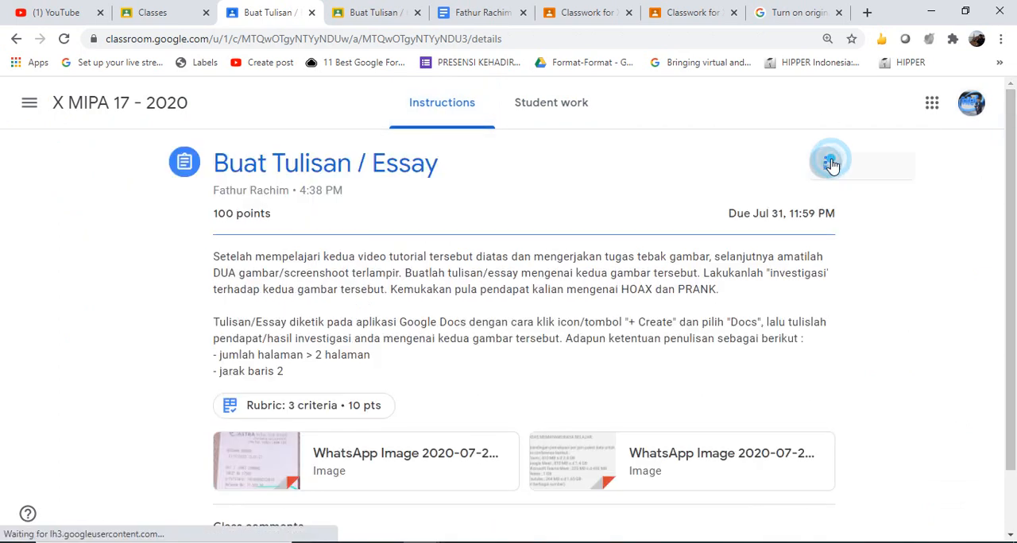
left_click(790, 197)
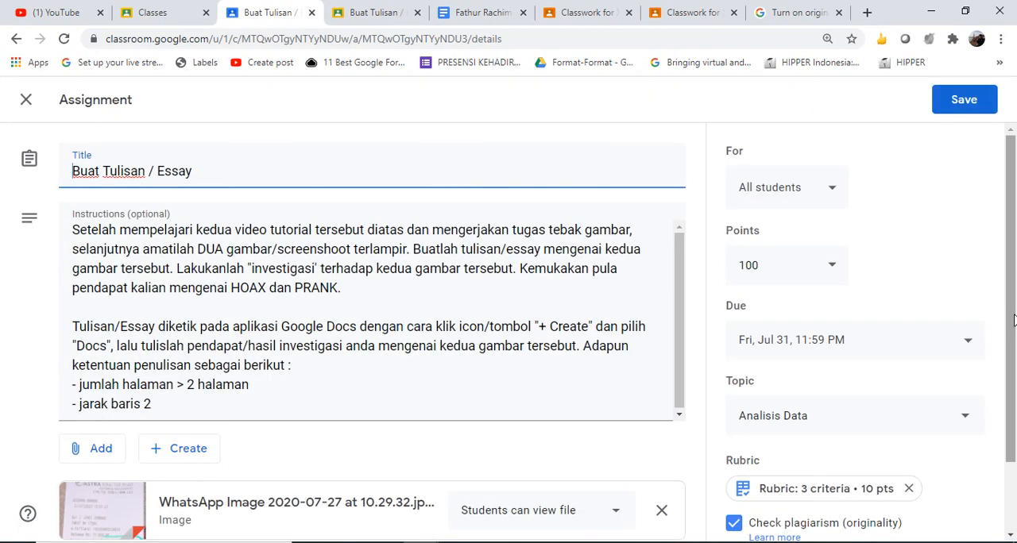
scroll(1014, 320, "down", 1)
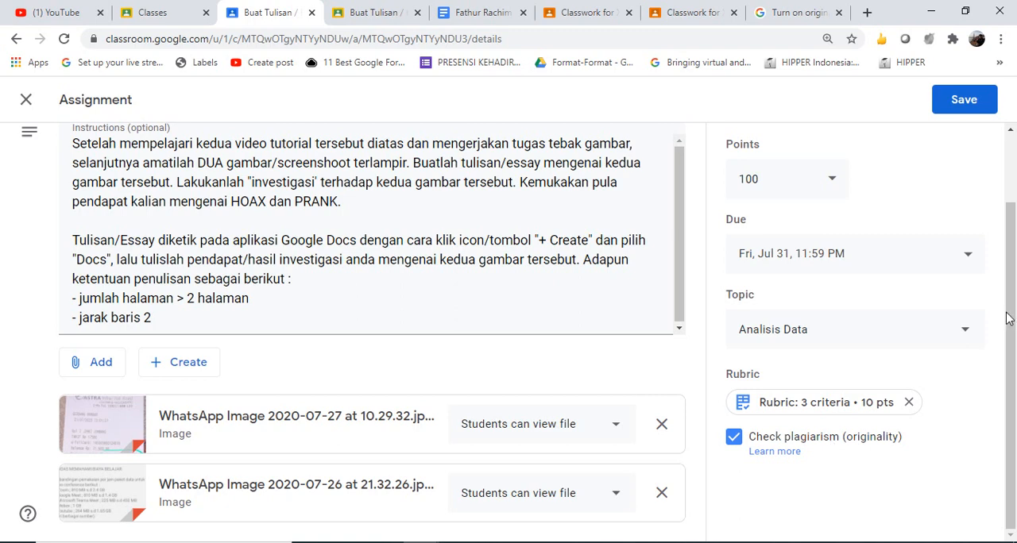
left_click_drag(1012, 249, 1012, 154)
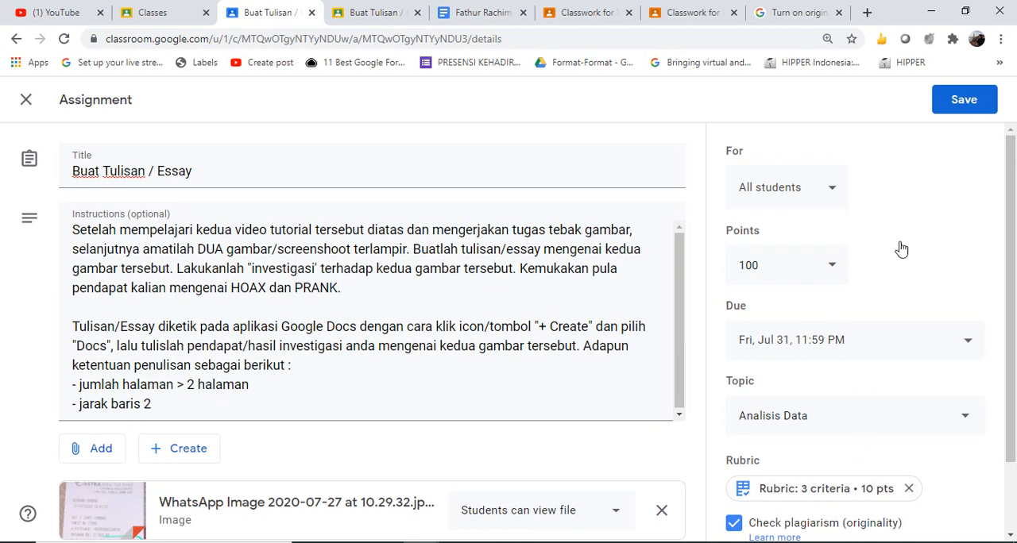
left_click(964, 97)
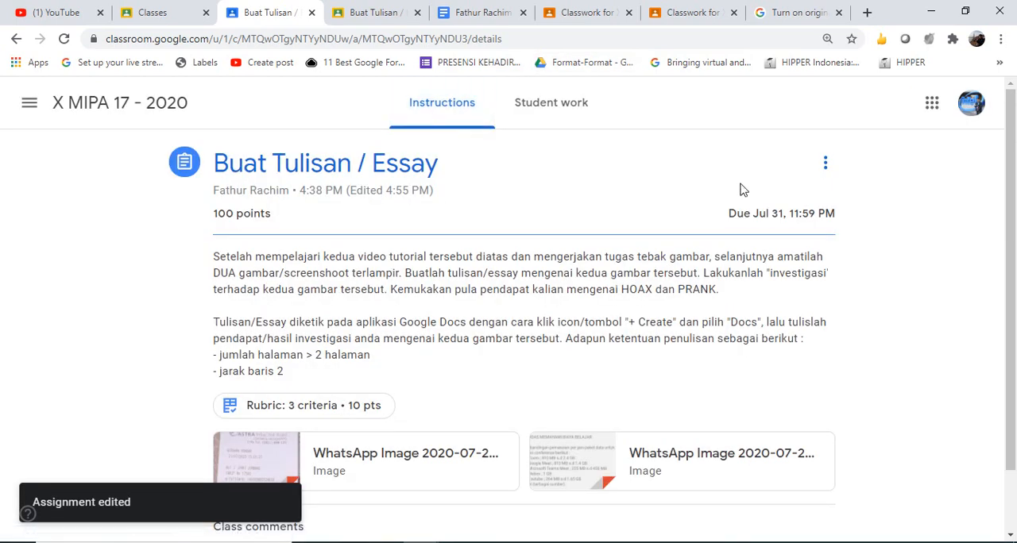
Start returning the student's turned-in essay with the private comment "Meskipun ada indikasi copy paste tapis ecara keseluruhan tugas kalian"
left_click(526, 106)
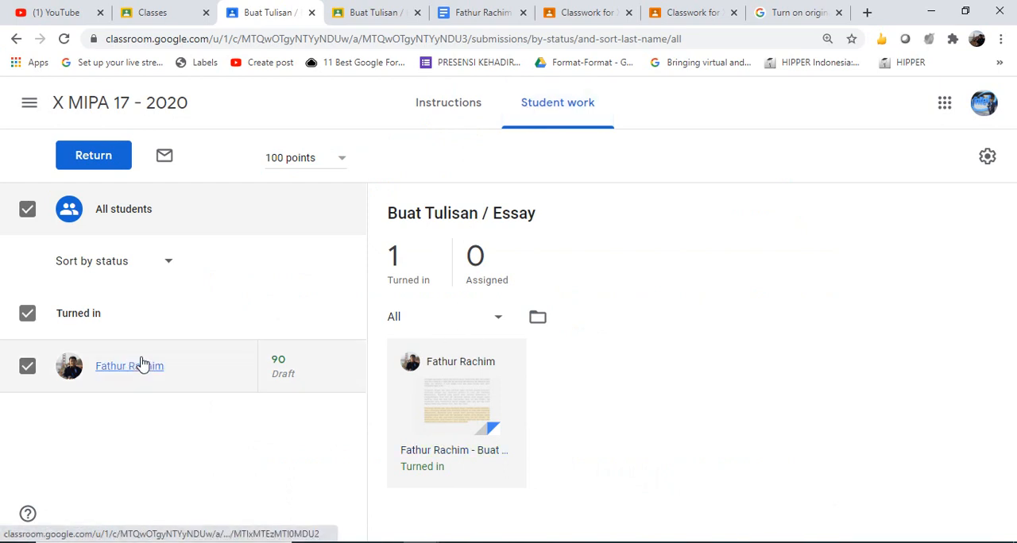
left_click(94, 156)
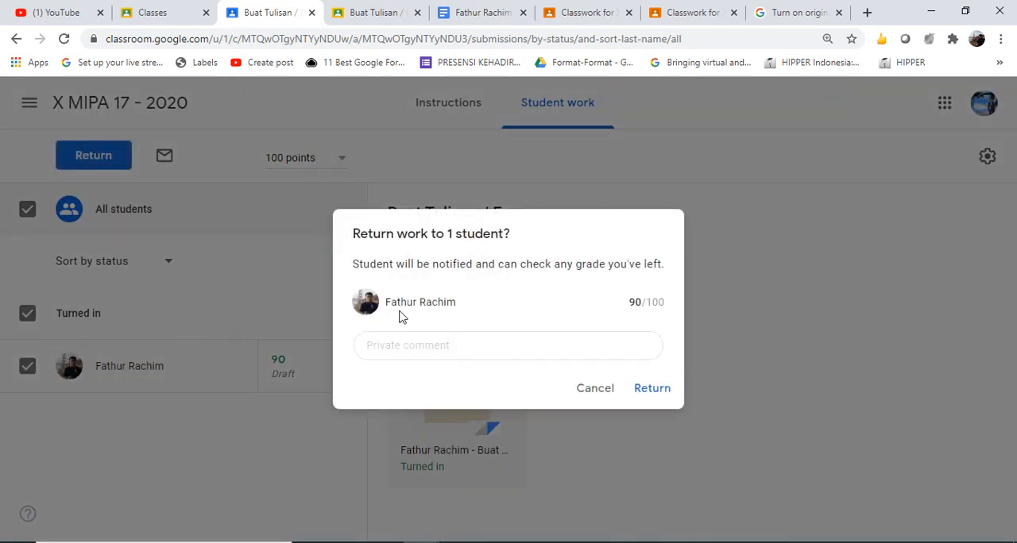
left_click(428, 345)
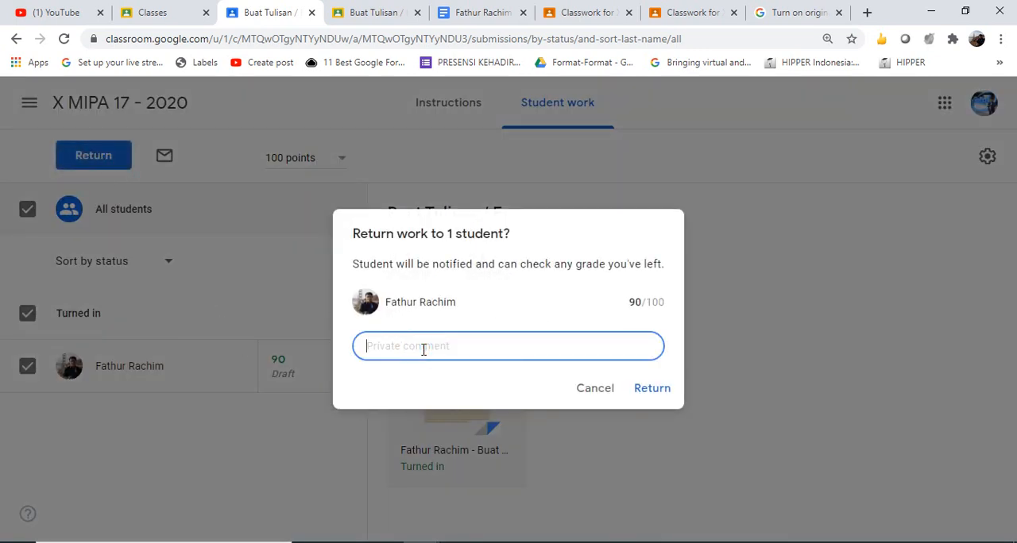
type("Meskipun ada indikasi c")
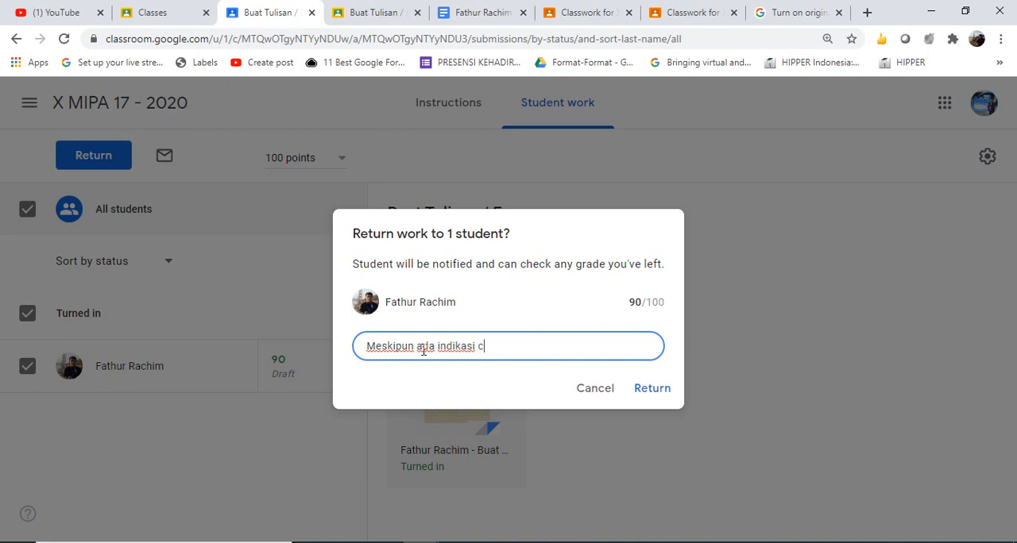
type("opy paste tapis ecara ")
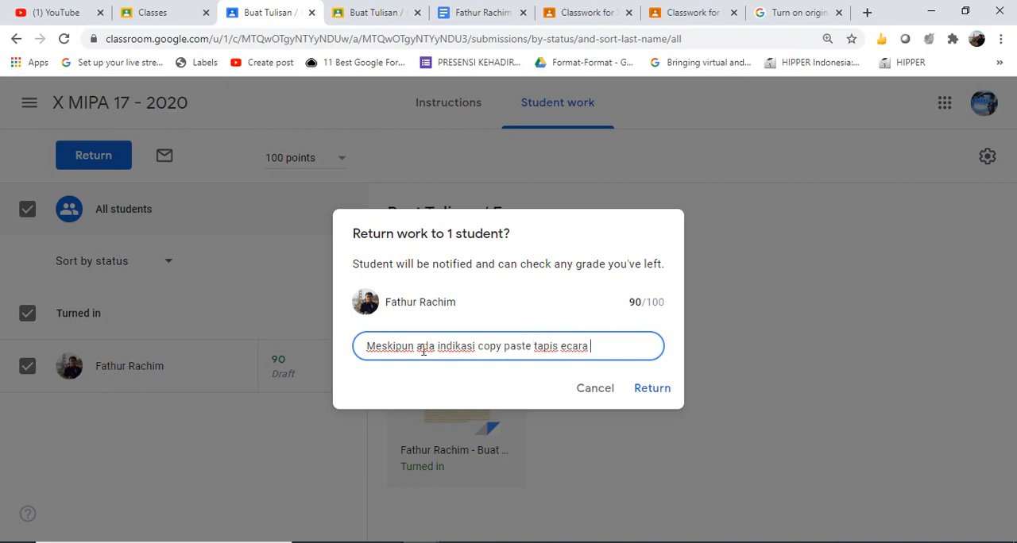
type("keseluruhan ")
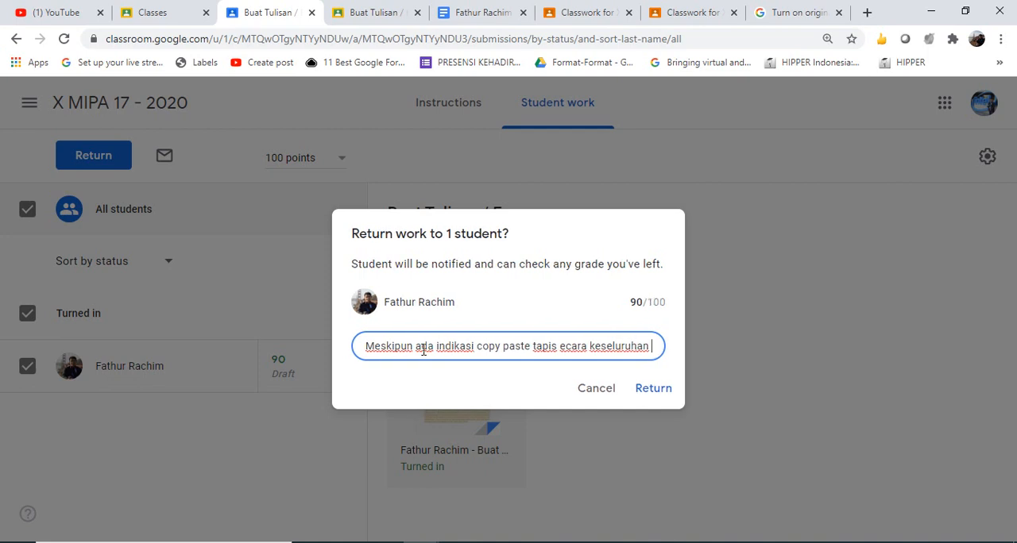
type("tugas kalian")
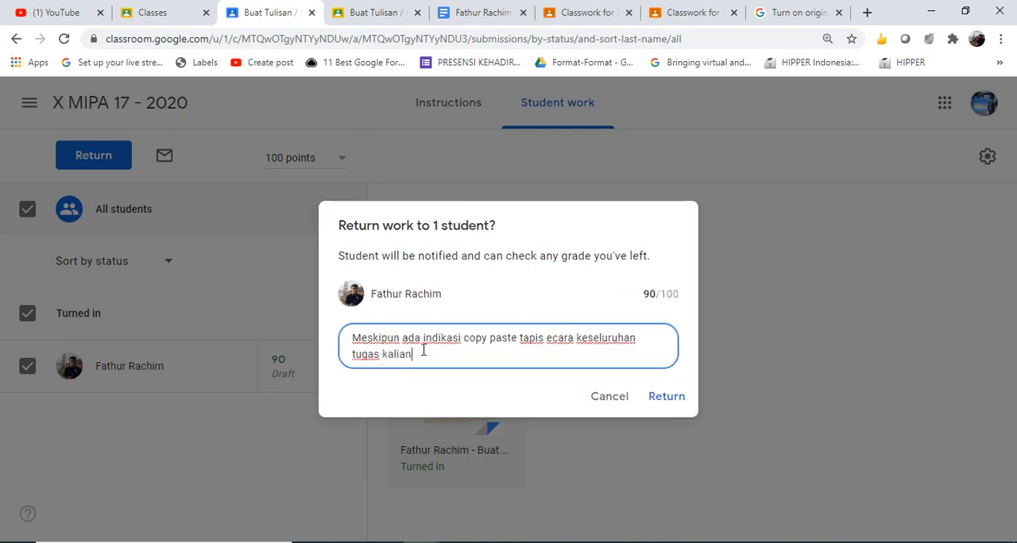
type(" sudah")
Replace "kalian" with "ananda" in the private comment, end it with "sudah jauh lebih baik." and return the work to the student
key("ctrl+shift+Left")
key("ctrl+shift+Left")
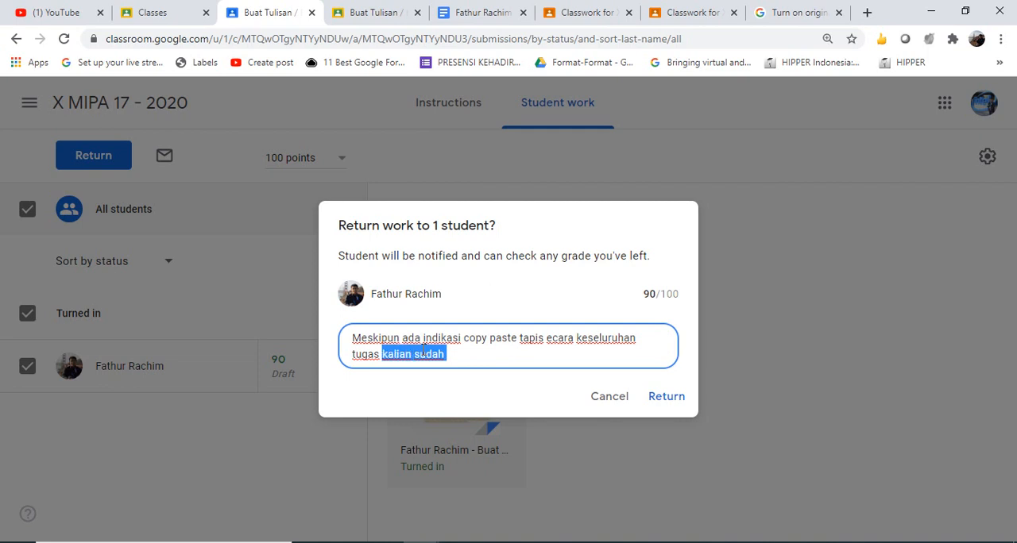
type("andanda")
key("BackSpace")
key("BackSpace")
key("BackSpace")
key("BackSpace")
key("BackSpace")
type("anda su")
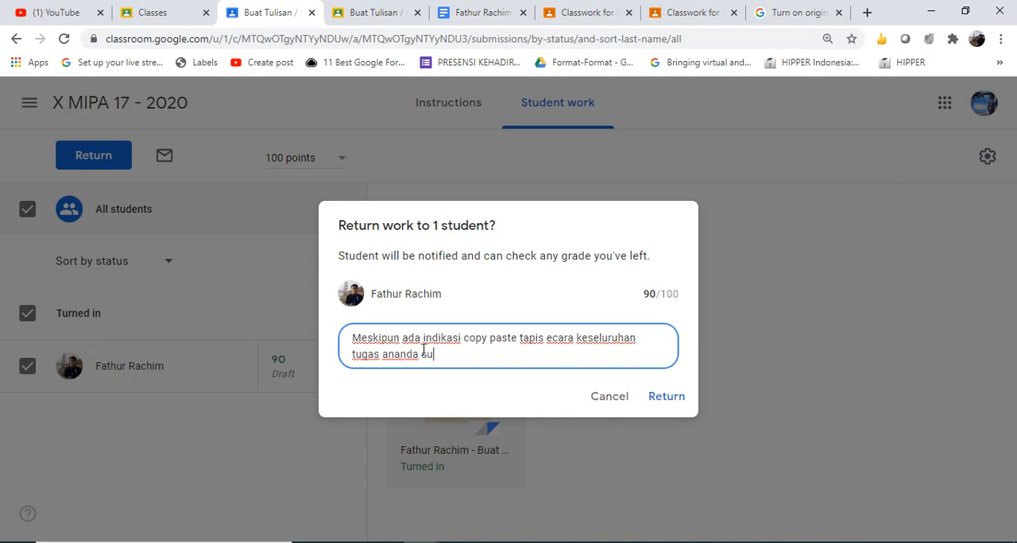
type("dah jauh lebih ")
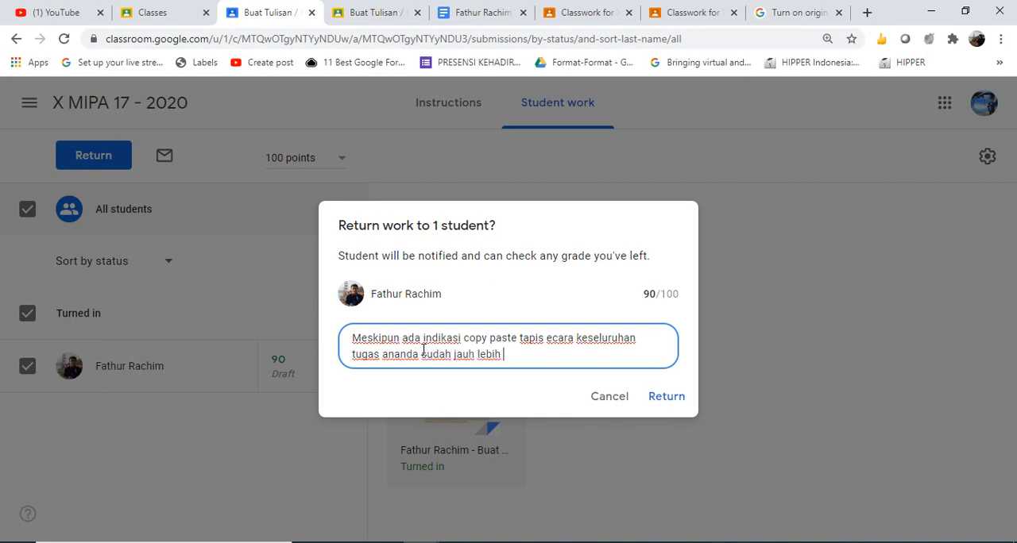
type("baik.")
left_click(668, 397)
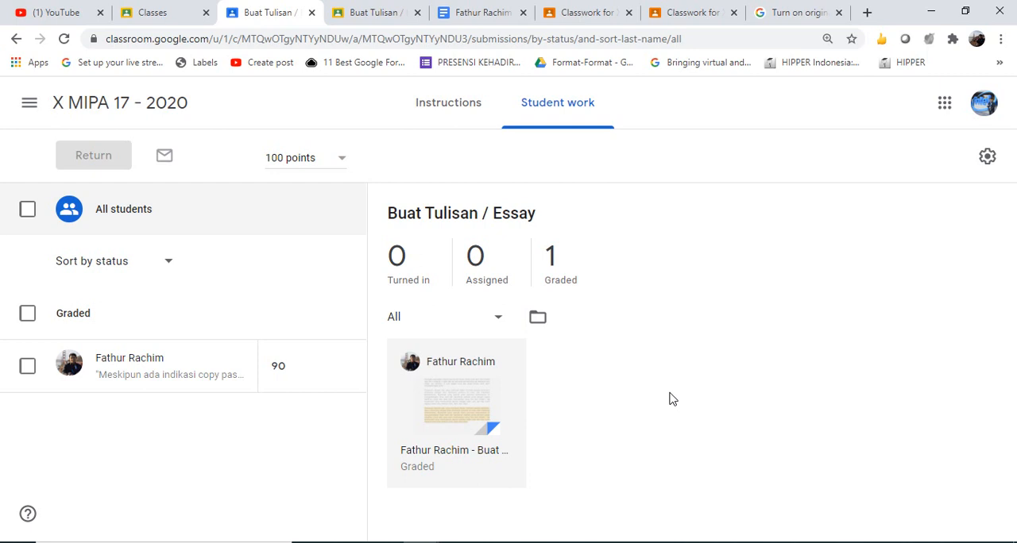
Open the student's graded essay from the Student work page and add "(" after the highlighted flagged passage
left_click(447, 425)
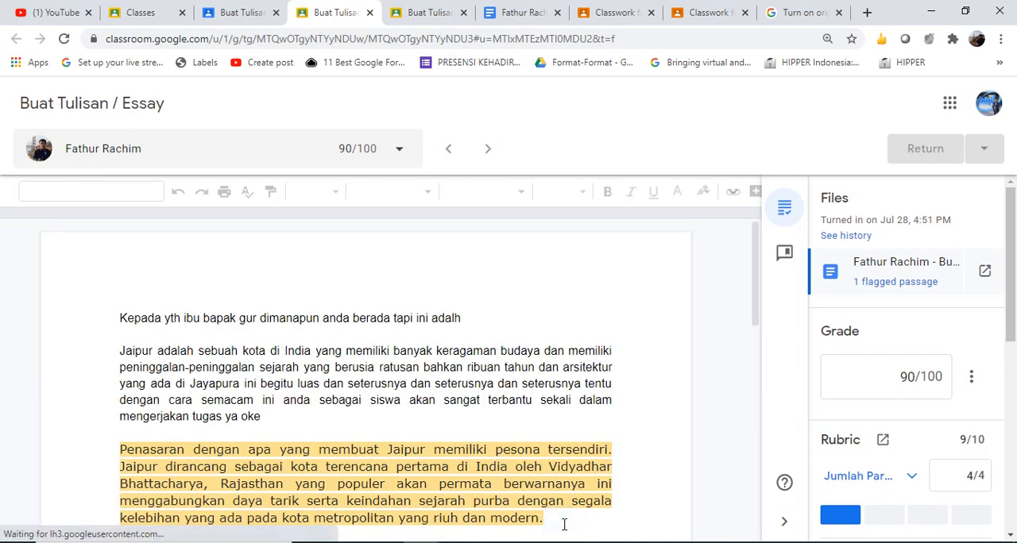
left_click(564, 525)
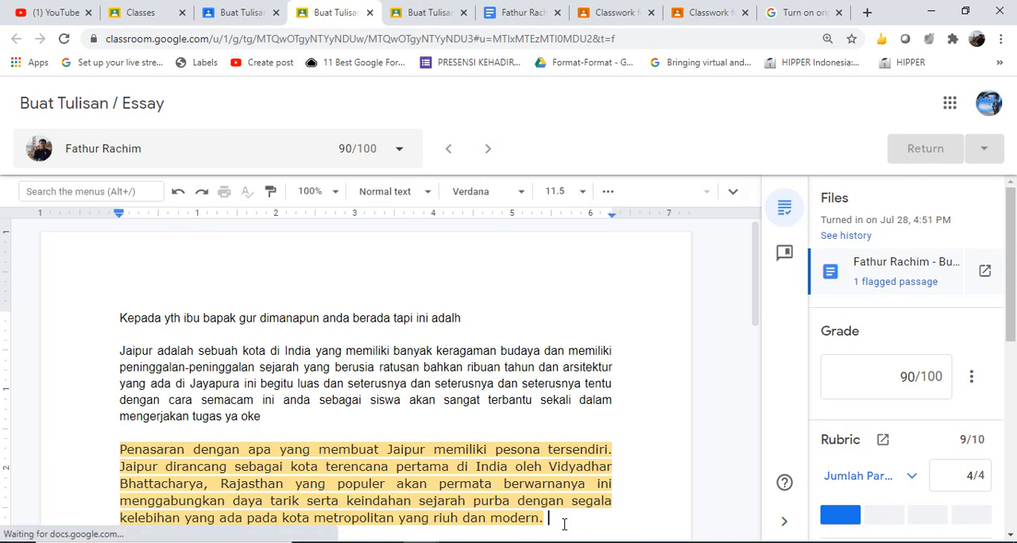
type("(")
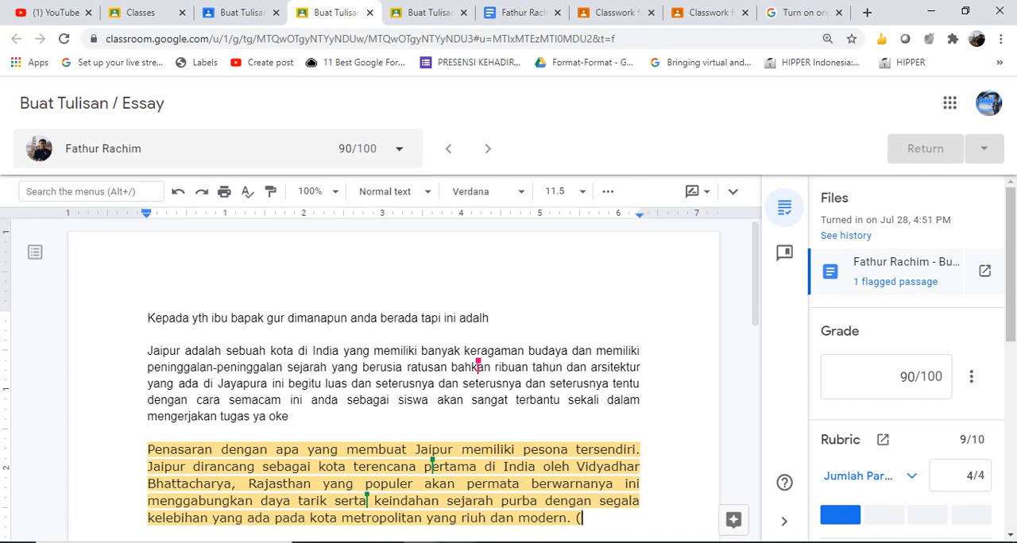
mouse_move(495, 542)
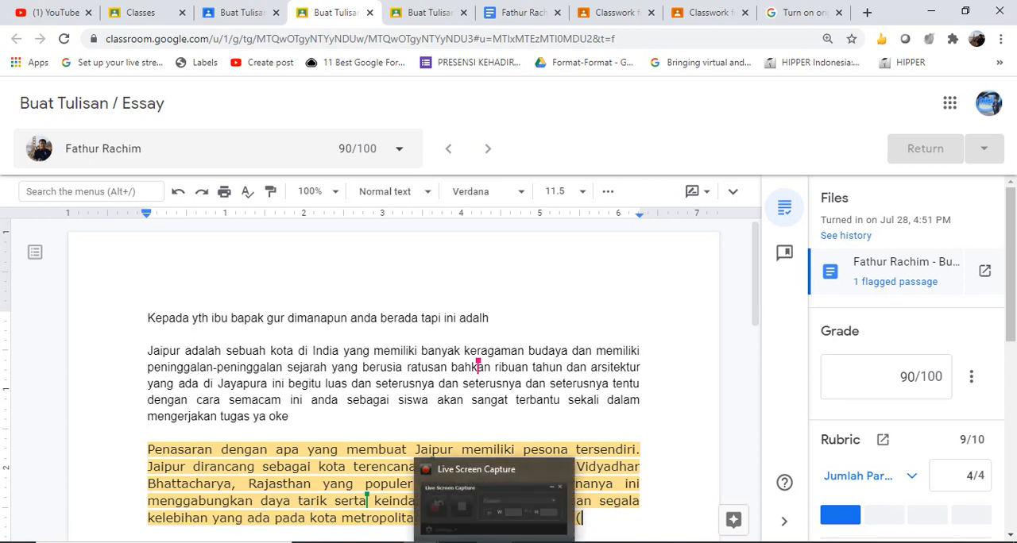